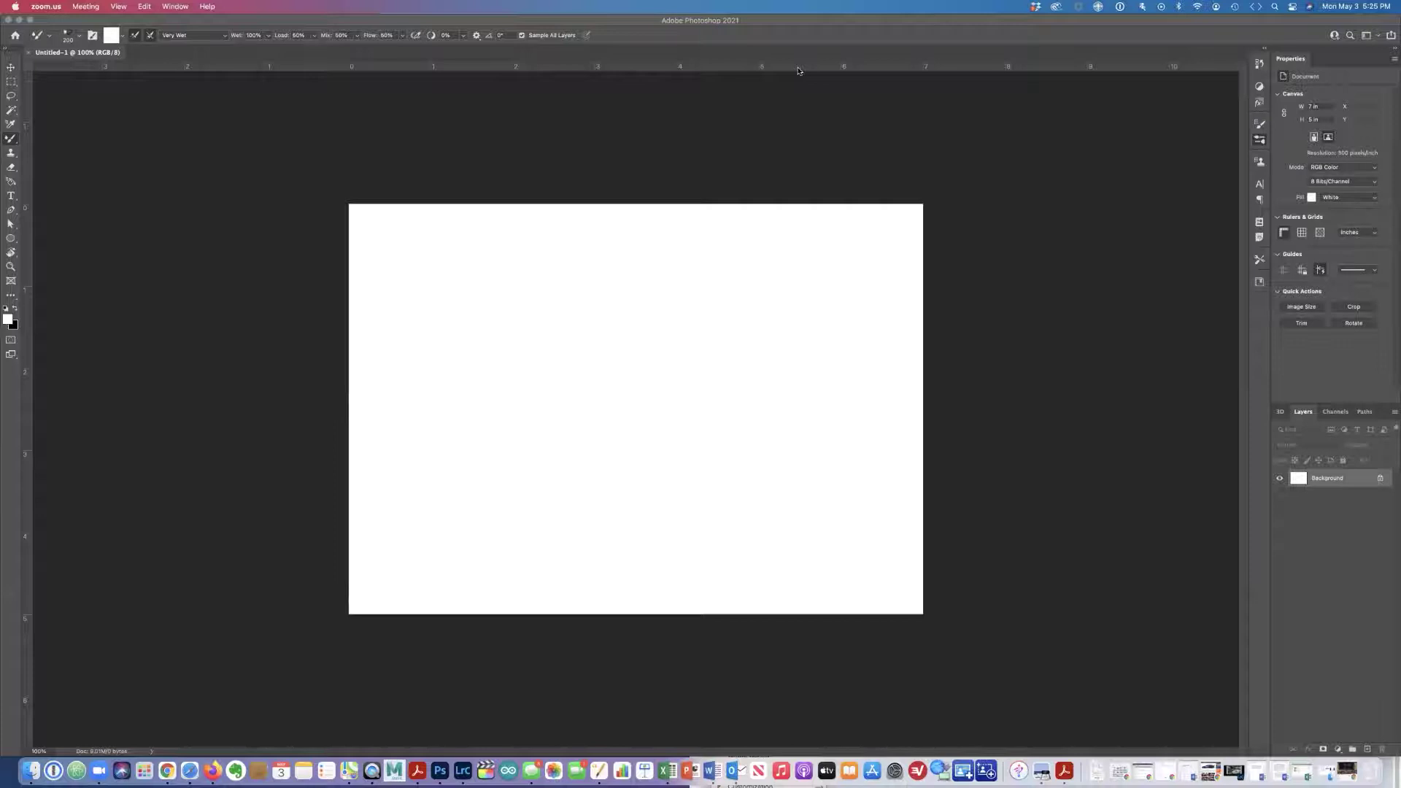
# - Activate the Move tool and try to move the Background layer, declining its conversion to a normal layer
pyautogui.click(651, 21)
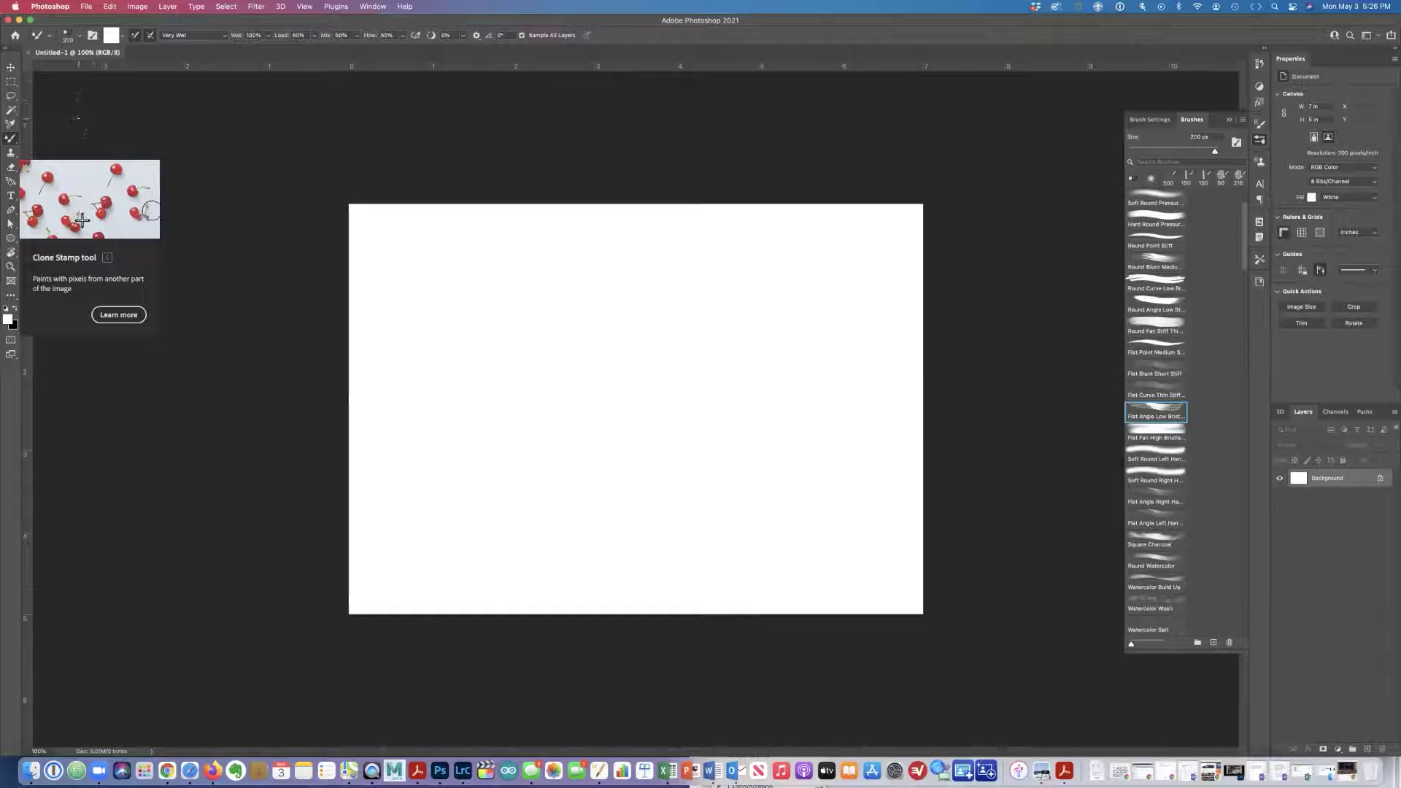
pyautogui.press('v')
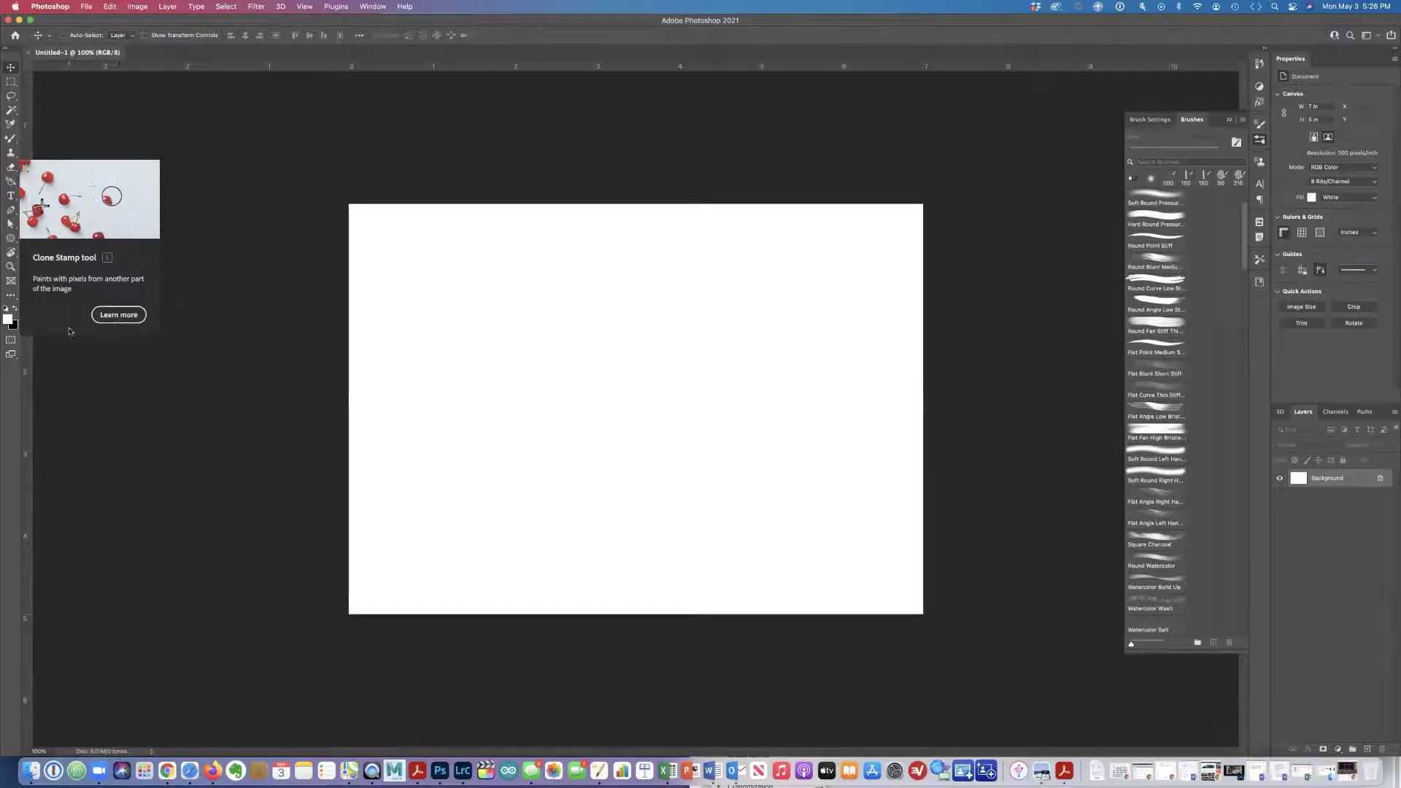
pyautogui.click(70, 355)
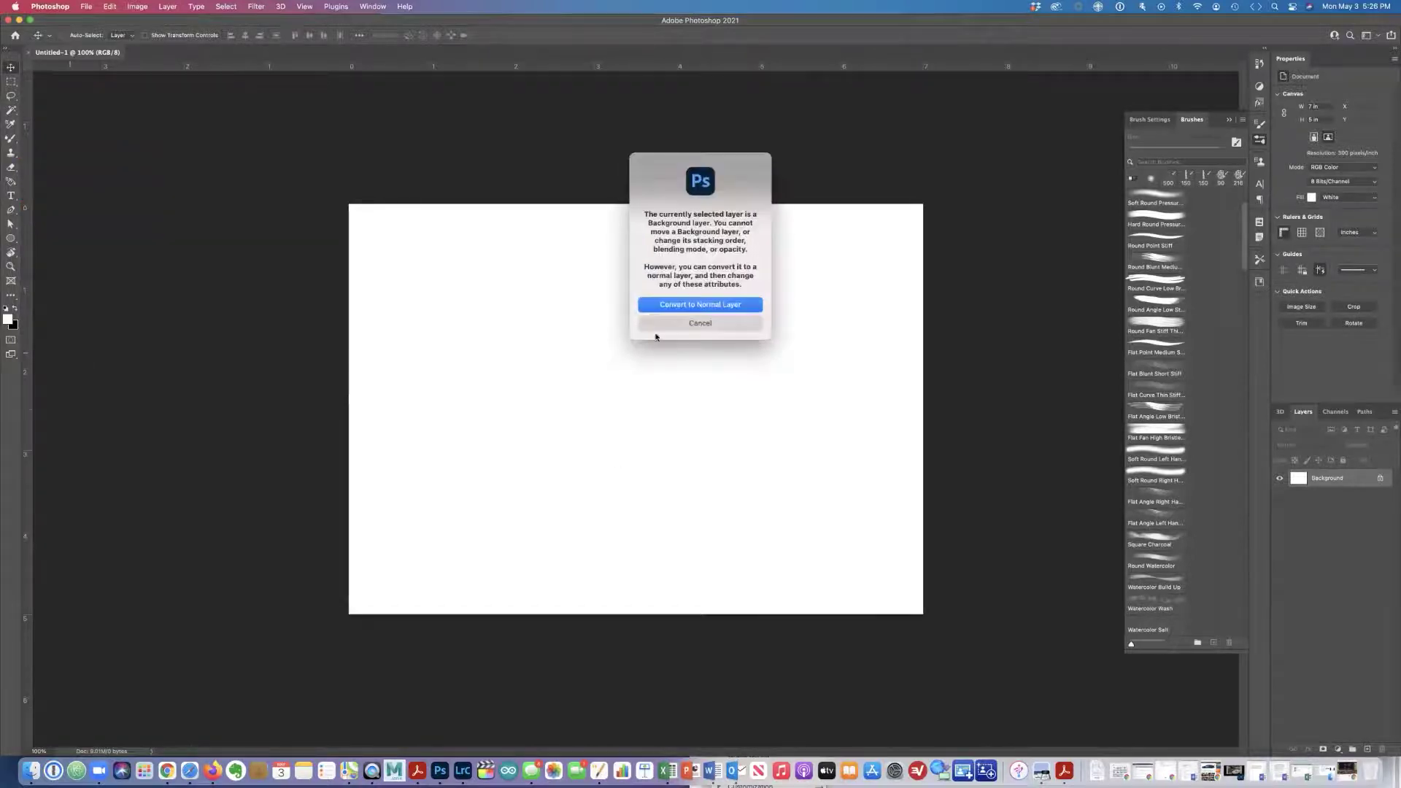
pyautogui.click(681, 323)
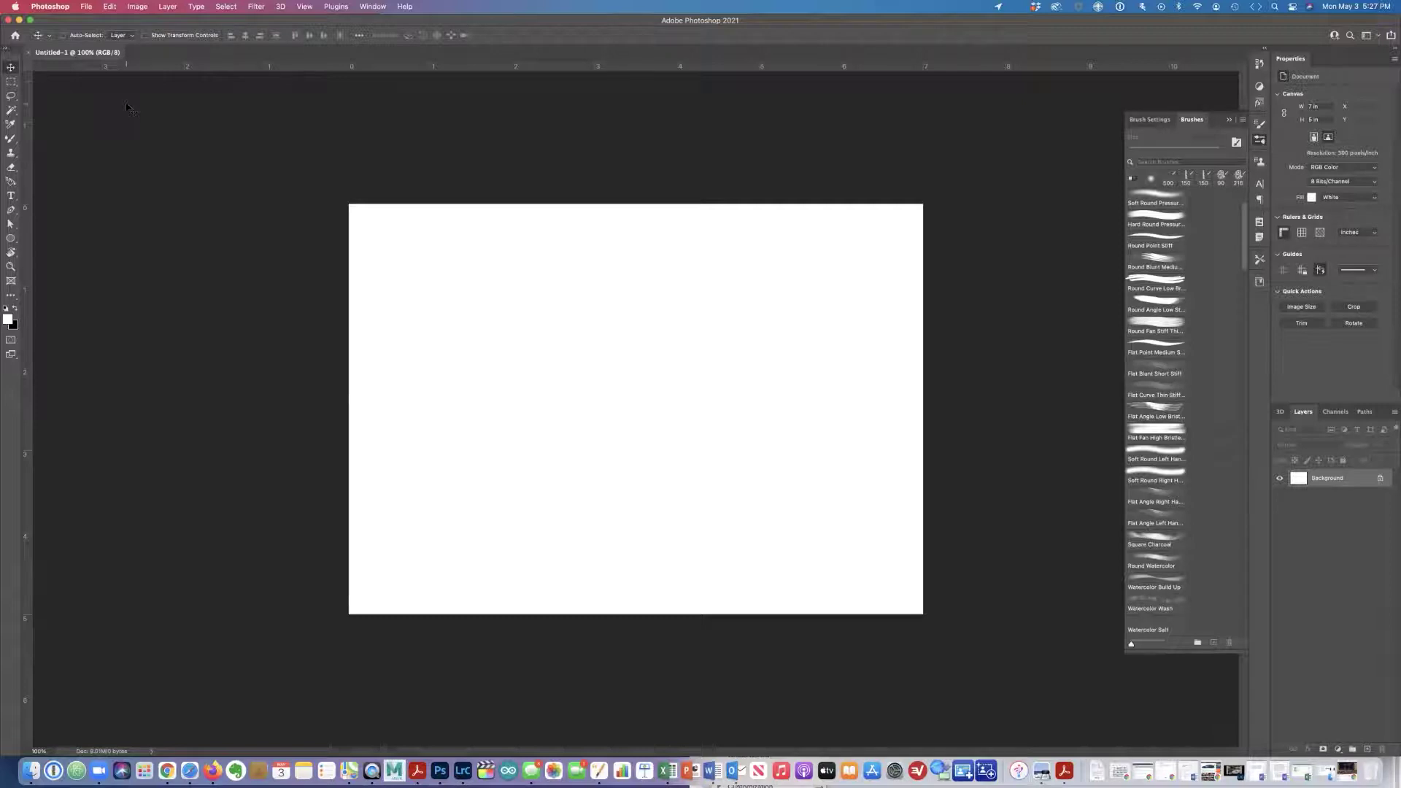
# - Draw a Rectangular Marquee selection about 3.25 by 2.7 inches in the upper-left part of the canvas
pyautogui.press('m')
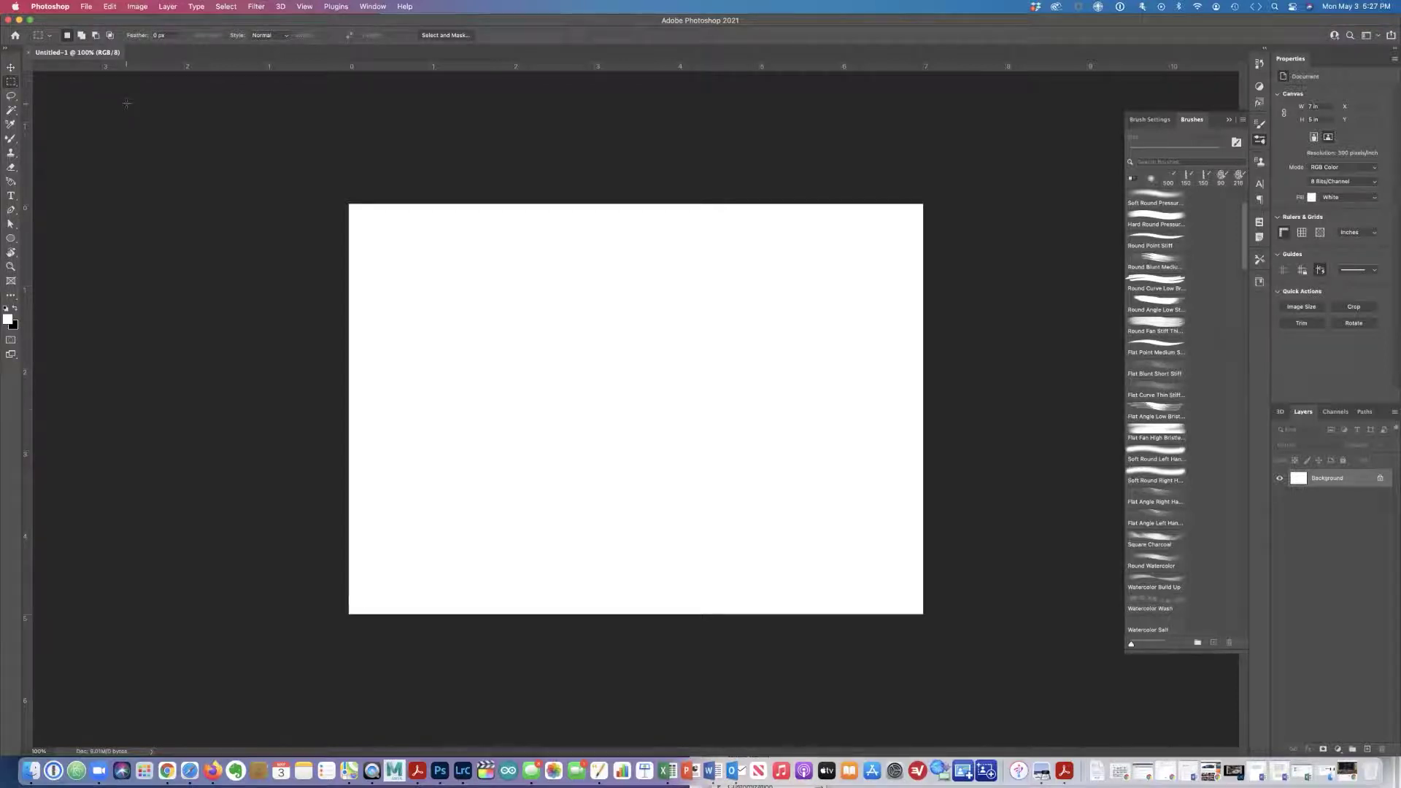
pyautogui.hotkey('shift', 'm')
pyautogui.hotkey('shift', 'm')
pyautogui.hotkey('shift', 'm')
pyautogui.hotkey('shift', 'm')
pyautogui.click(15, 85)
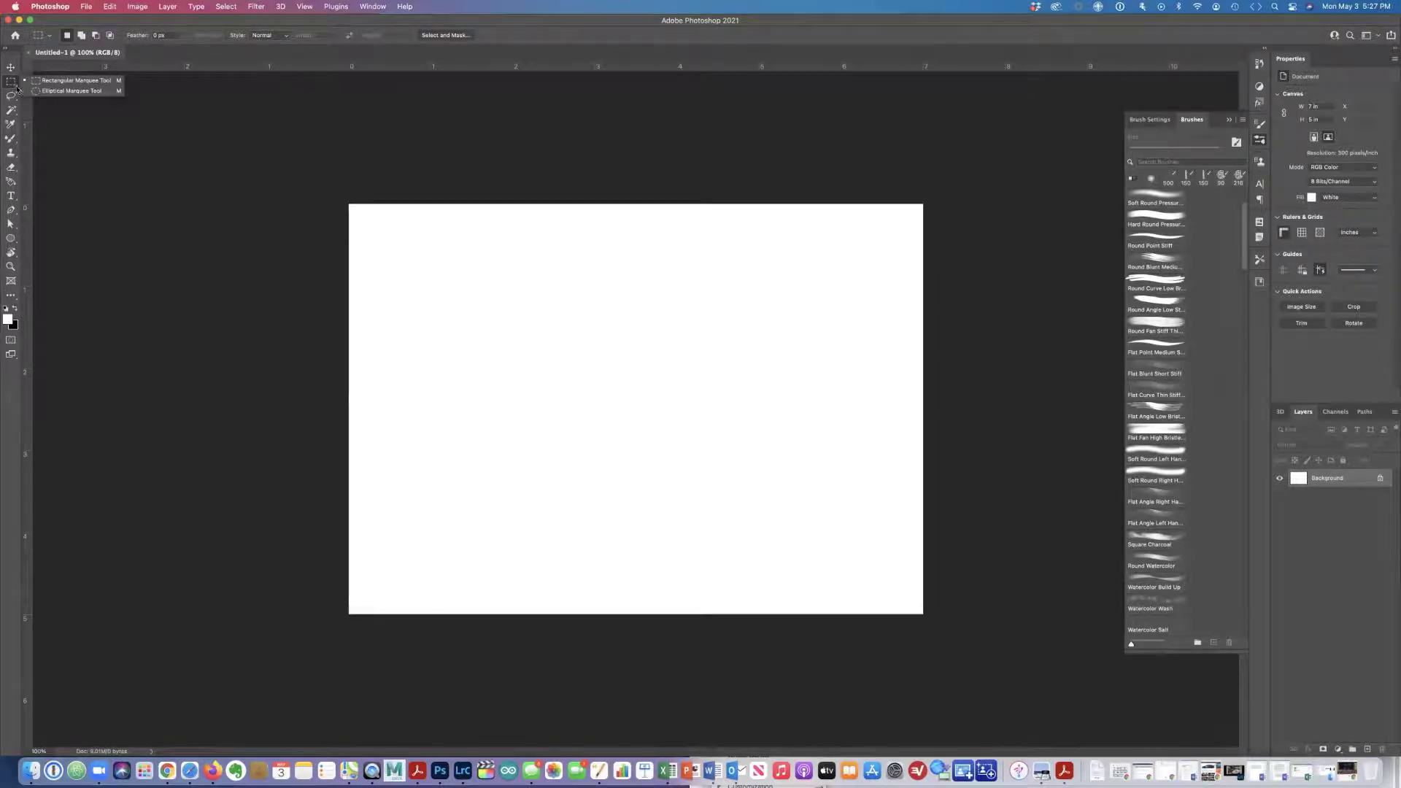
pyautogui.click(65, 131)
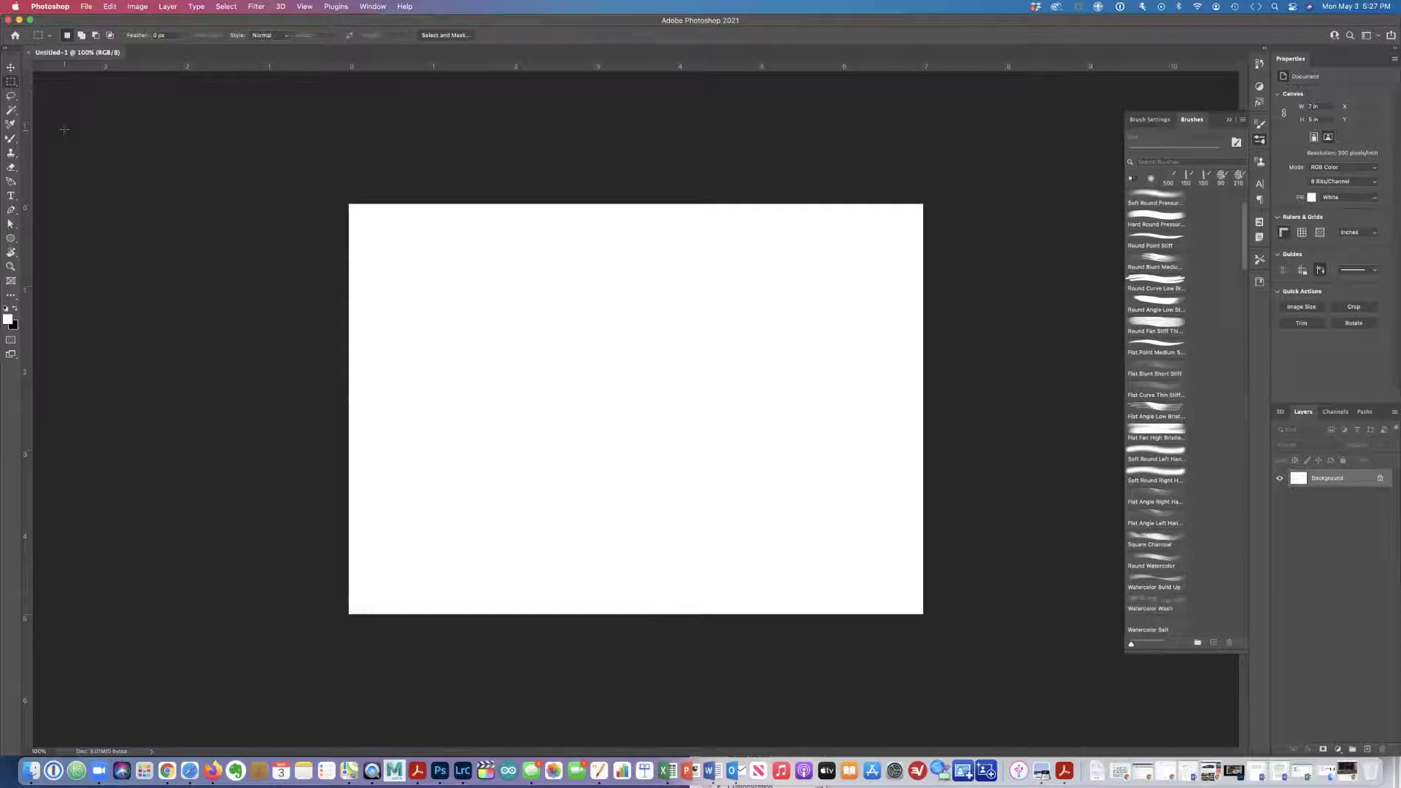
pyautogui.moveTo(423, 255); pyautogui.dragTo(690, 473)
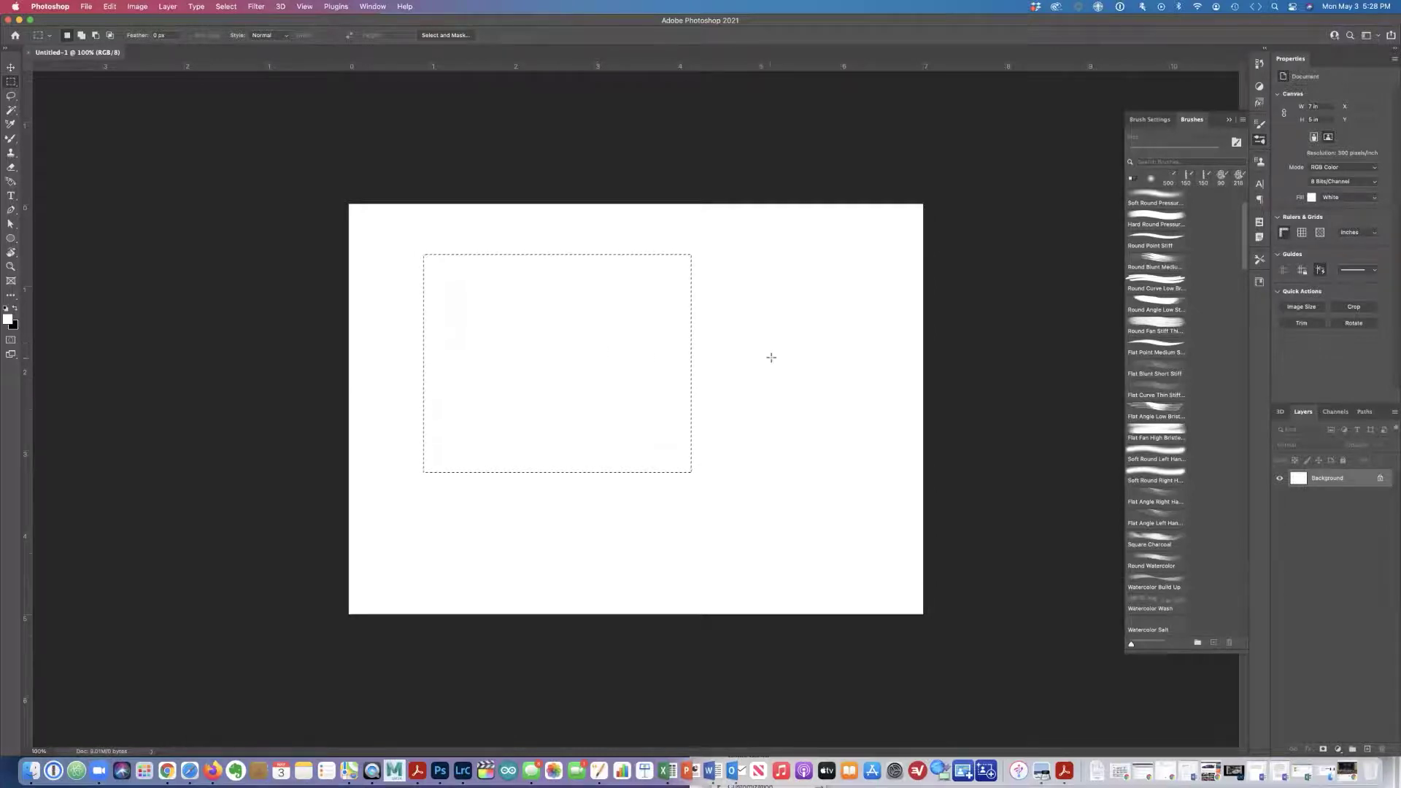
# - Activate the Mixer Brush tool and swap the colors so that black is the foreground
pyautogui.press('b')
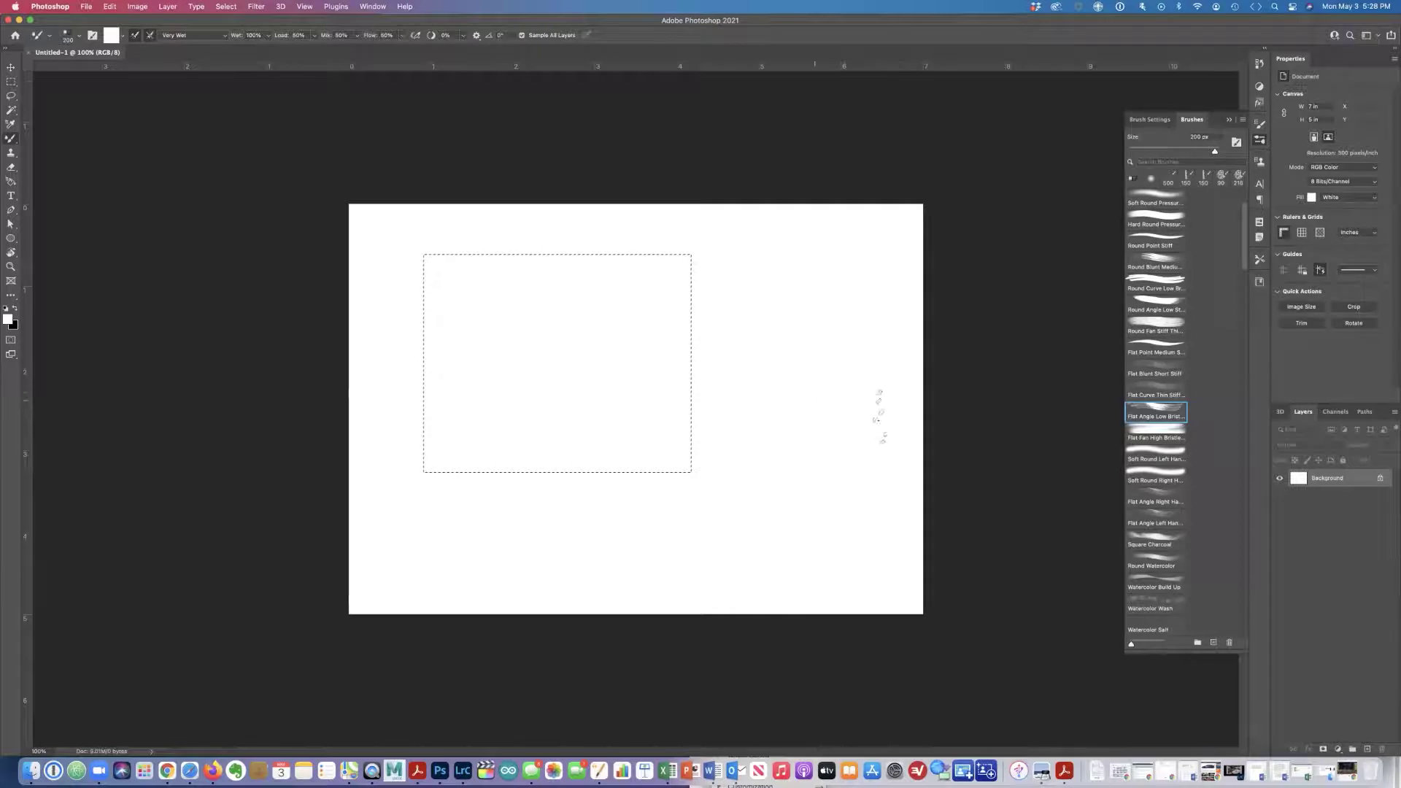
pyautogui.click(837, 396)
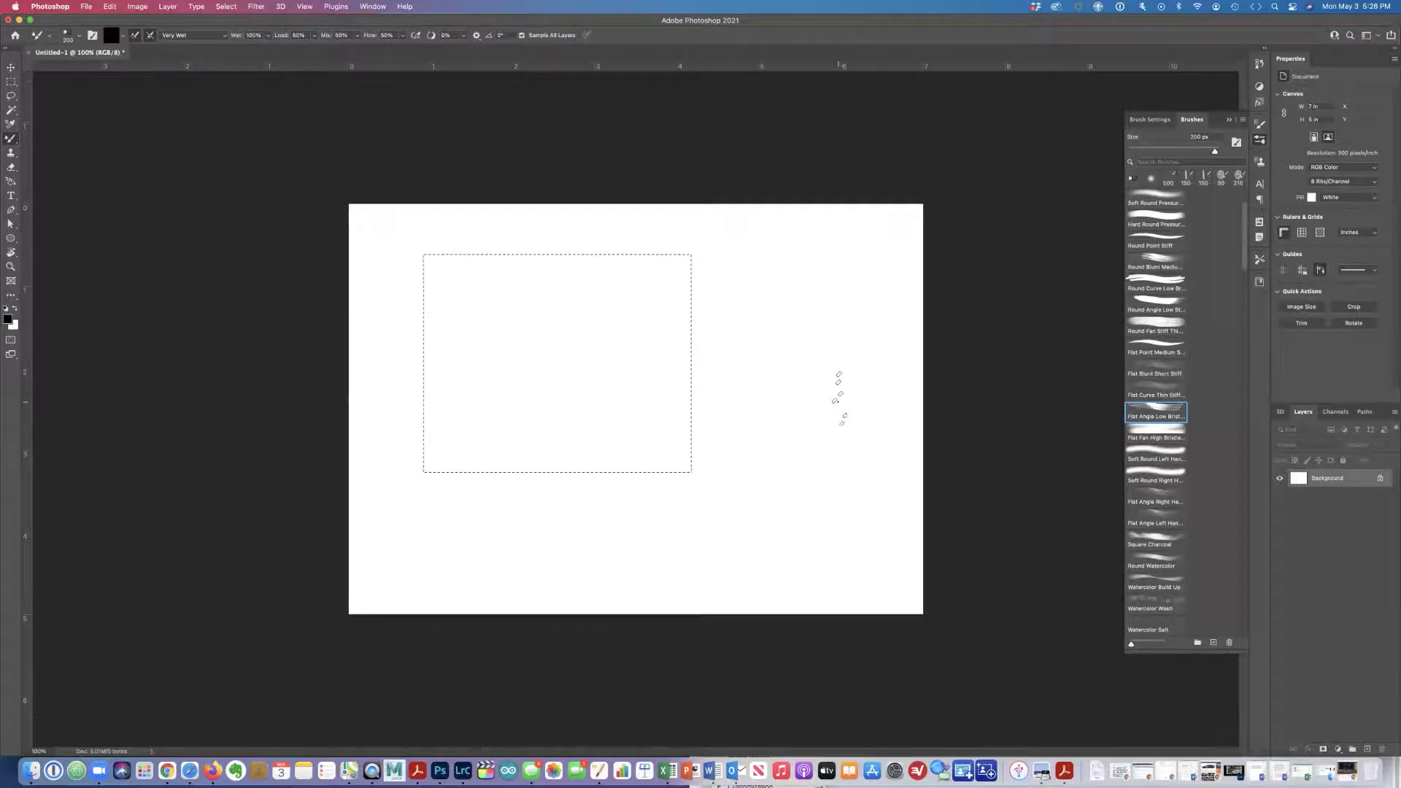
pyautogui.press('x')
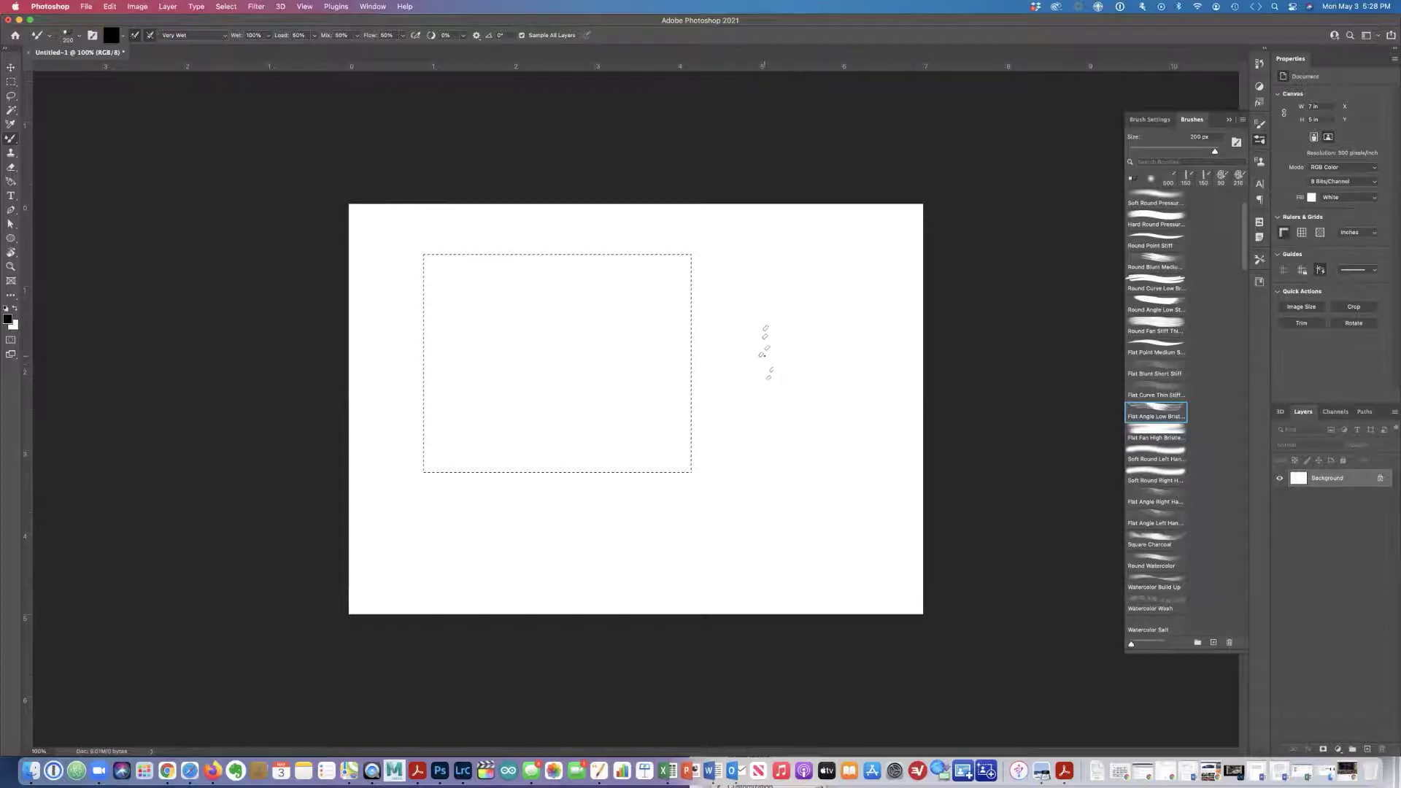
# - Paint black Mixer Brush strokes across the rectangular selection's edges and interior, and clear the selection
pyautogui.moveTo(765, 351); pyautogui.dragTo(576, 350)
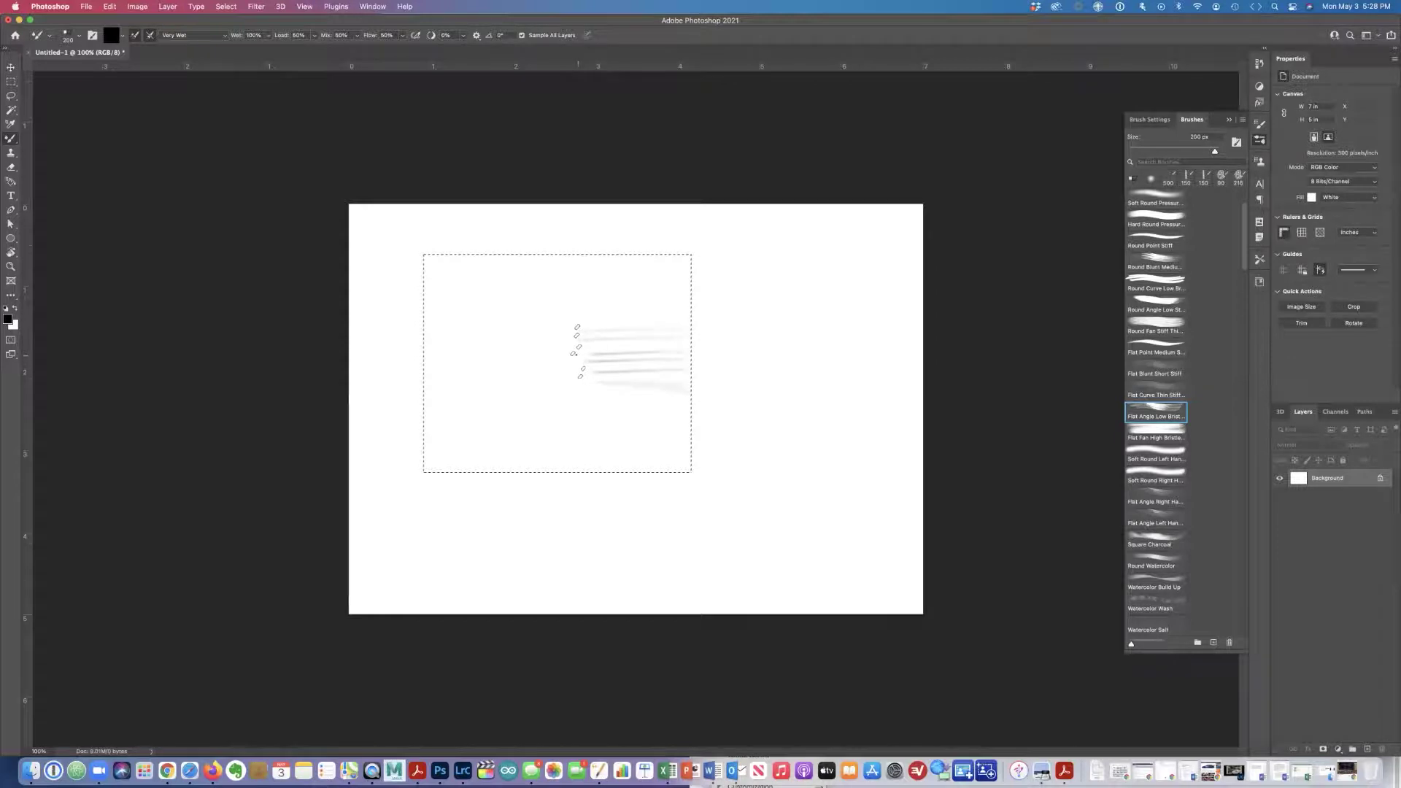
pyautogui.moveTo(578, 266)
pyautogui.mouseDown()
pyautogui.moveTo(582, 245)
pyautogui.moveTo(584, 484)
pyautogui.moveTo(489, 413)
pyautogui.moveTo(431, 297)
pyautogui.moveTo(389, 467)
pyautogui.mouseUp()
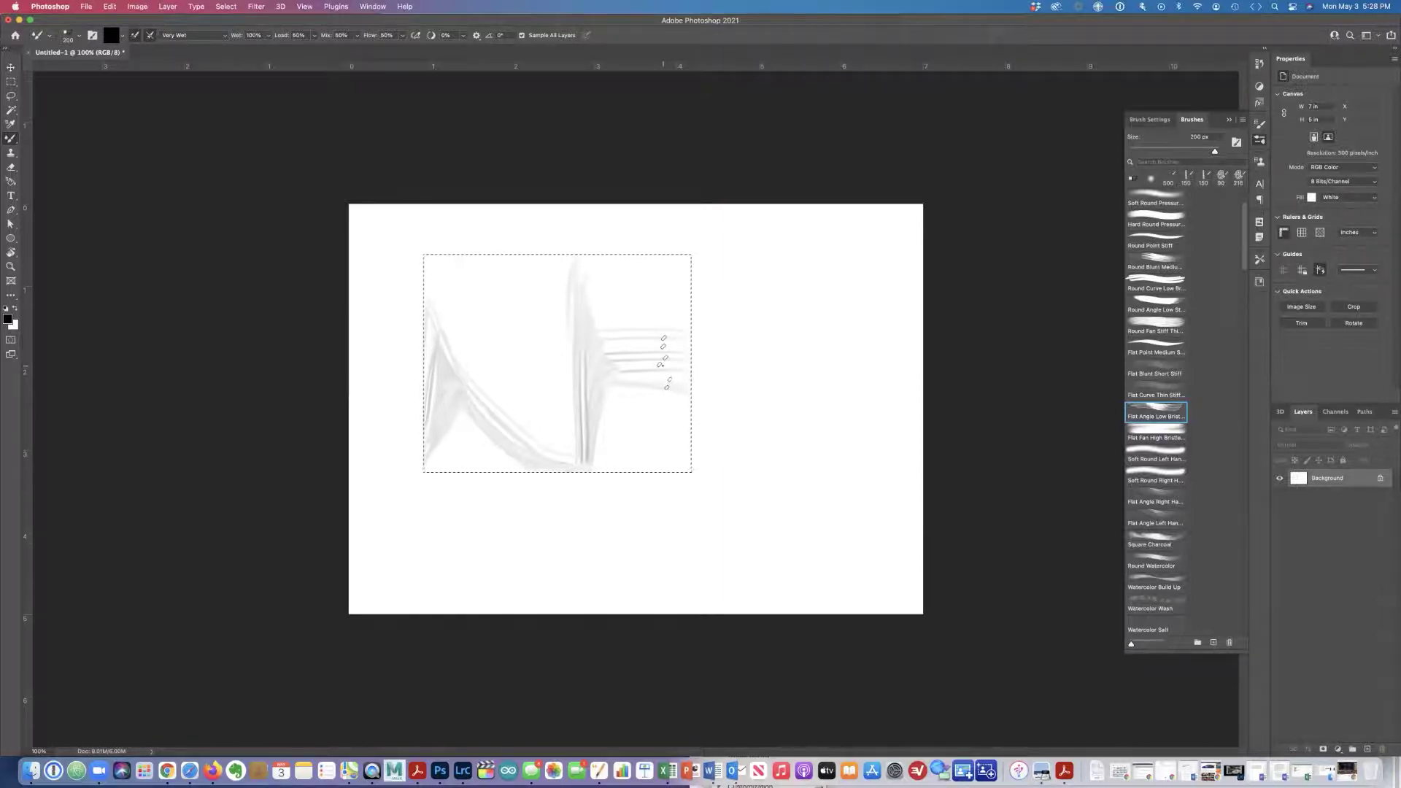
pyautogui.press('m')
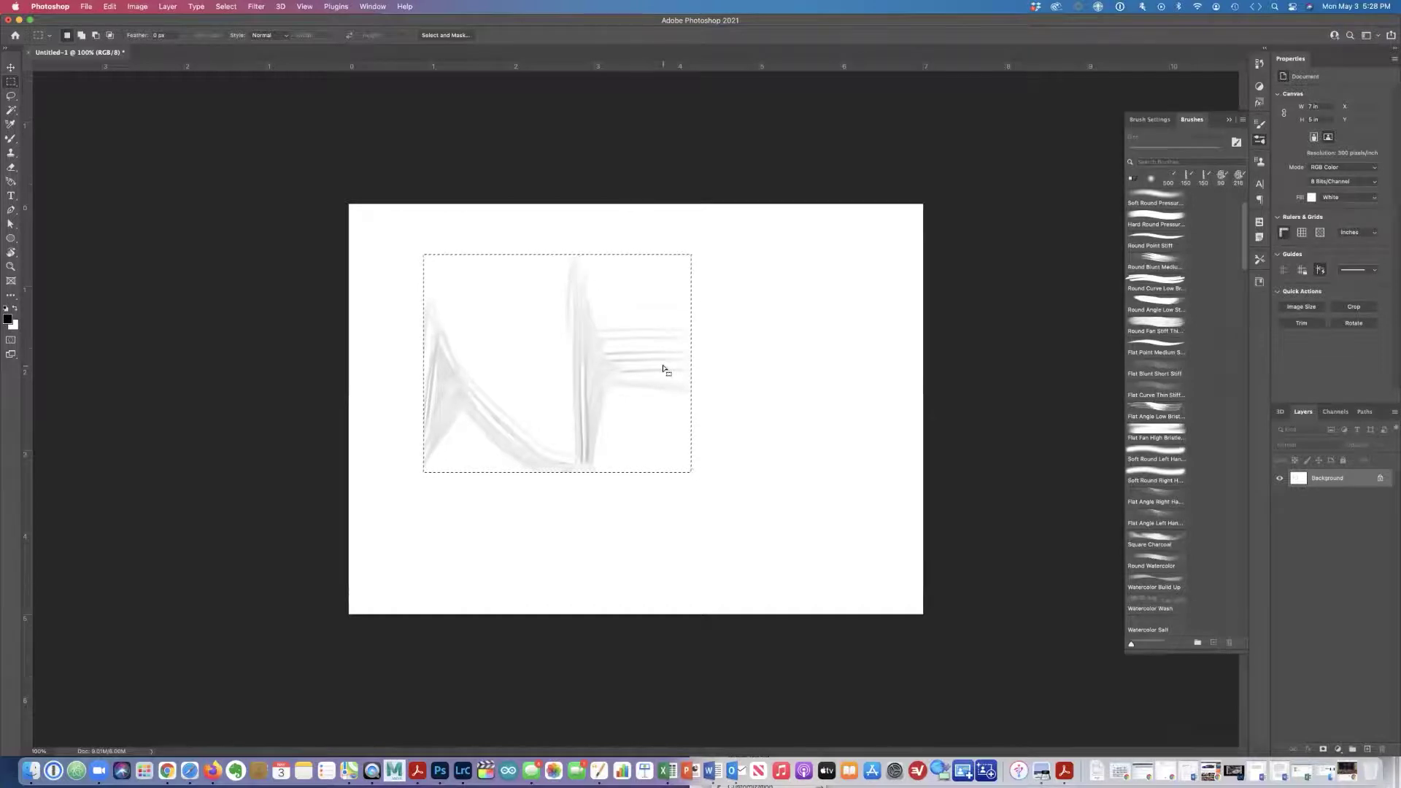
pyautogui.click(662, 365)
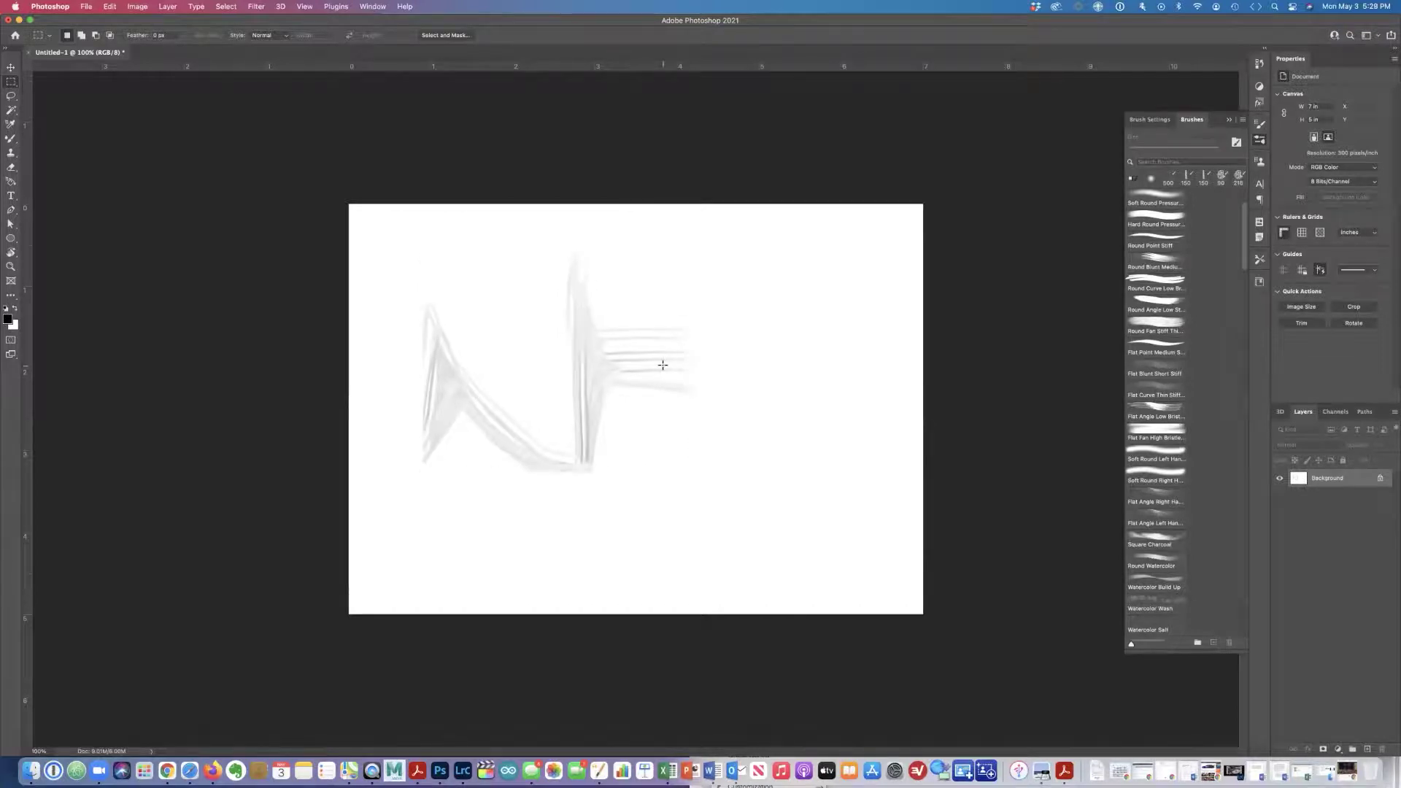
# - Paint freehand black Mixer Brush strokes across the whole unselected canvas
pyautogui.press('b')
pyautogui.moveTo(869, 365)
pyautogui.mouseDown()
pyautogui.moveTo(743, 526)
pyautogui.moveTo(673, 545)
pyautogui.moveTo(800, 543)
pyautogui.moveTo(741, 468)
pyautogui.moveTo(684, 425)
pyautogui.moveTo(560, 561)
pyautogui.moveTo(445, 537)
pyautogui.moveTo(693, 569)
pyautogui.moveTo(643, 517)
pyautogui.moveTo(607, 390)
pyautogui.moveTo(655, 312)
pyautogui.moveTo(696, 354)
pyautogui.moveTo(832, 261)
pyautogui.moveTo(619, 259)
pyautogui.moveTo(513, 241)
pyautogui.mouseUp()
pyautogui.moveTo(474, 448)
pyautogui.mouseDown()
pyautogui.moveTo(534, 319)
pyautogui.moveTo(584, 525)
pyautogui.mouseUp()
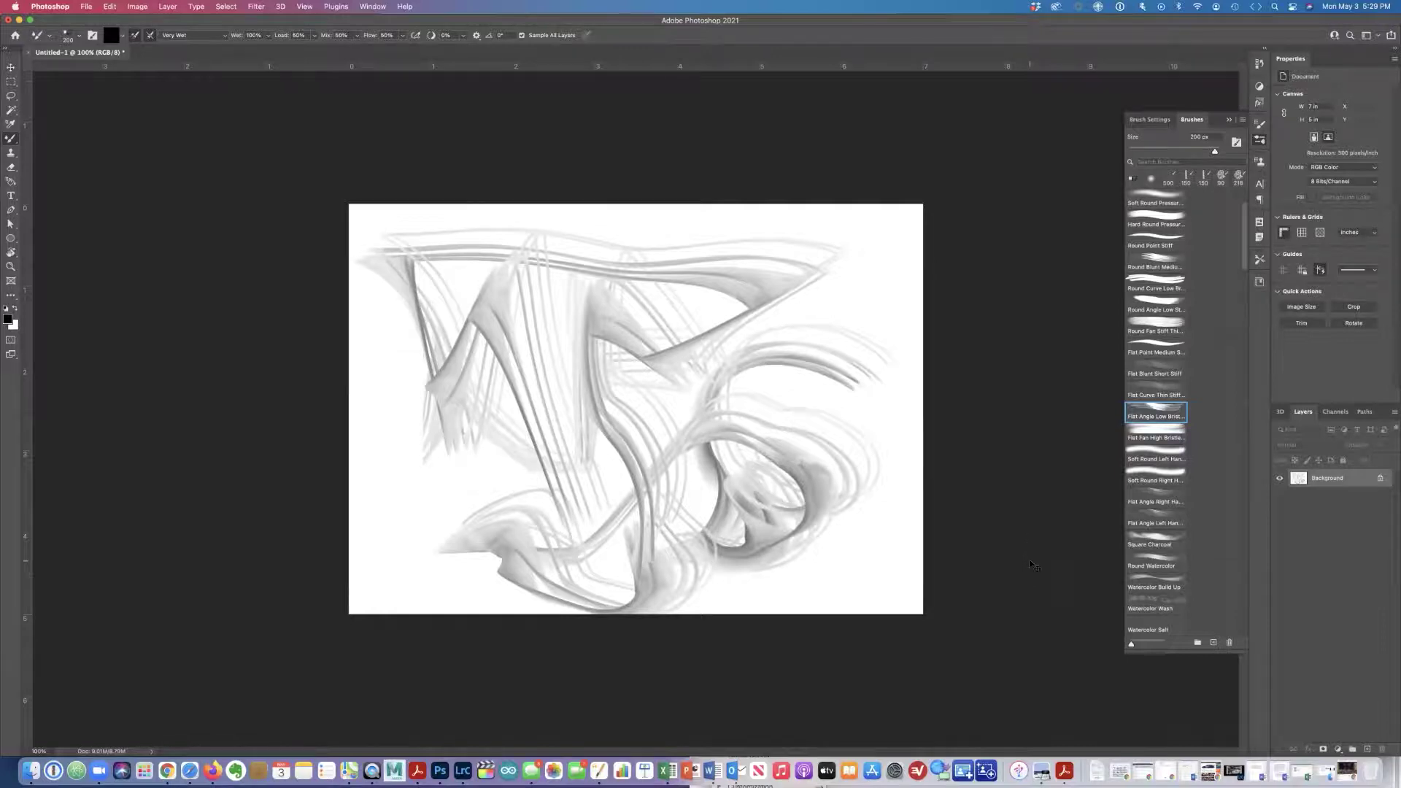
# - Undo all the practice brush strokes and clear the restored rectangular selection
pyautogui.press('super+z')
pyautogui.press('super+z')
pyautogui.press('super+z')
pyautogui.press('super+z')
pyautogui.press('super+z')
pyautogui.press('super+z')
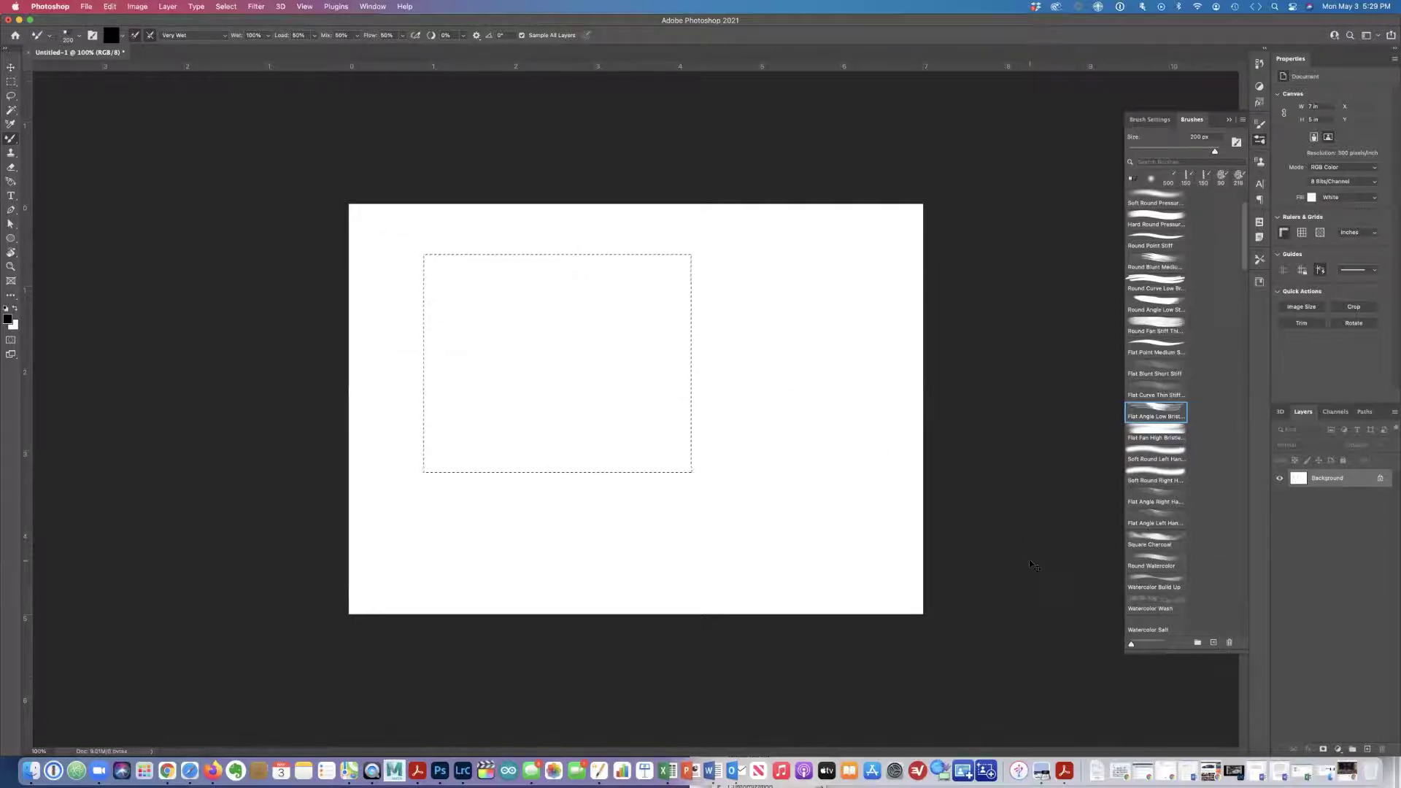
pyautogui.press('super+d')
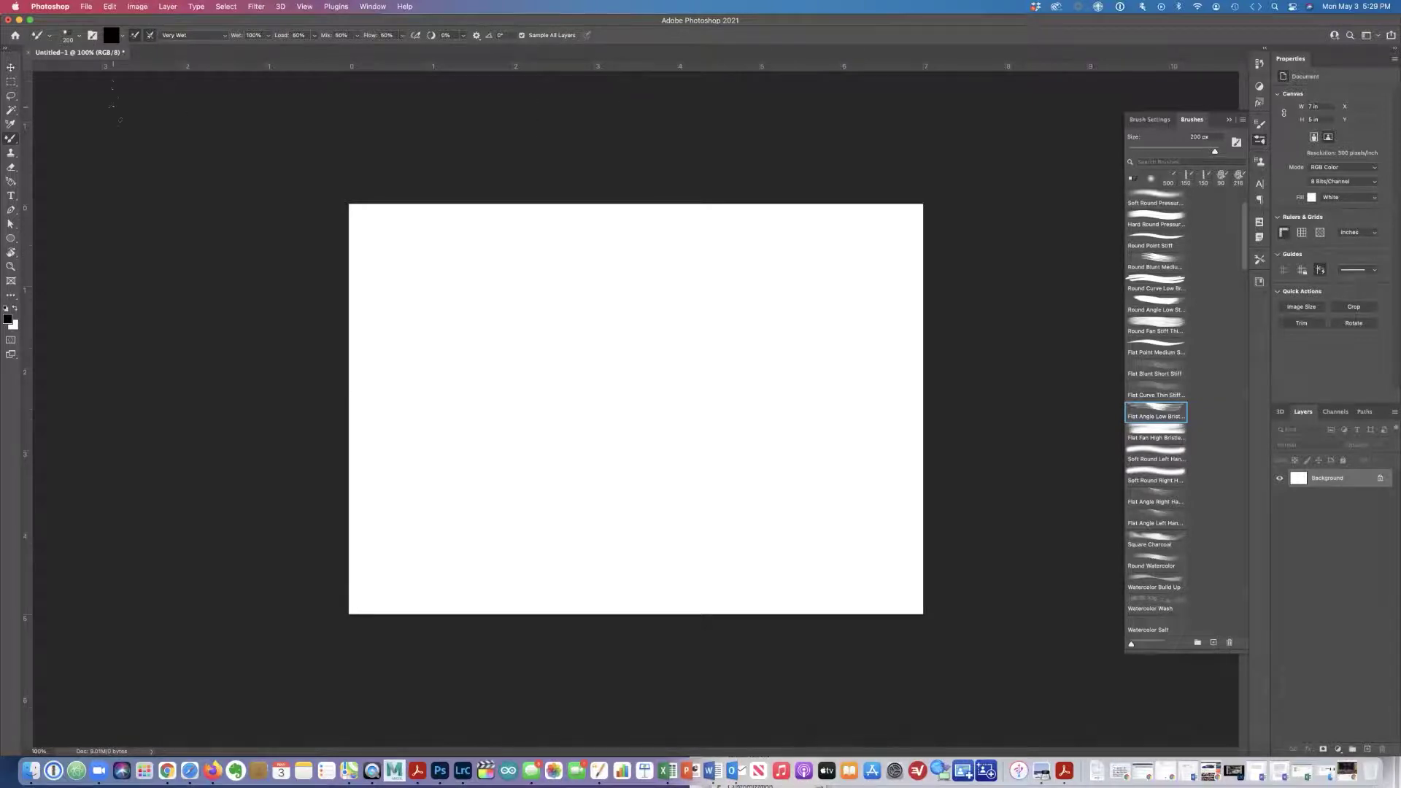
# - Cycle through the lasso tool group to the Magnetic Lasso tool
pyautogui.press('l')
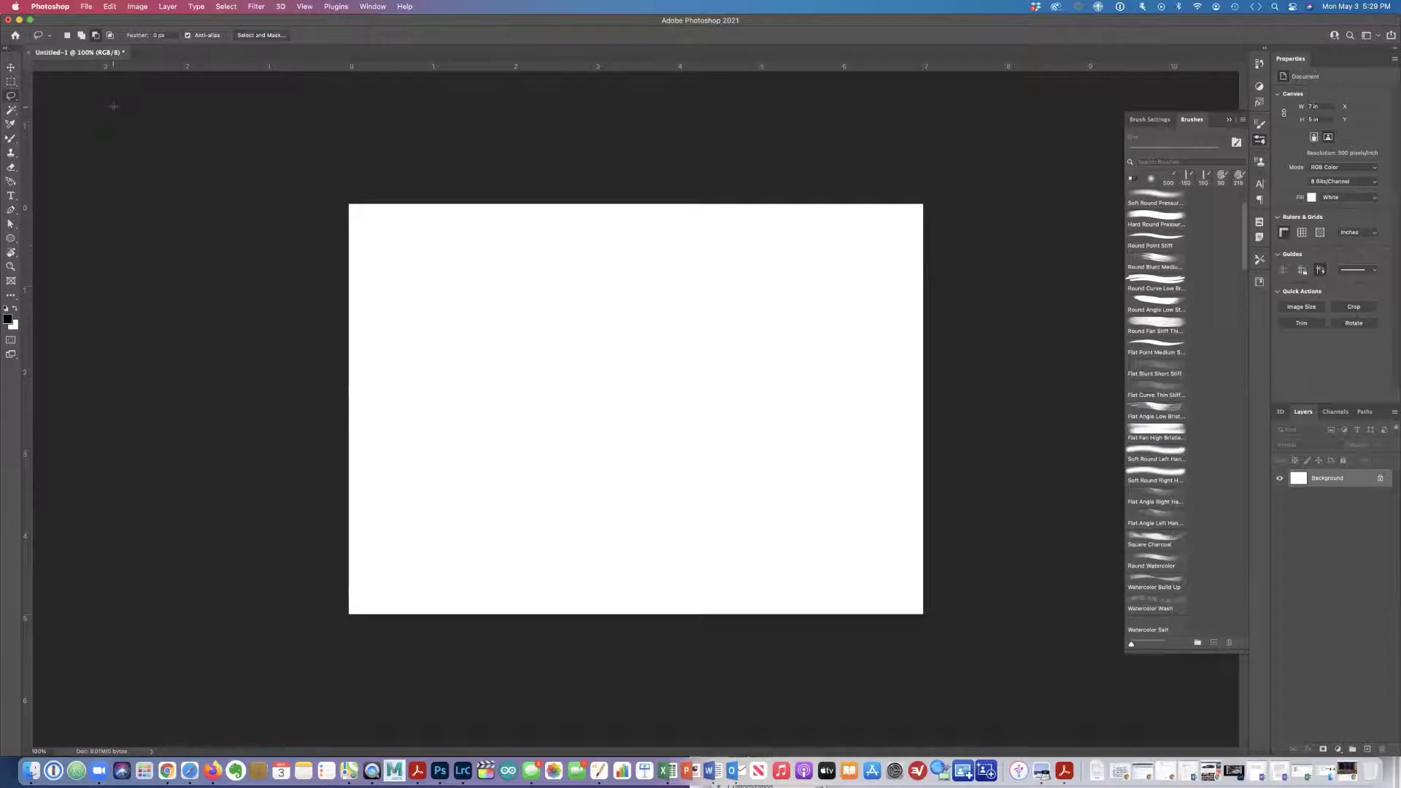
pyautogui.hotkey('shift', 'l')
pyautogui.hotkey('shift', 'l')
pyautogui.hotkey('shift', 'l')
pyautogui.hotkey('shift', 'l')
pyautogui.hotkey('shift', 'l')
pyautogui.hotkey('shift', 'l')
pyautogui.hotkey('shift', 'l')
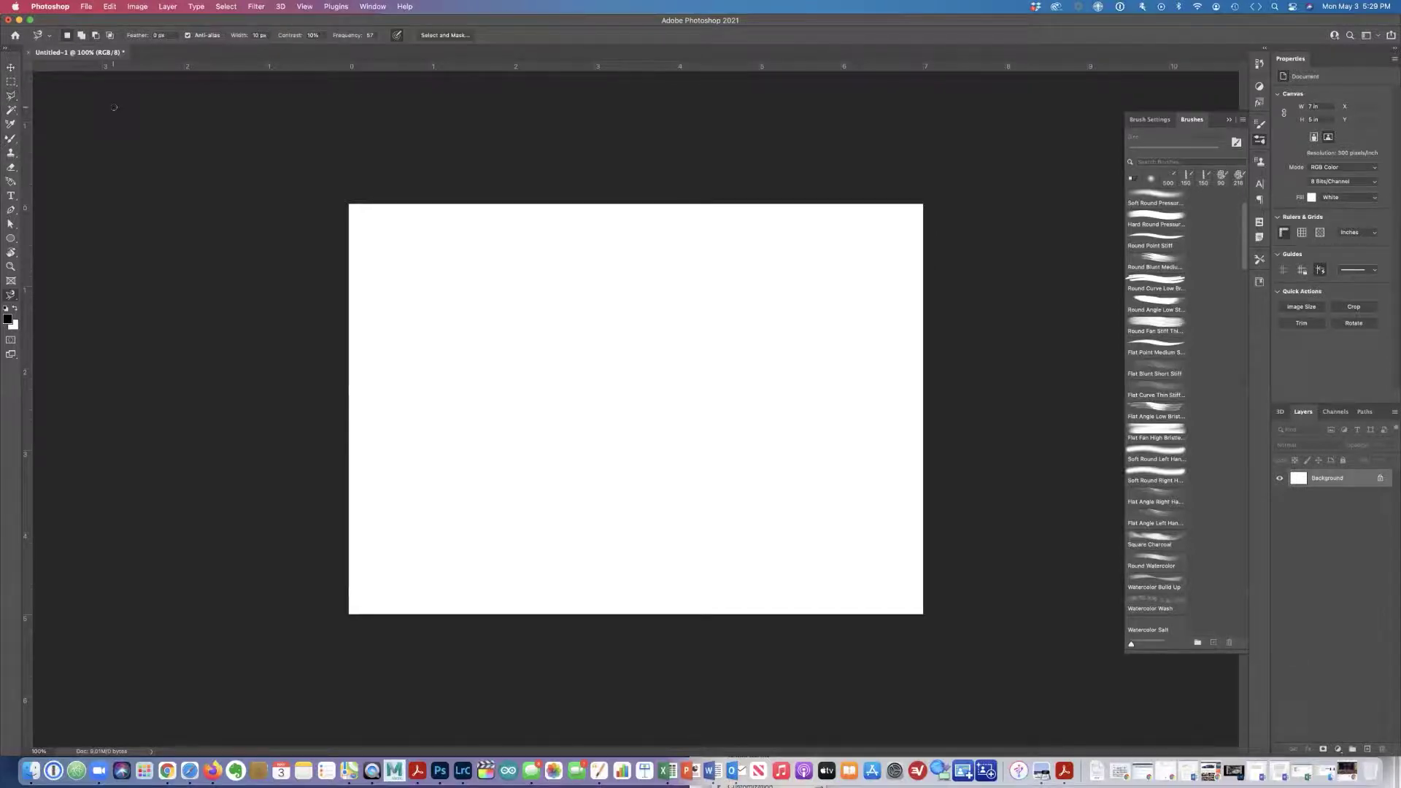
pyautogui.hotkey('shift', 'l')
# - Switch the workspace to Essentials
pyautogui.click(1377, 40)
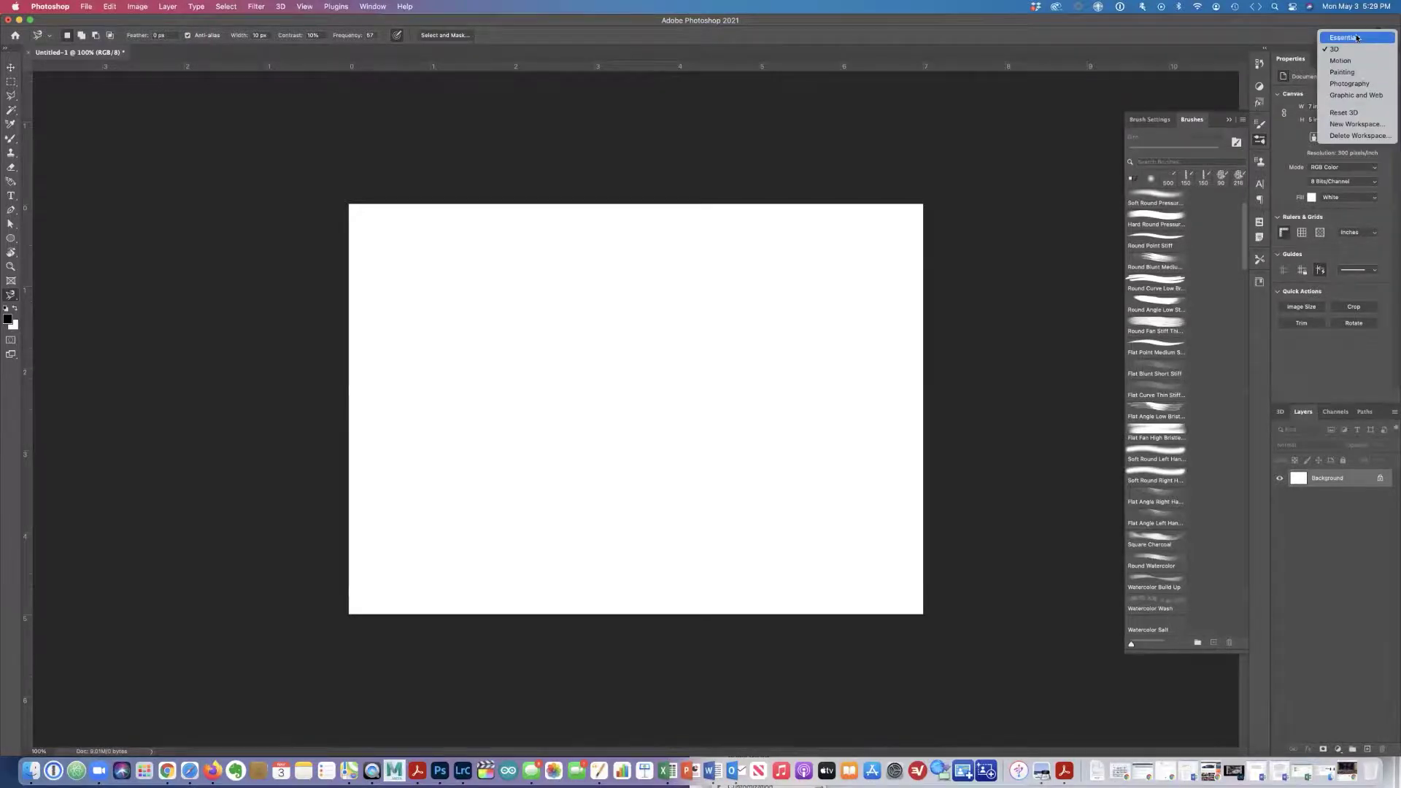
pyautogui.click(1345, 38)
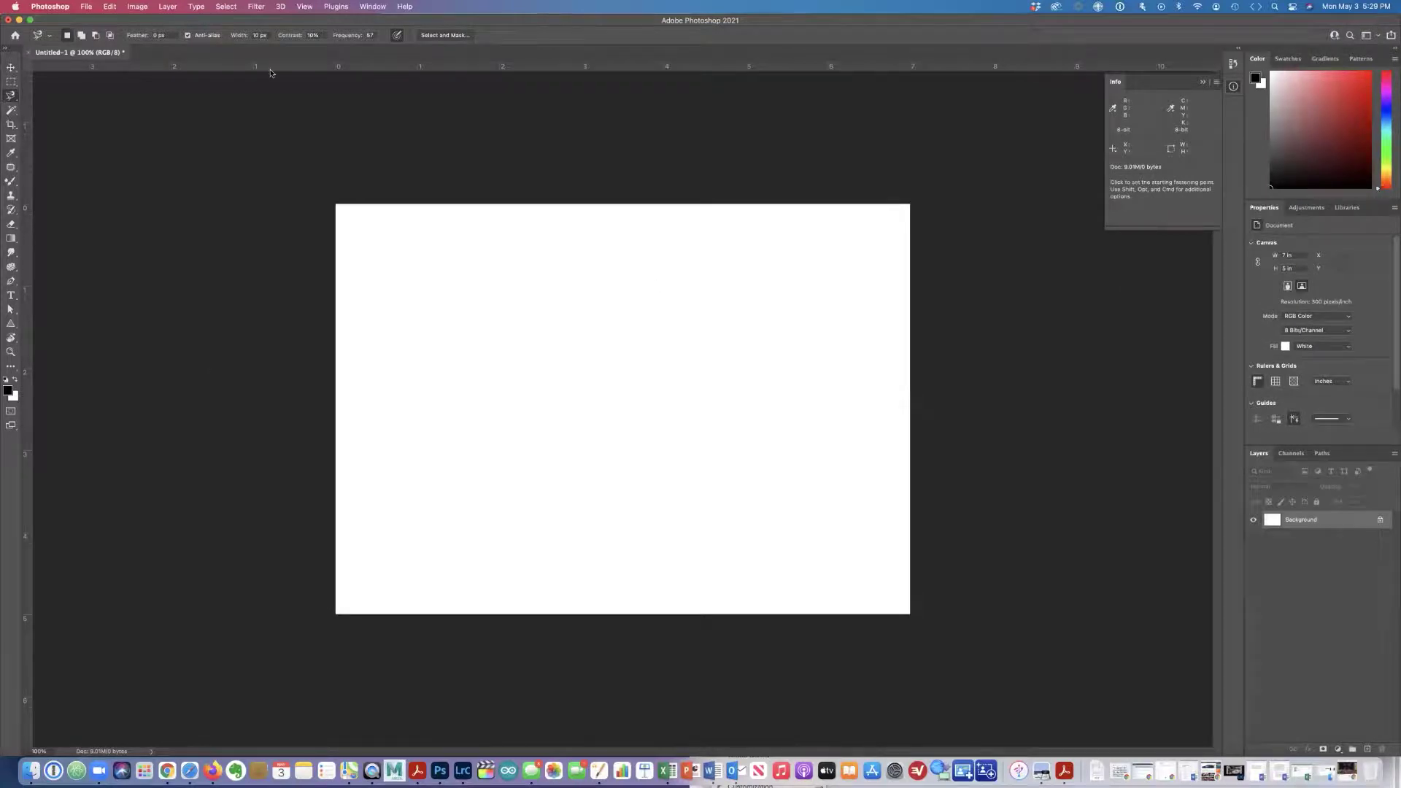
# - Draw a roughly circular freehand Lasso selection about 1.9 by 1.8 inches in the canvas's upper-left area
pyautogui.hotkey('shift', 'l')
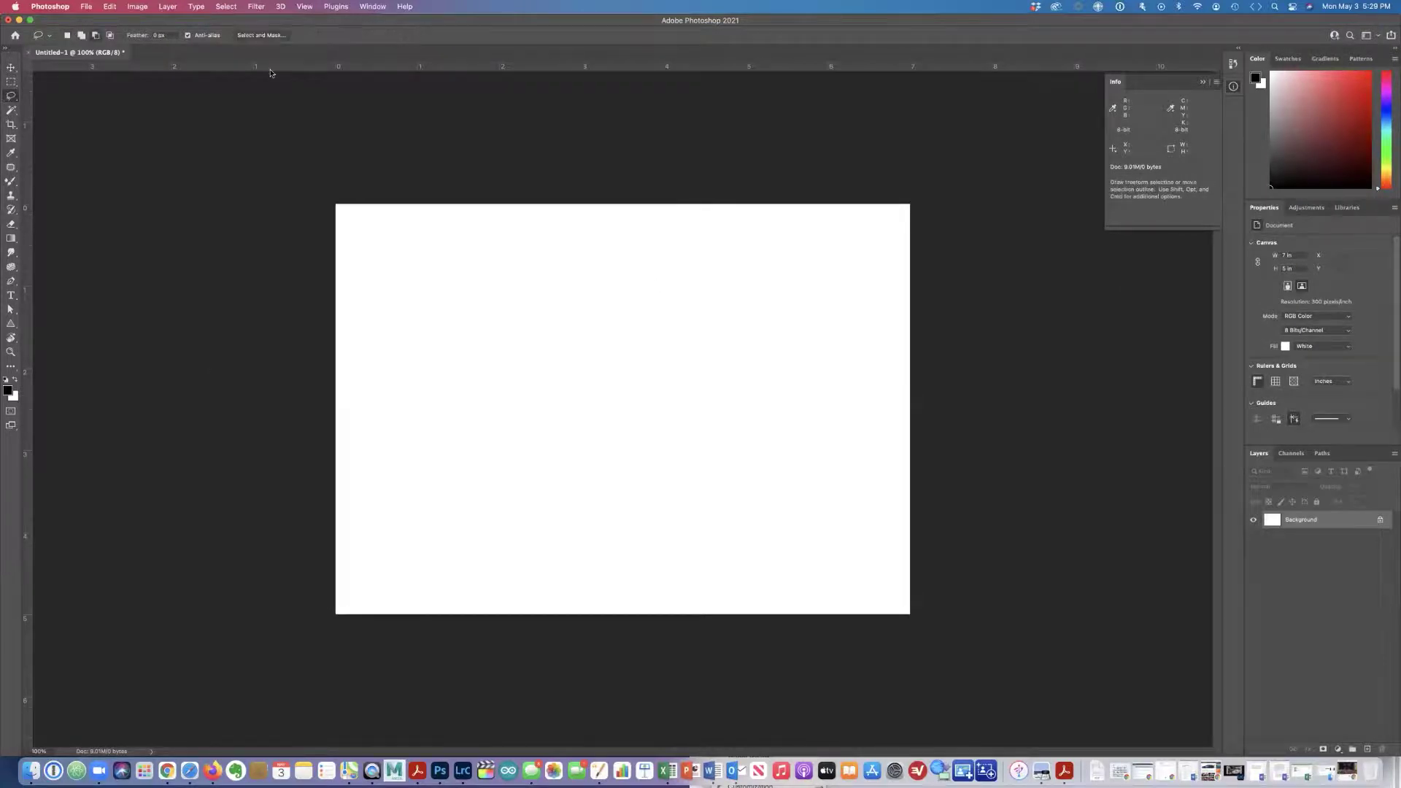
pyautogui.hotkey('shift', 'l')
pyautogui.hotkey('shift', 'l')
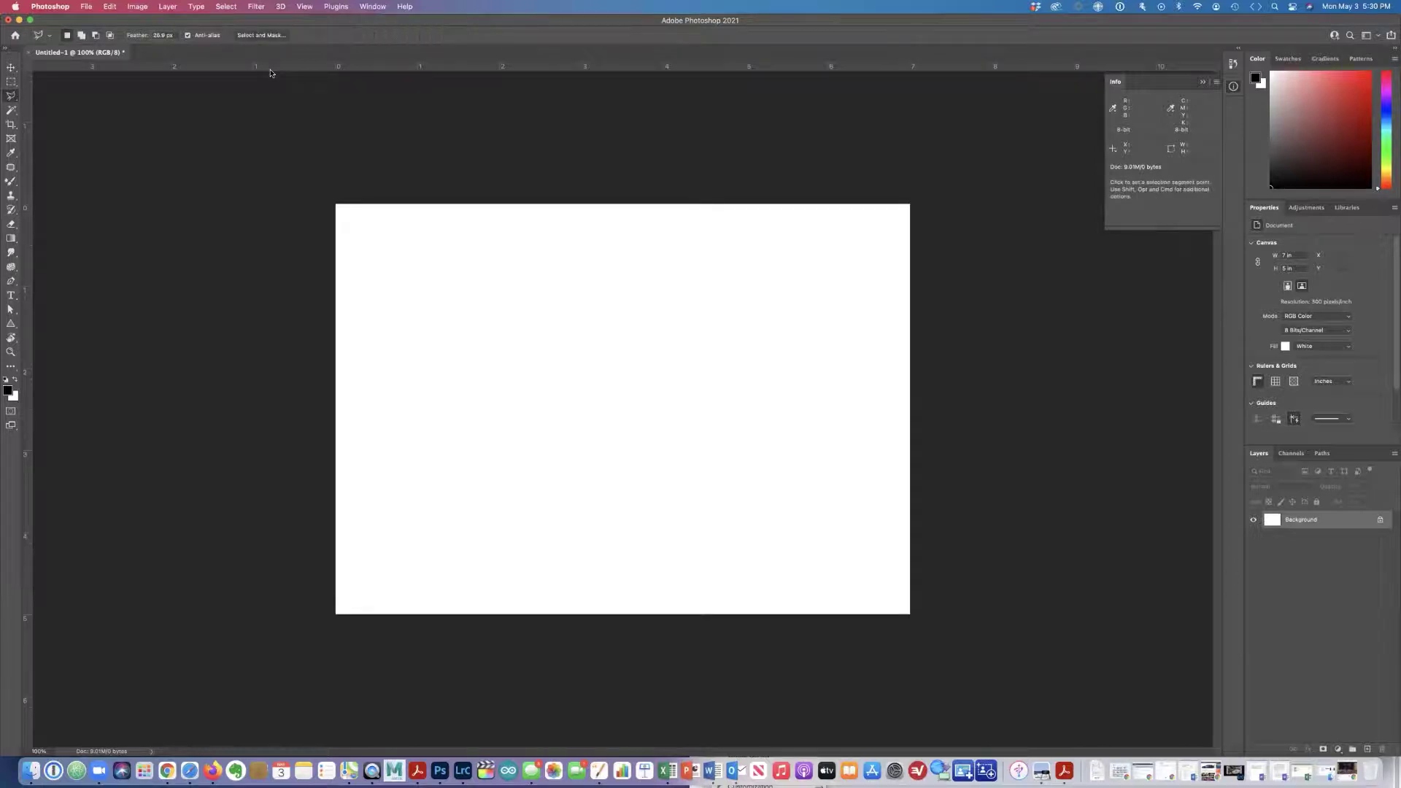
pyautogui.hotkey('shift', 'l')
pyautogui.moveTo(511, 280)
pyautogui.mouseDown()
pyautogui.moveTo(459, 295)
pyautogui.moveTo(473, 410)
pyautogui.moveTo(578, 406)
pyautogui.moveTo(582, 321)
pyautogui.moveTo(515, 282)
pyautogui.mouseUp()
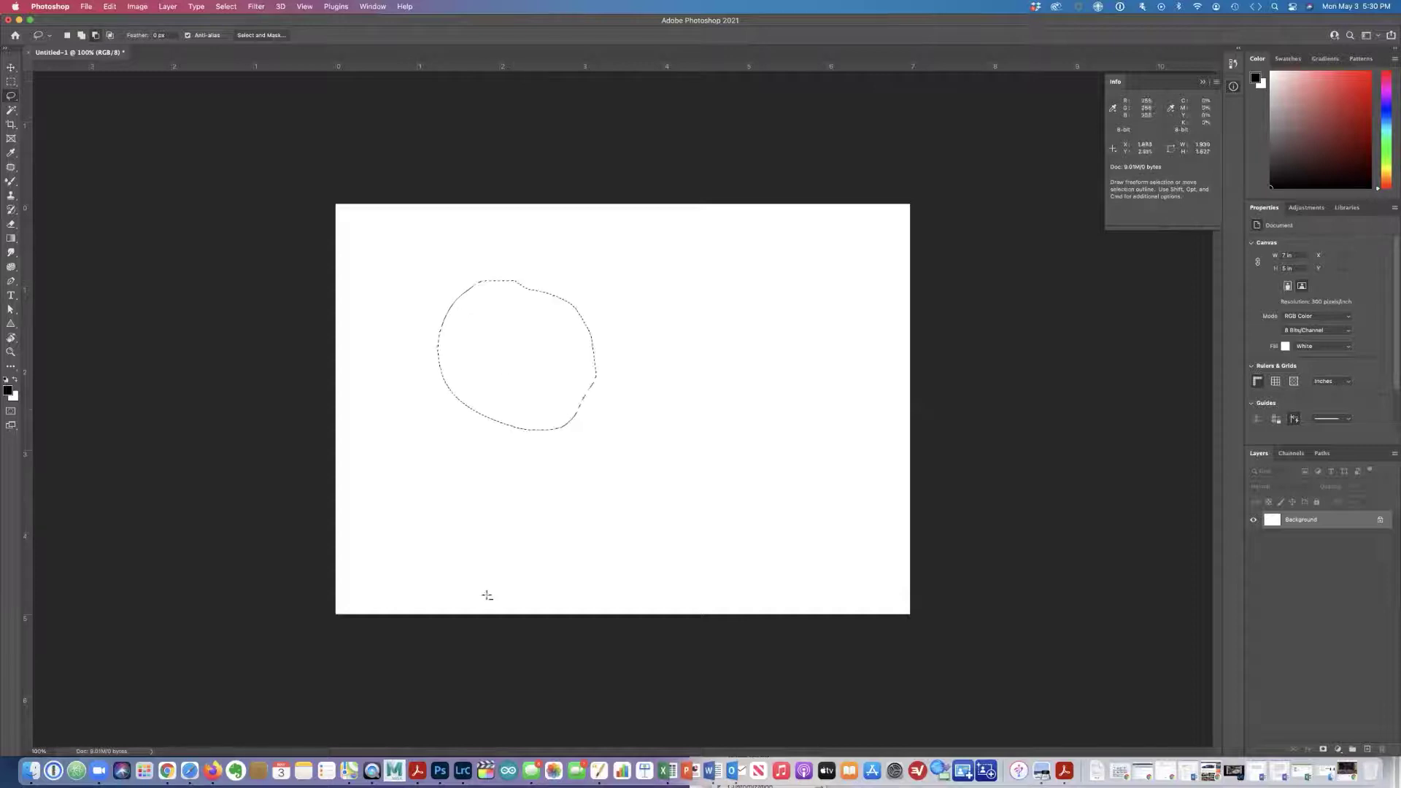
# - Outline a triangular selection with the Polygonal Lasso around the canvas's lower middle, and clear the selection
pyautogui.hotkey('shift', 'l')
pyautogui.click(697, 531)
pyautogui.click(735, 382)
pyautogui.click(526, 392)
pyautogui.click(698, 532)
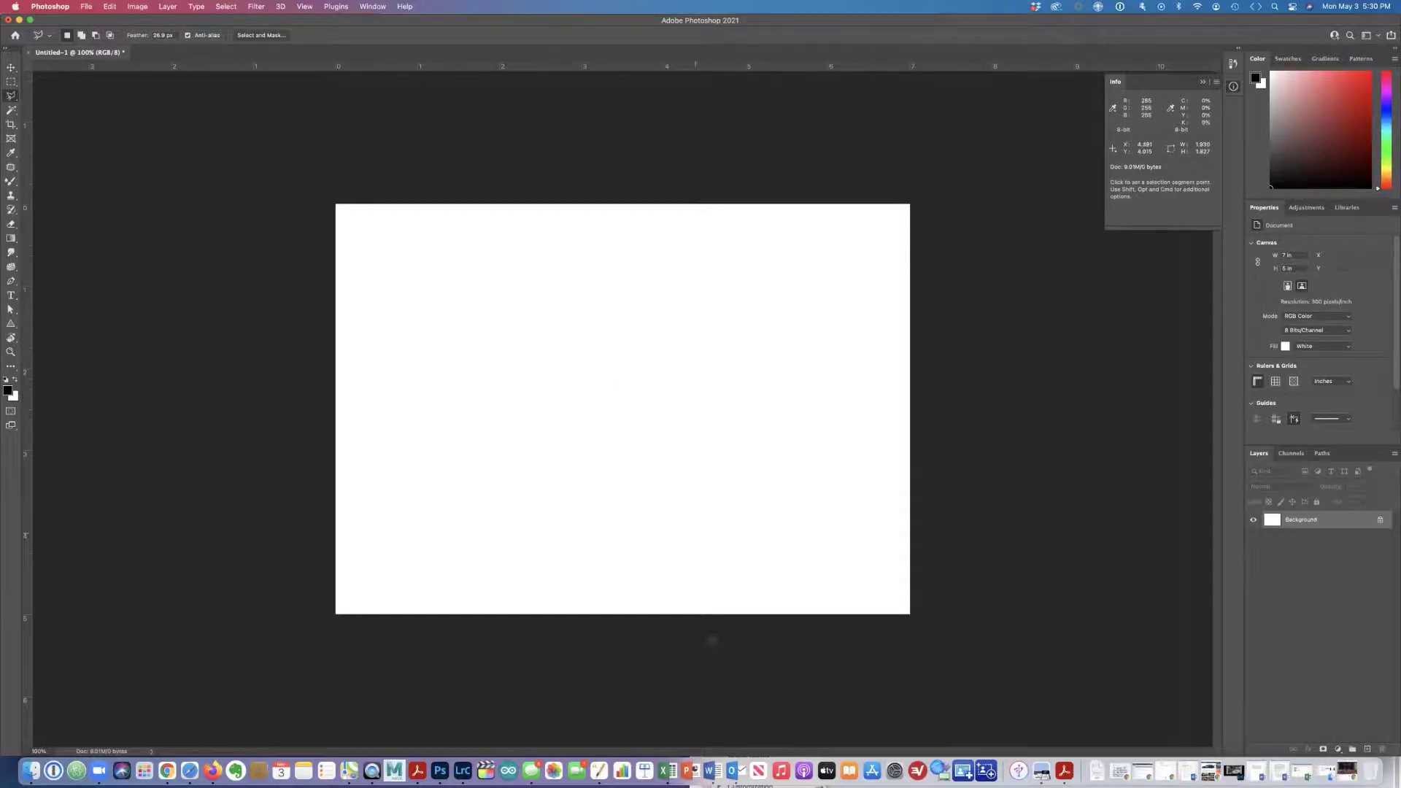
pyautogui.press('super+d')
# - Cycle through the automatic selection tools, past Object Selection, to the Quick Selection tool
pyautogui.press('w')
pyautogui.hotkey('shift', 'w')
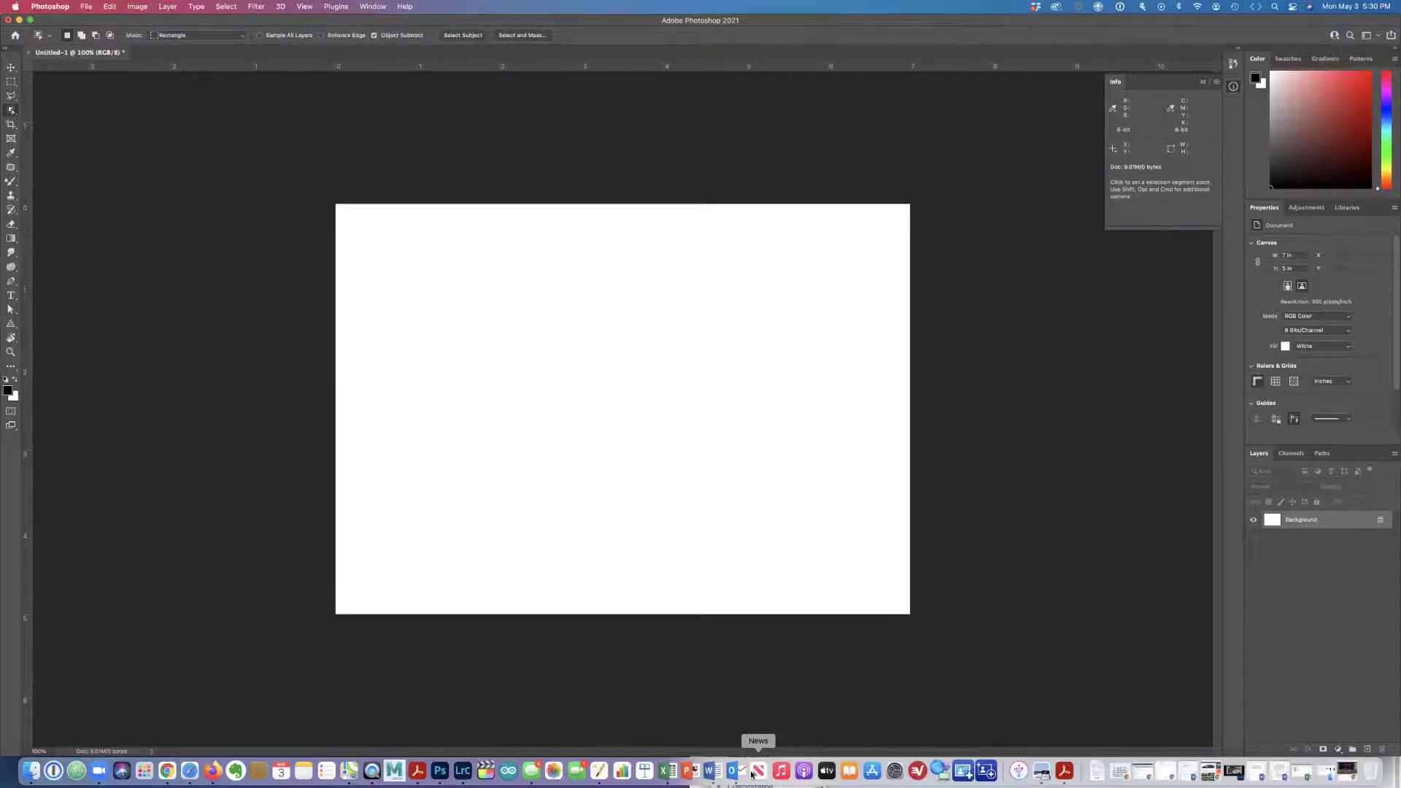
pyautogui.hotkey('shift', 'w')
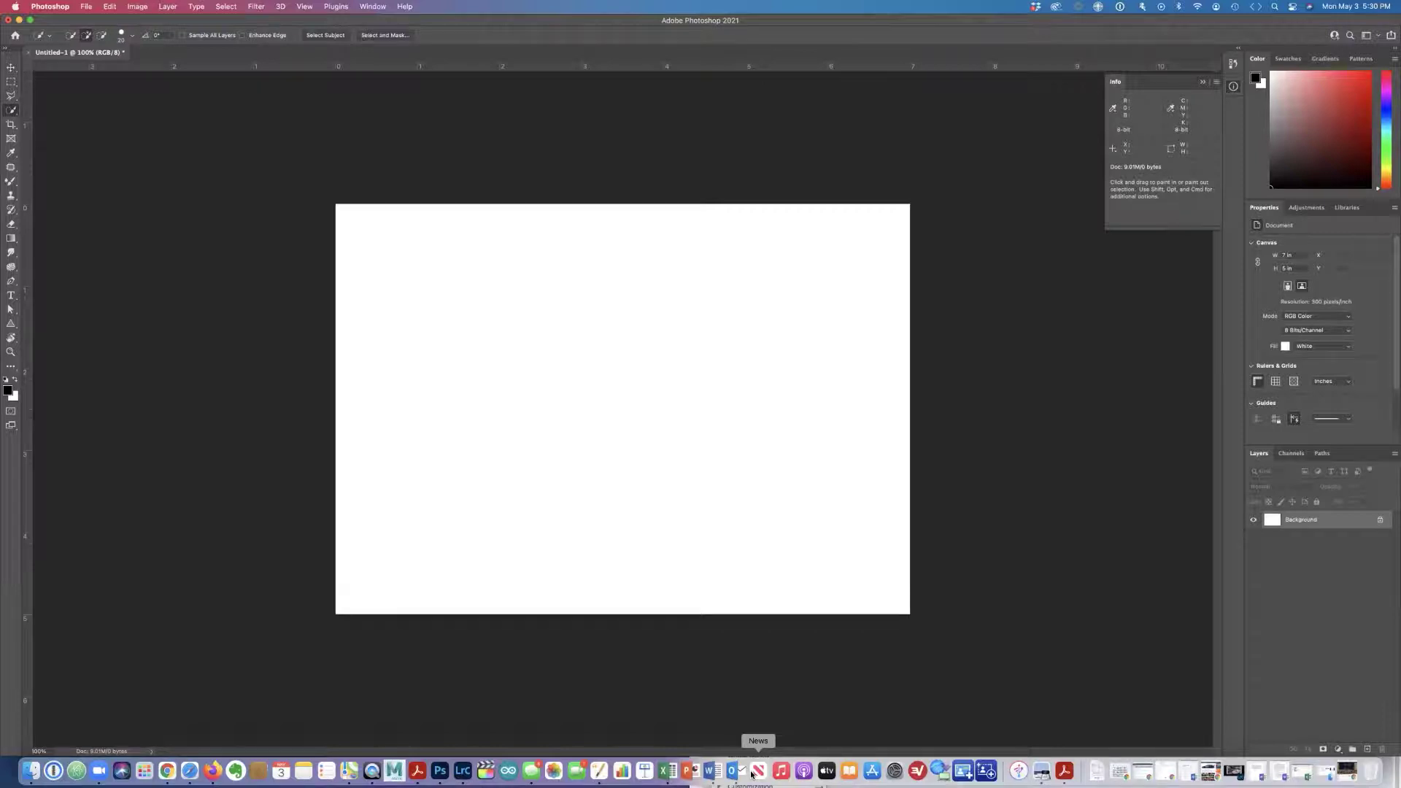
# - Activate the Crop tool, and cycle through the Eyedropper tool group to the Count tool
pyautogui.press('c')
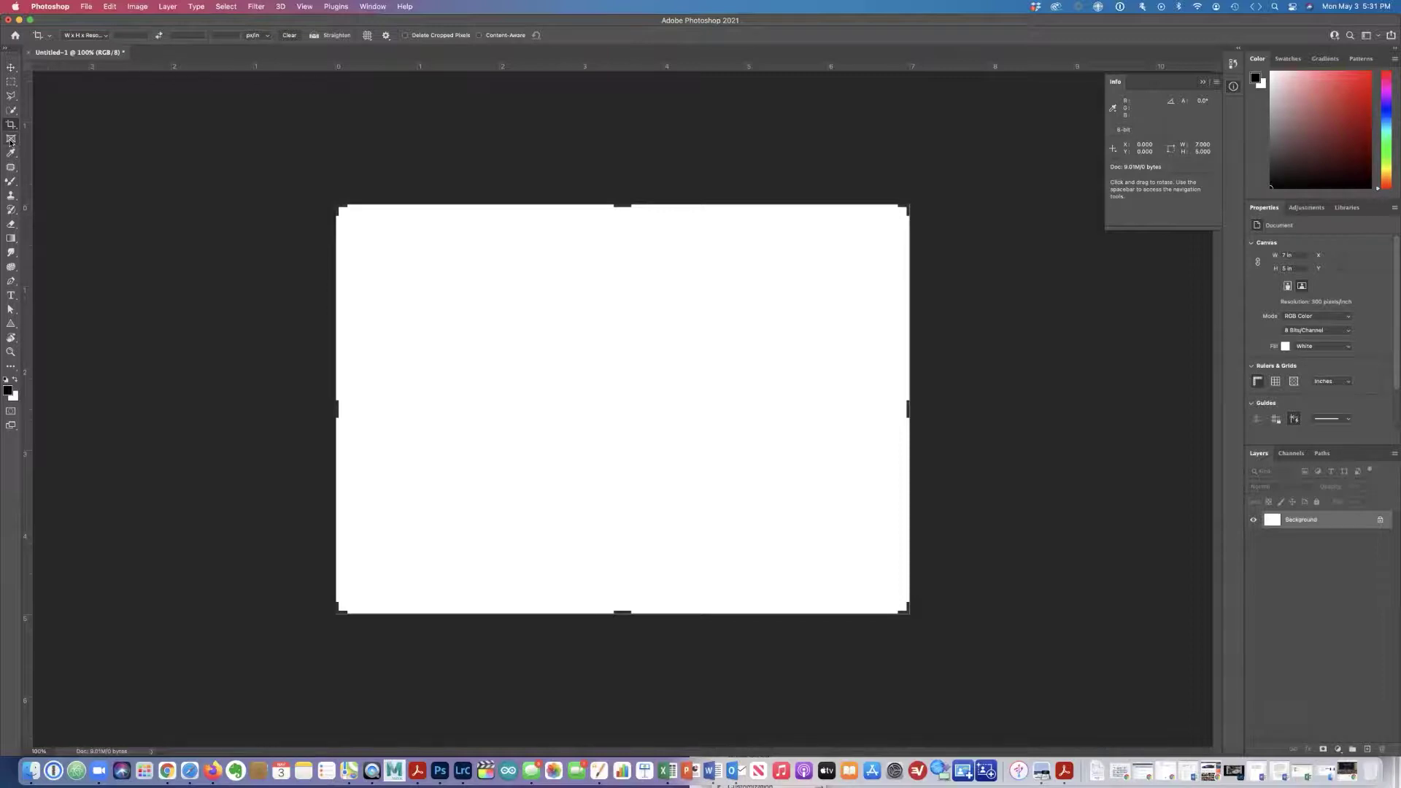
pyautogui.press('i')
pyautogui.hotkey('shift', 'i')
pyautogui.hotkey('shift', 'i')
pyautogui.hotkey('shift', 'i')
pyautogui.hotkey('shift', 'i')
pyautogui.hotkey('shift', 'i')
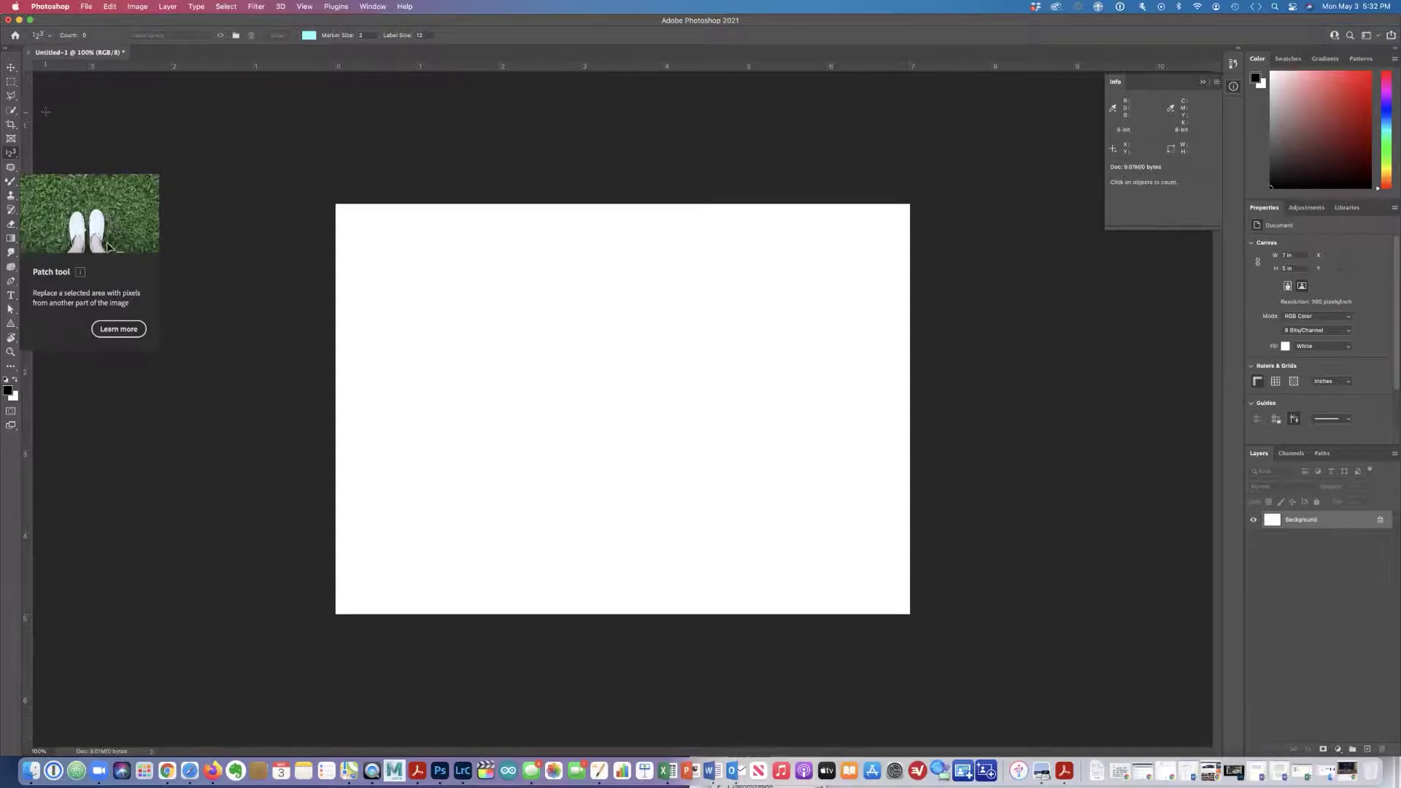
# - Cycle through the healing and retouching tool group to the Red Eye tool
pyautogui.press('j')
pyautogui.hotkey('shift', 'j')
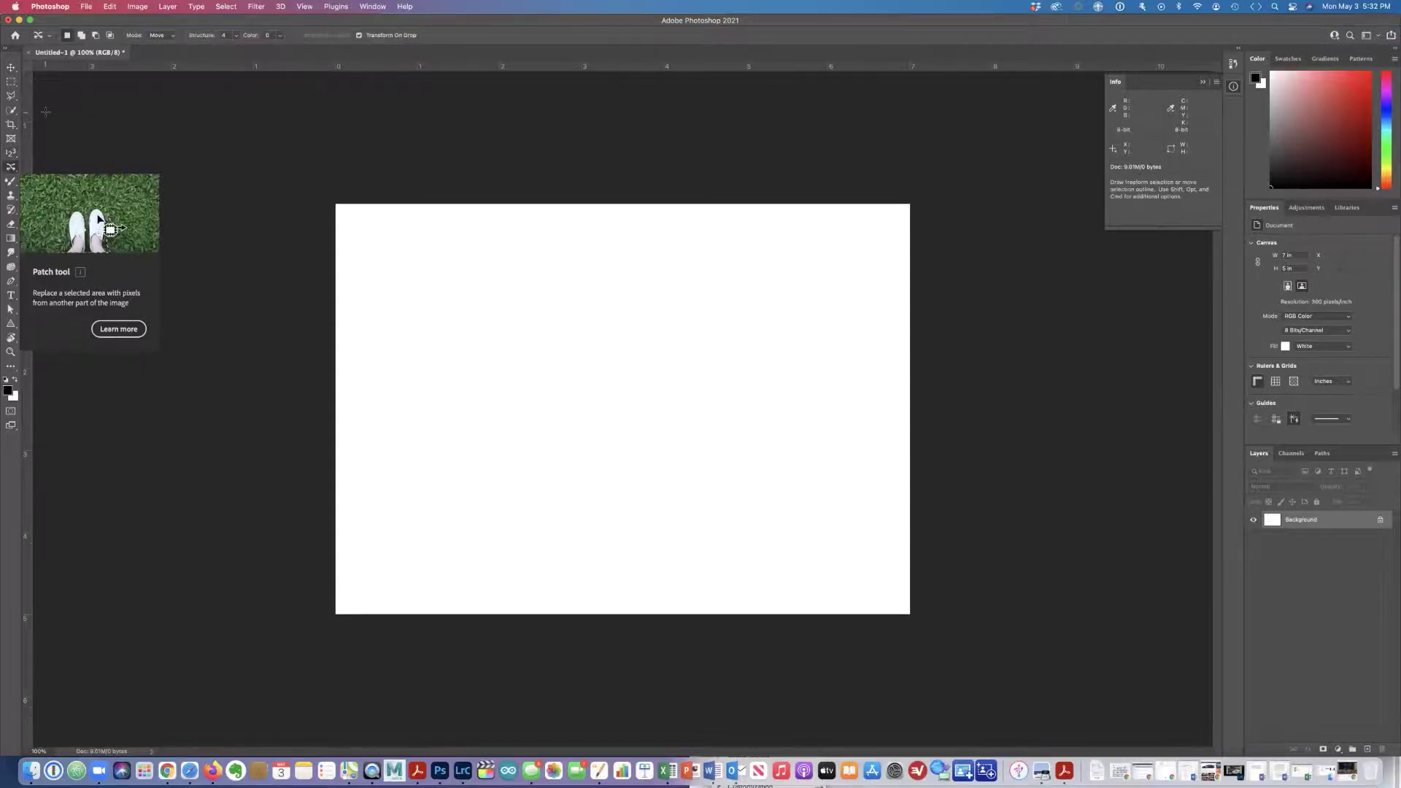
pyautogui.hotkey('shift', 'j')
pyautogui.hotkey('shift', 'j')
pyautogui.hotkey('shift', 'j')
pyautogui.hotkey('shift', 'j')
pyautogui.hotkey('shift', 'j')
pyautogui.hotkey('shift', 'j')
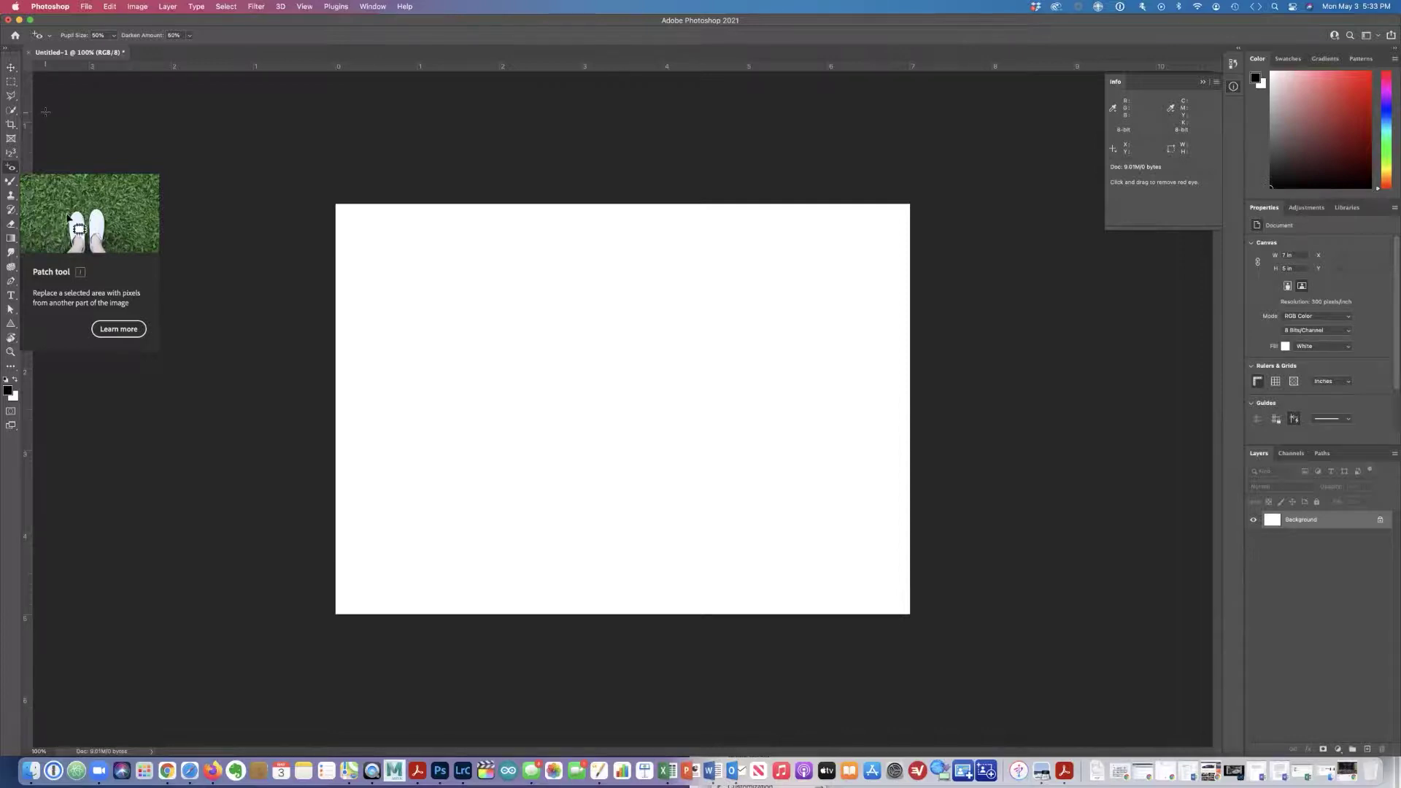
# - Cycle through the brush tool group, past the Brush tool, to the Mixer Brush tool
pyautogui.hotkey('shift', 'b')
pyautogui.hotkey('shift', 'b')
pyautogui.hotkey('shift', 'b')
pyautogui.hotkey('shift', 'b')
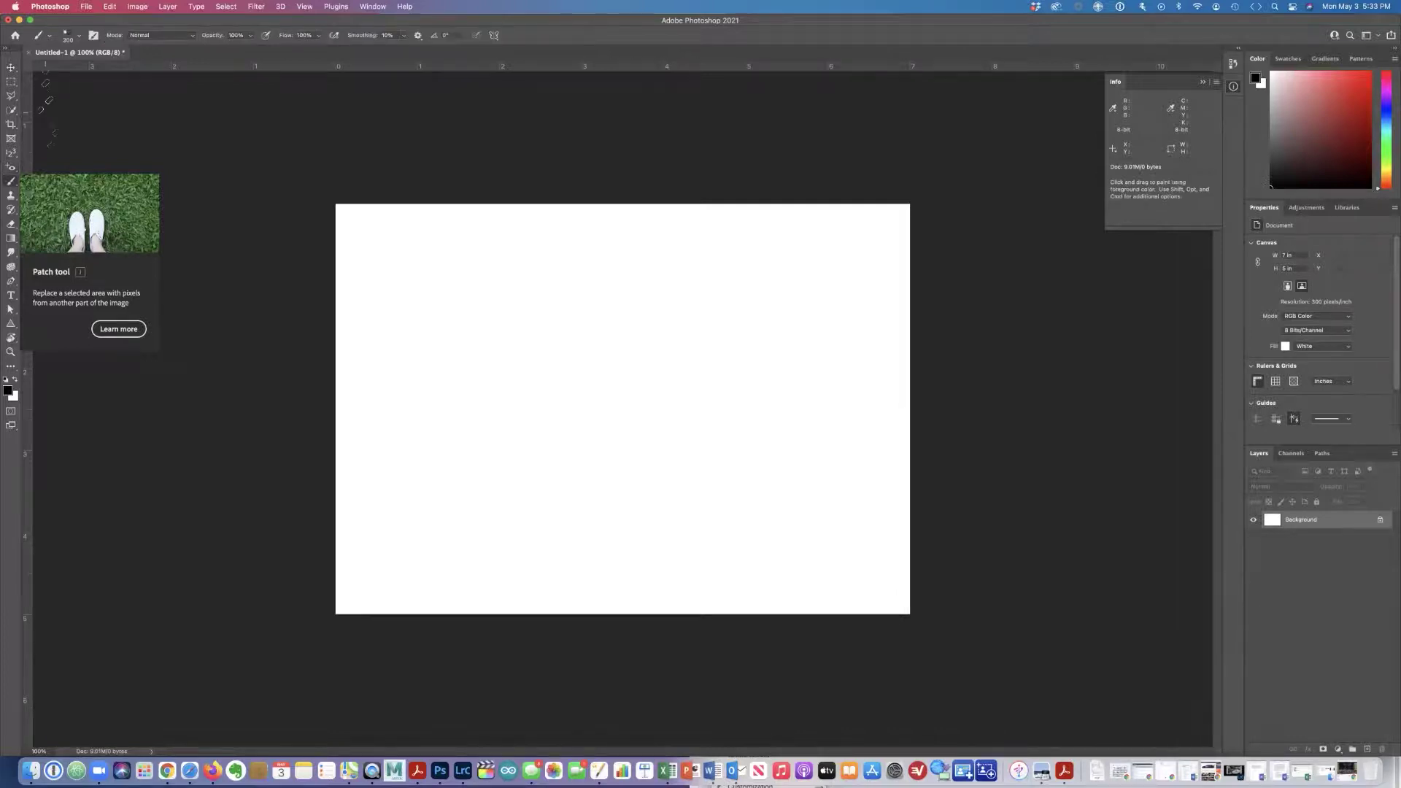
pyautogui.hotkey('shift', 'b')
pyautogui.hotkey('shift', 'b')
pyautogui.hotkey('shift', 'b')
pyautogui.hotkey('shift', 'b')
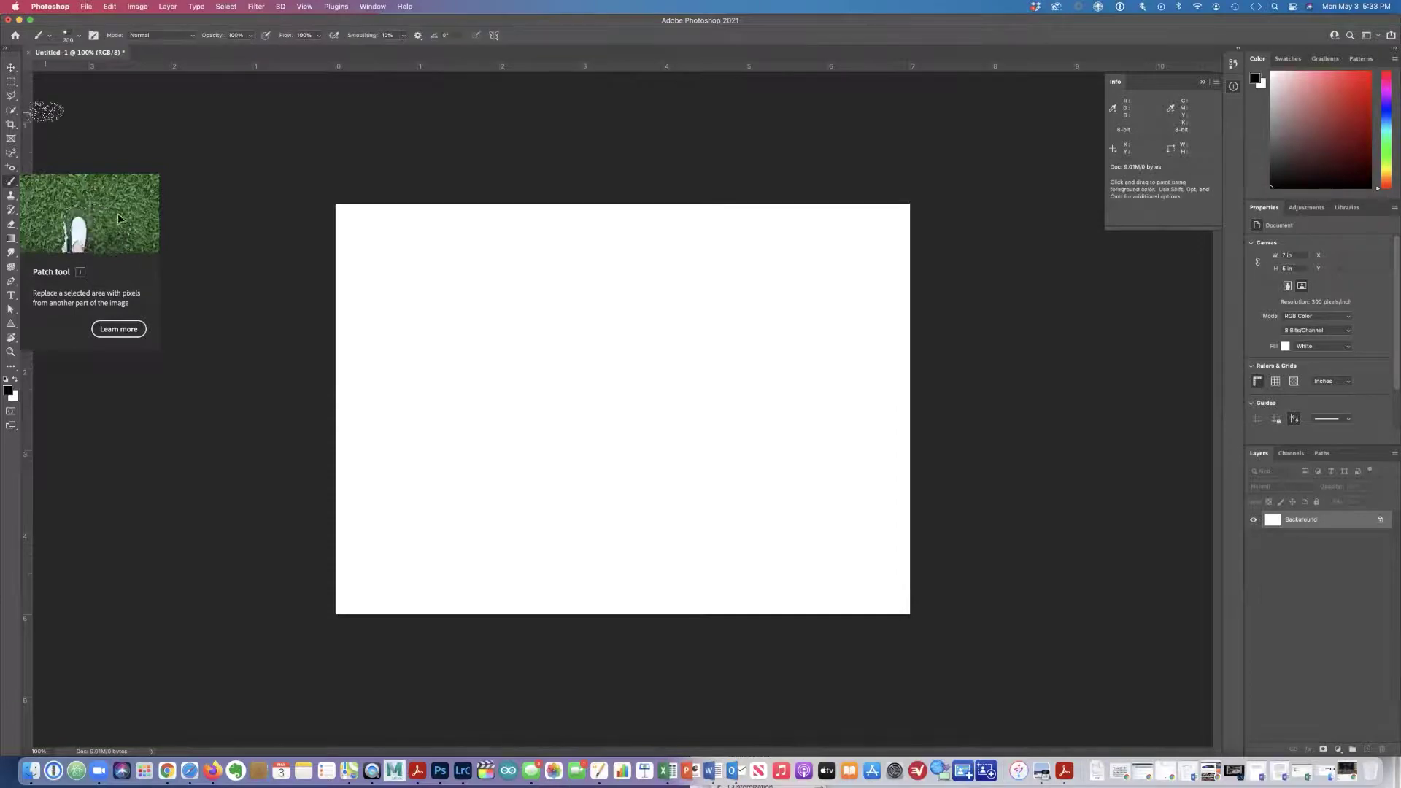
pyautogui.hotkey('shift', 'b')
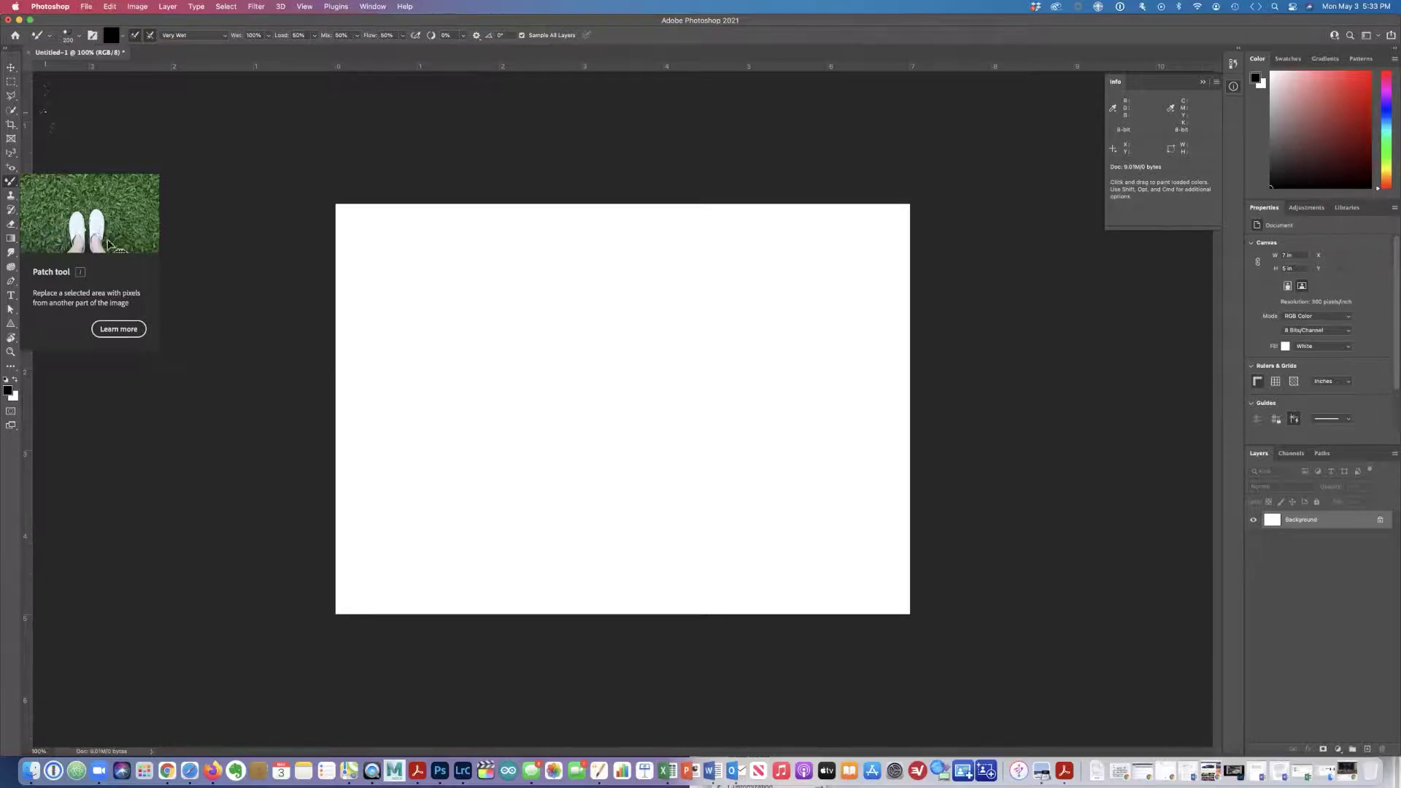
# - Activate the Clone Stamp tool, and cycle through the history brush group from the Art History Brush to the History Brush tool
pyautogui.press('s')
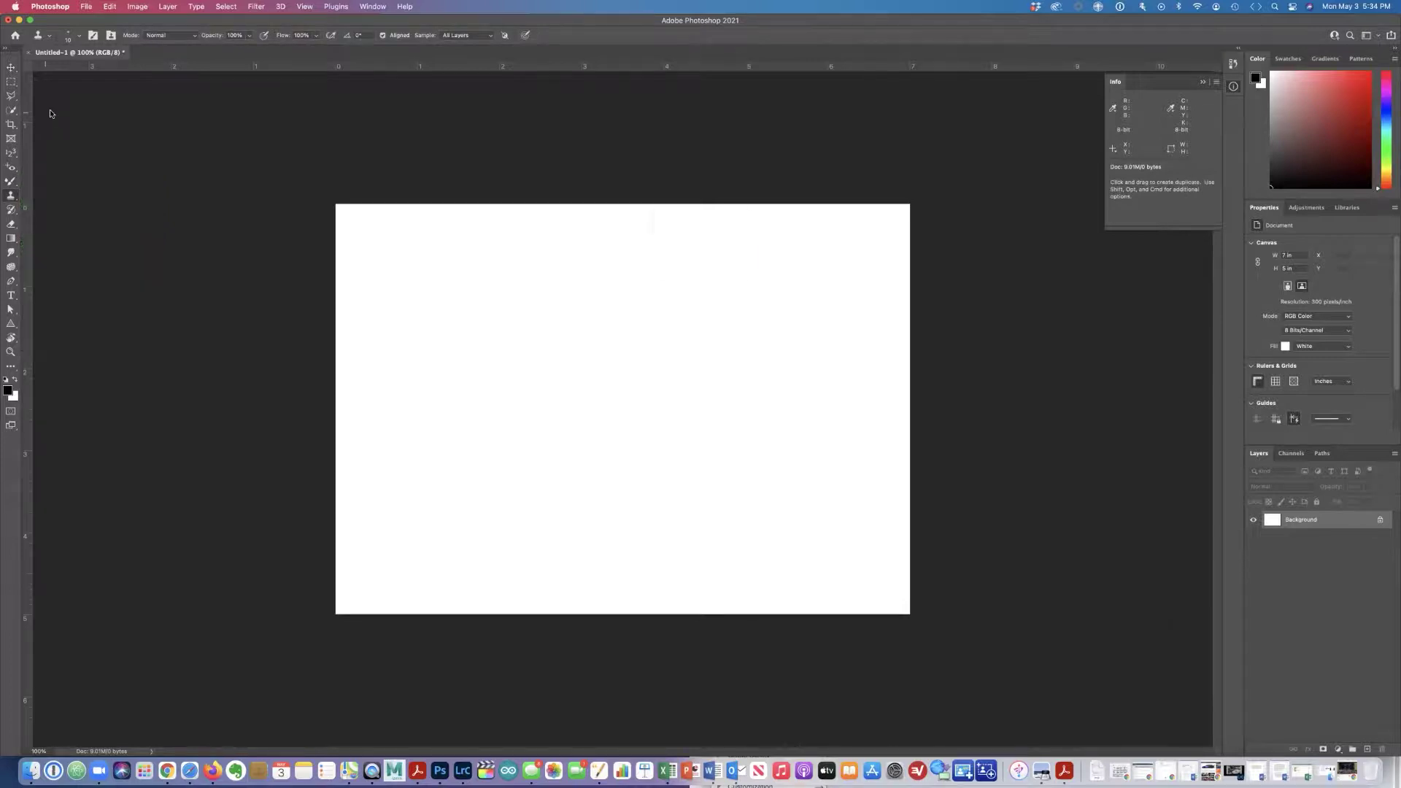
pyautogui.click(672, 315)
pyautogui.click(674, 279)
pyautogui.press('y')
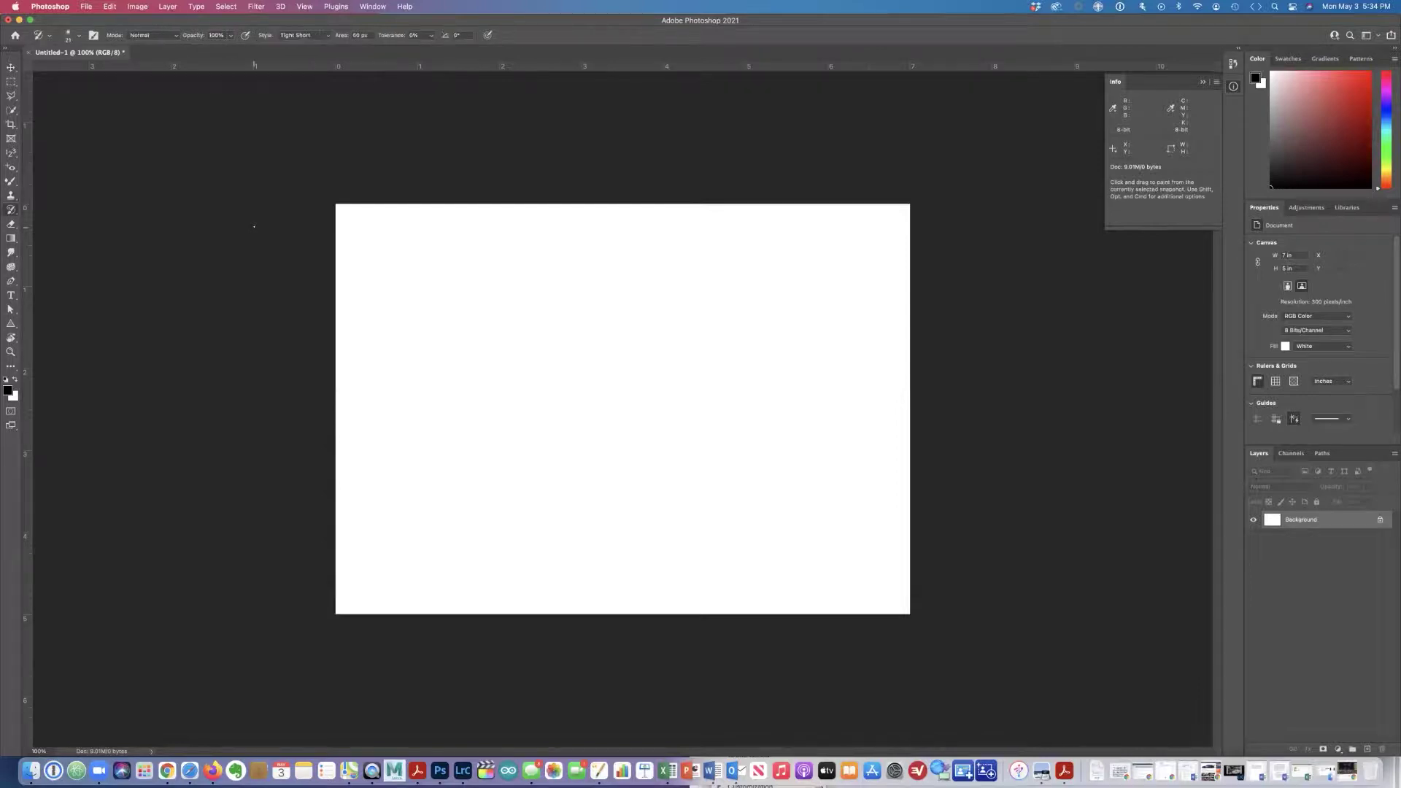
pyautogui.hotkey('shift', 'y')
pyautogui.hotkey('shift', 'y')
pyautogui.hotkey('shift', 'y')
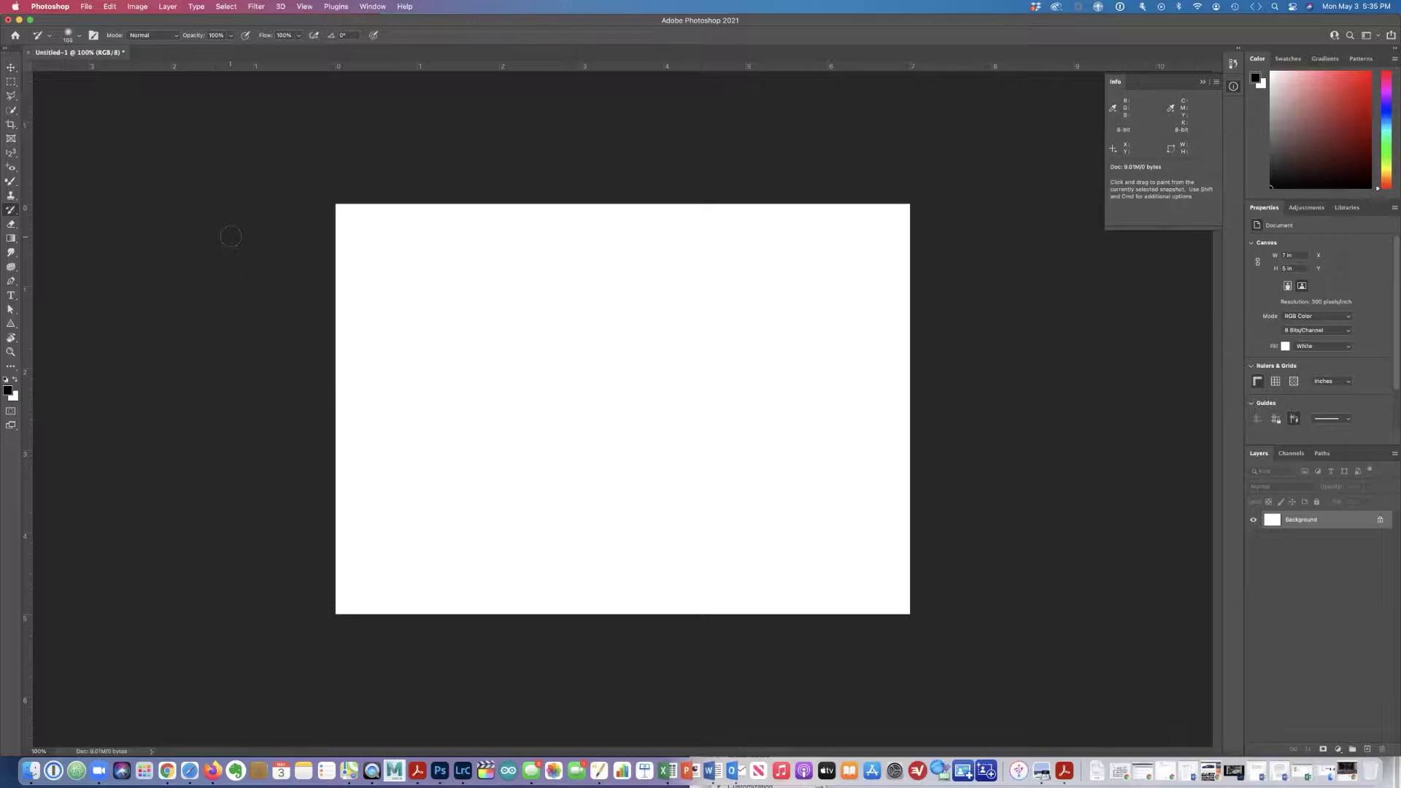
# - Cycle through the eraser tool group and return to the standard Eraser tool
pyautogui.press('e')
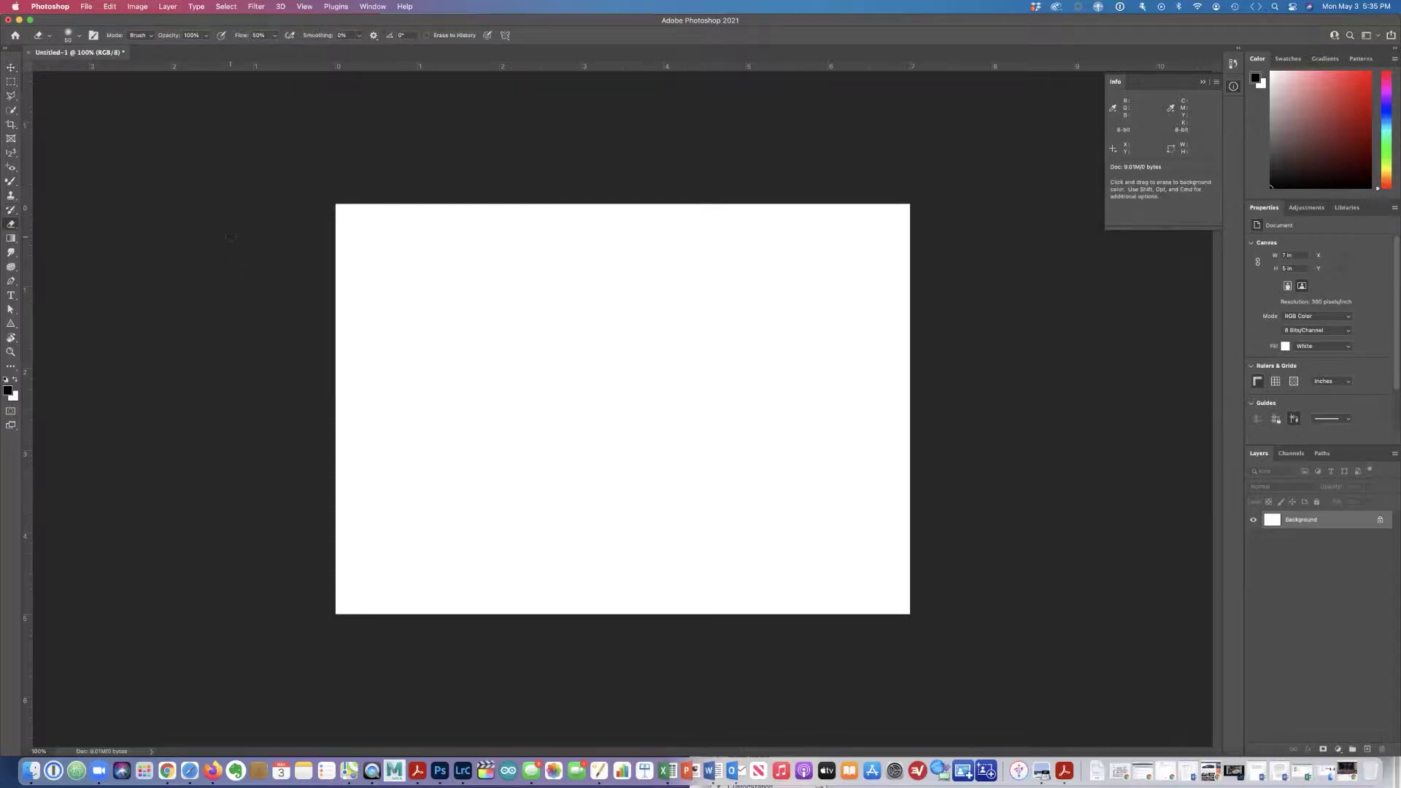
pyautogui.hotkey('shift', 'e')
pyautogui.hotkey('shift', 'e')
pyautogui.hotkey('shift', 'e')
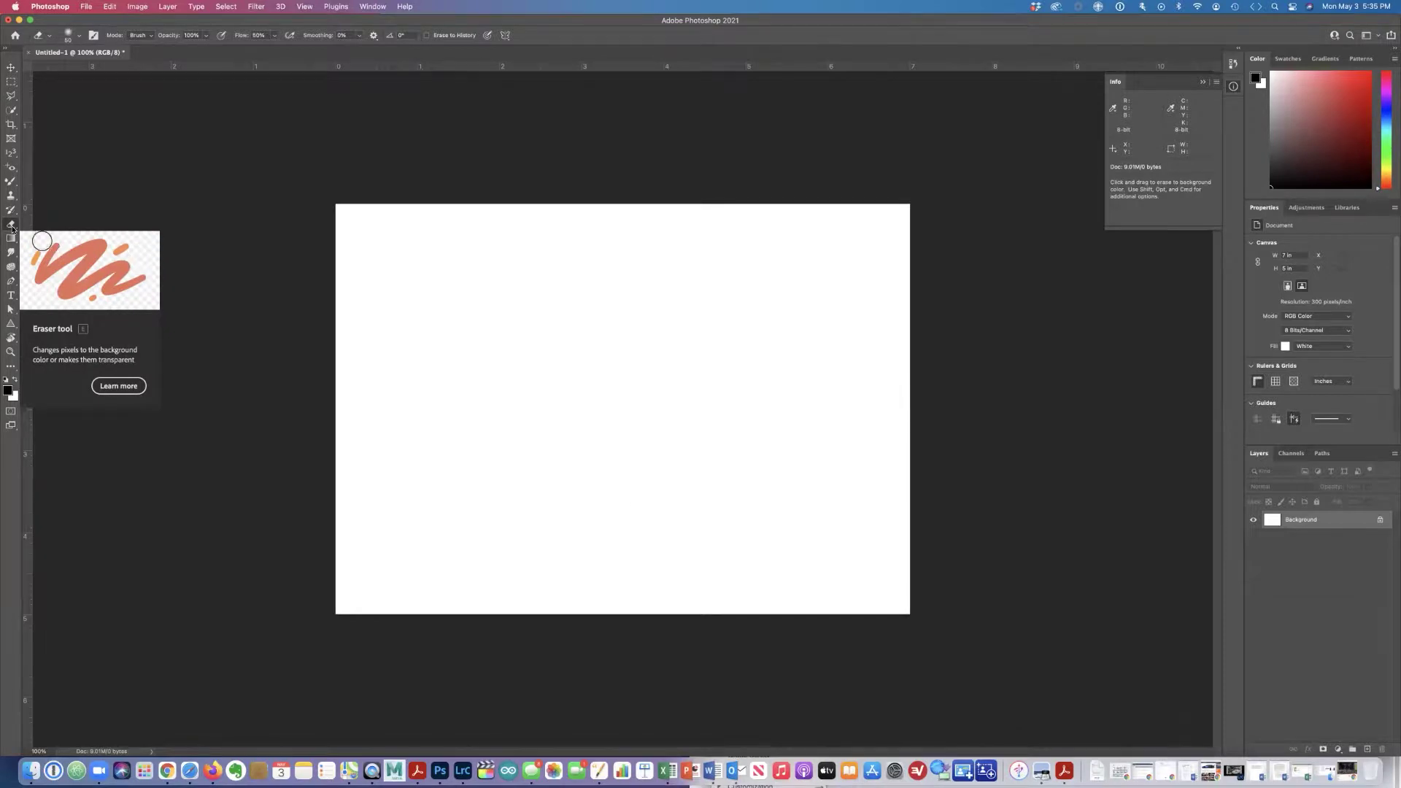
# - Unlock the Background layer and erase a freehand zigzag from the upper middle to the lower right of the canvas
pyautogui.click(1380, 519)
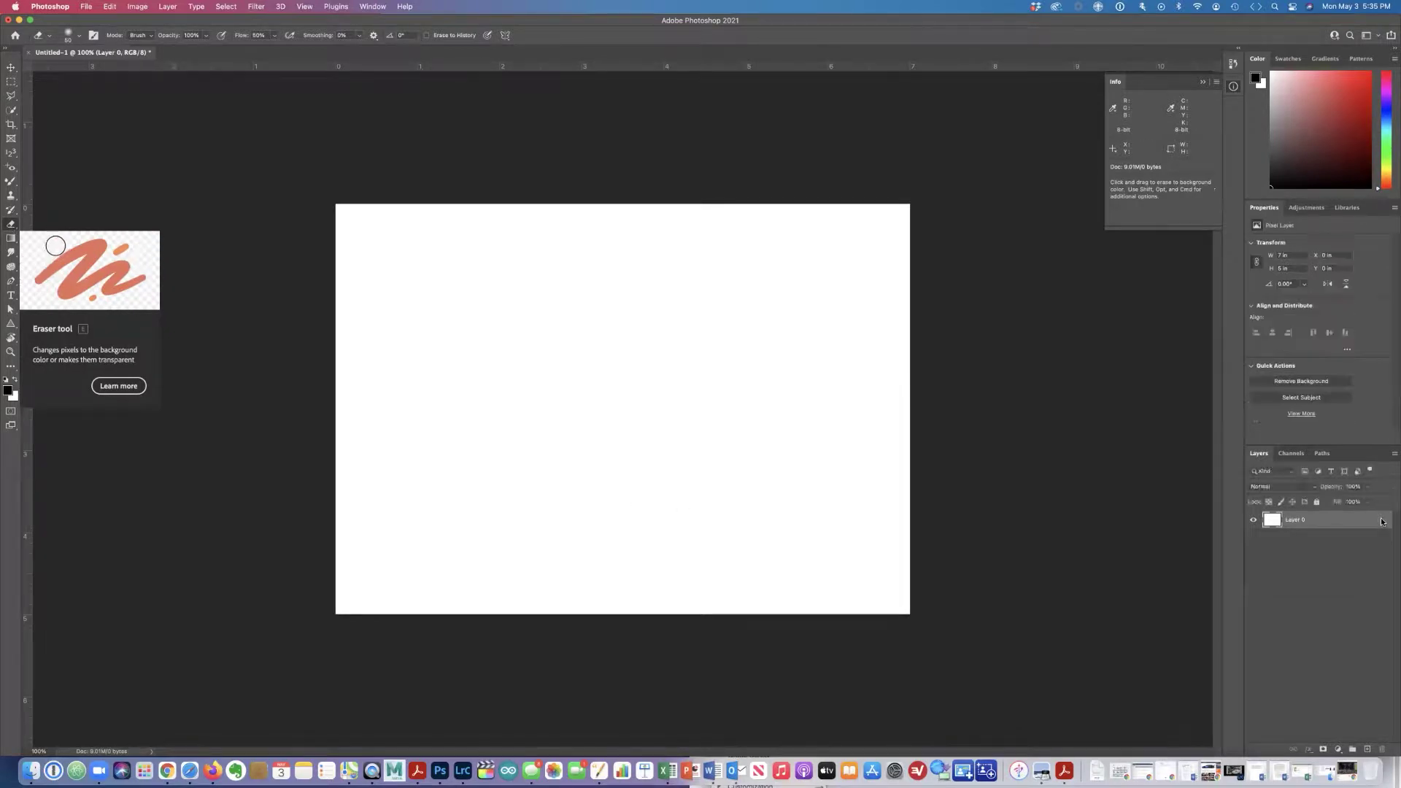
pyautogui.doubleClick(1381, 523)
pyautogui.press('Return')
pyautogui.press('e')
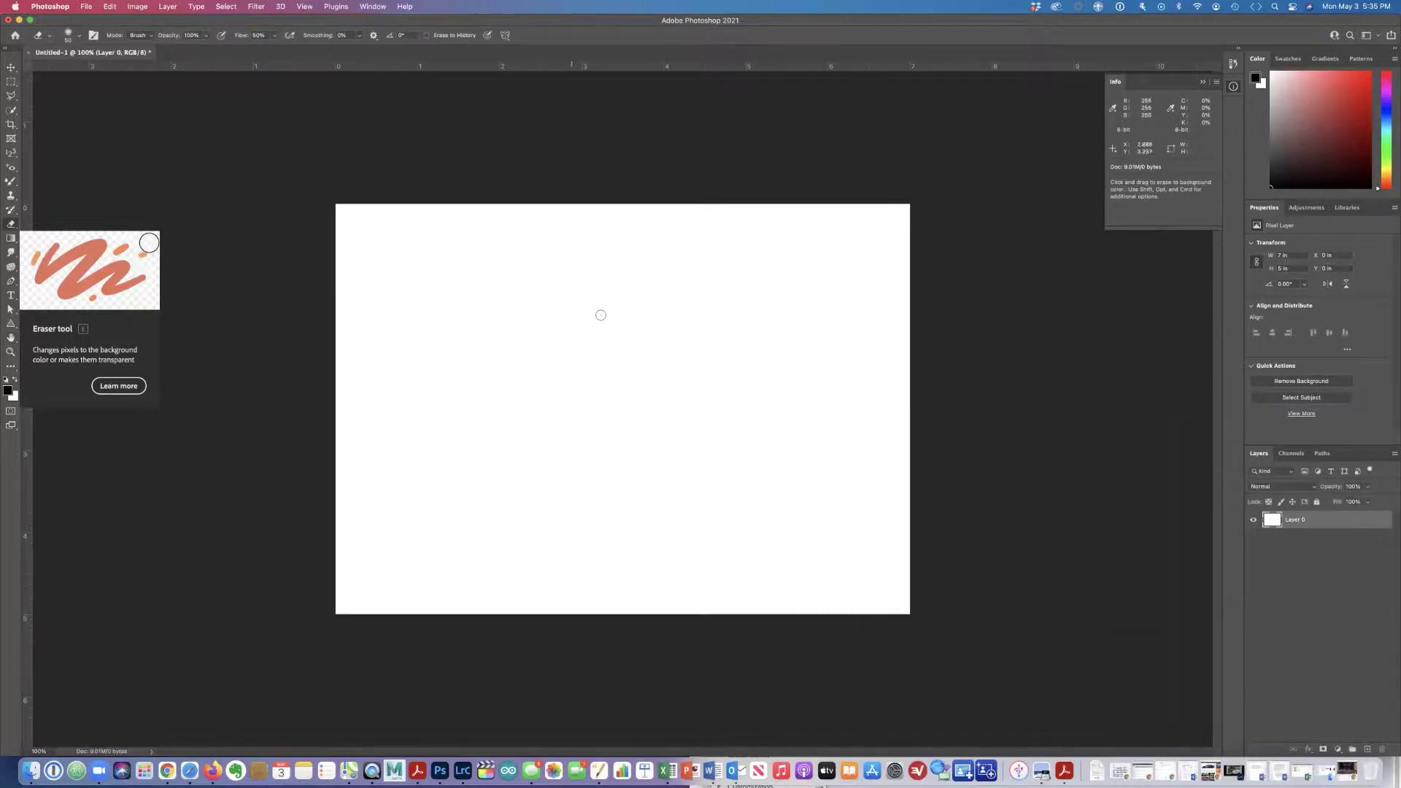
pyautogui.moveTo(593, 319)
pyautogui.mouseDown()
pyautogui.moveTo(653, 345)
pyautogui.moveTo(666, 405)
pyautogui.moveTo(786, 480)
pyautogui.moveTo(678, 552)
pyautogui.mouseUp()
pyautogui.moveTo(778, 572); pyautogui.dragTo(823, 595)
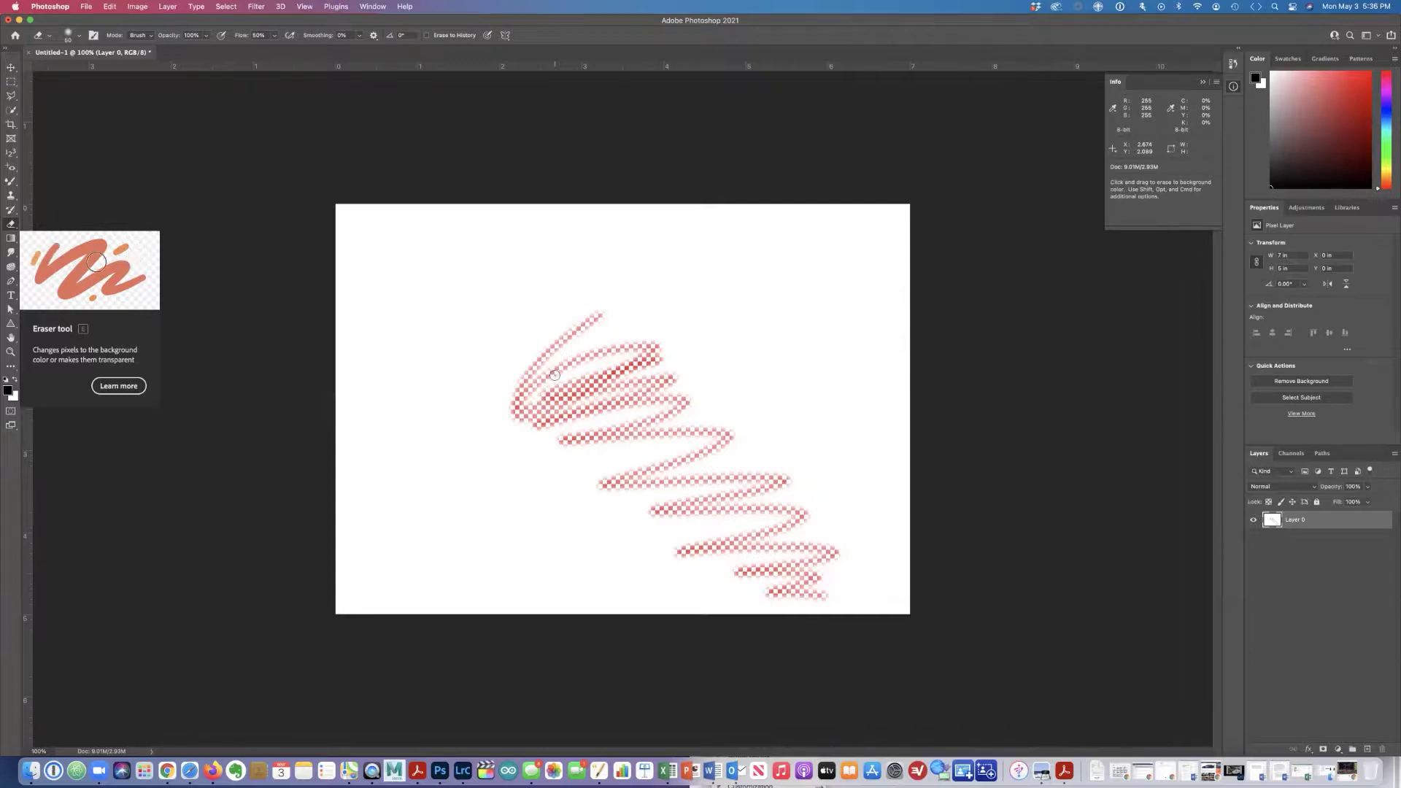
# - Cycle through the gradient and fill tool group and return to the Gradient tool
pyautogui.press('g')
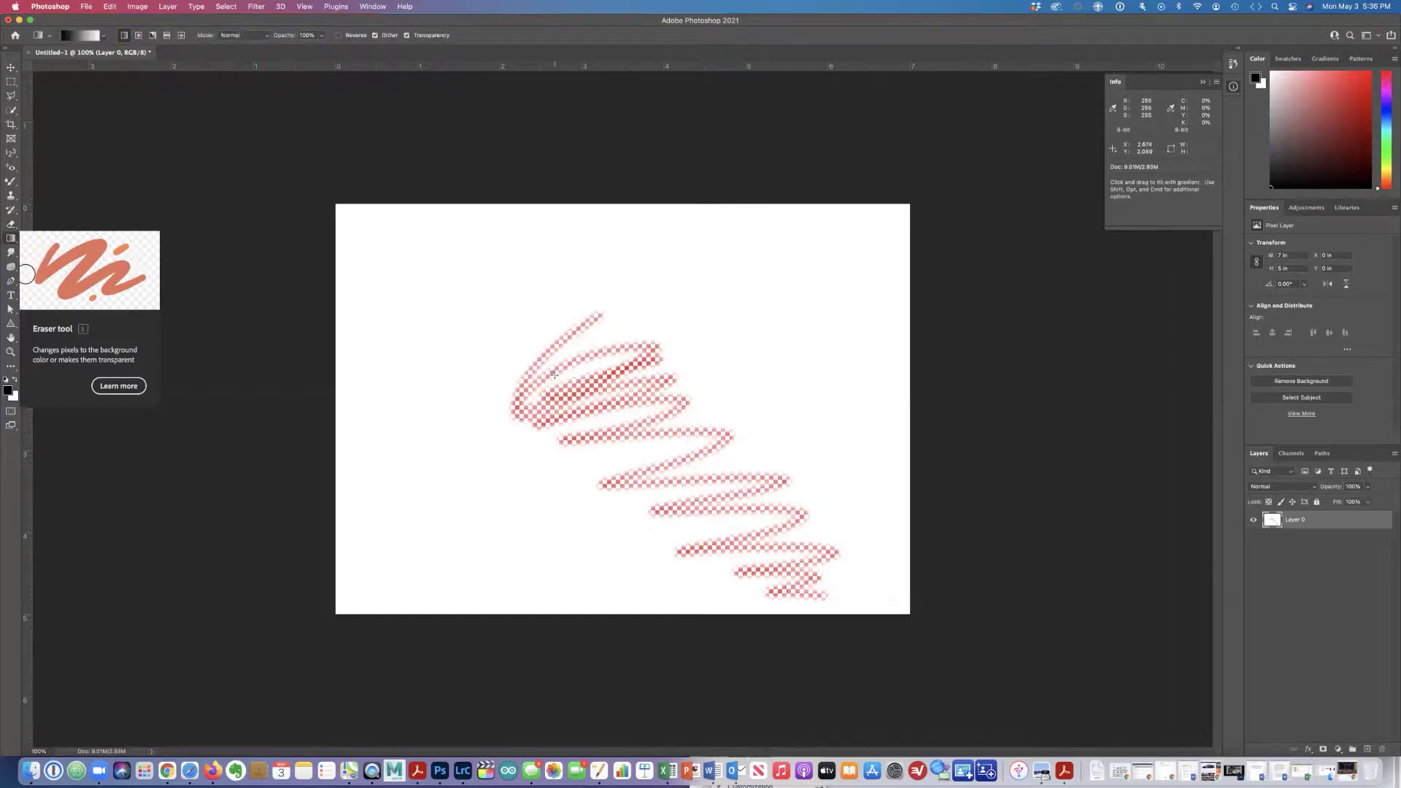
pyautogui.hotkey('shift', 'g')
pyautogui.hotkey('shift', 'g')
pyautogui.hotkey('shift', 'g')
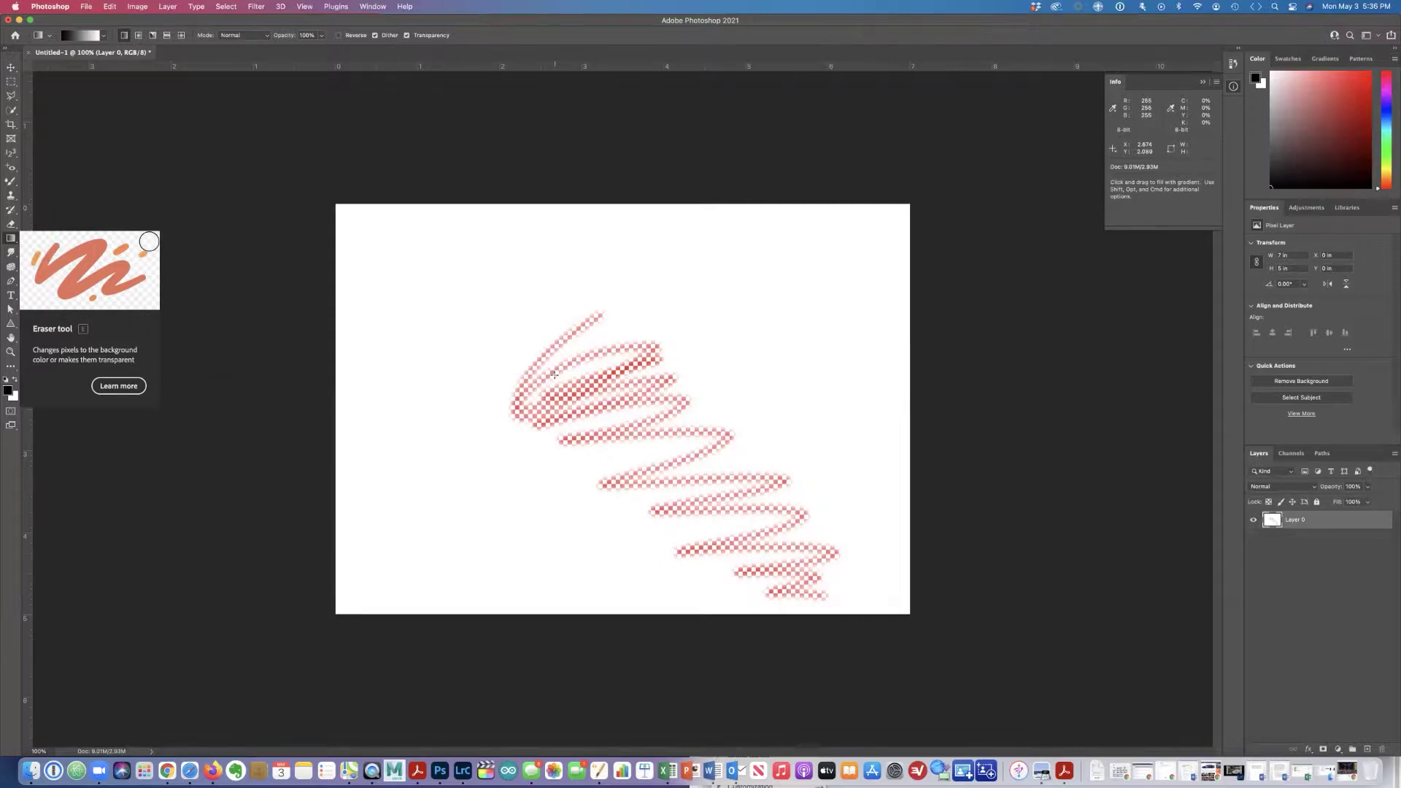
# - Activate the Smudge tool, followed by the Sponge tool, and show the tools grouped with each
pyautogui.click(11, 252)
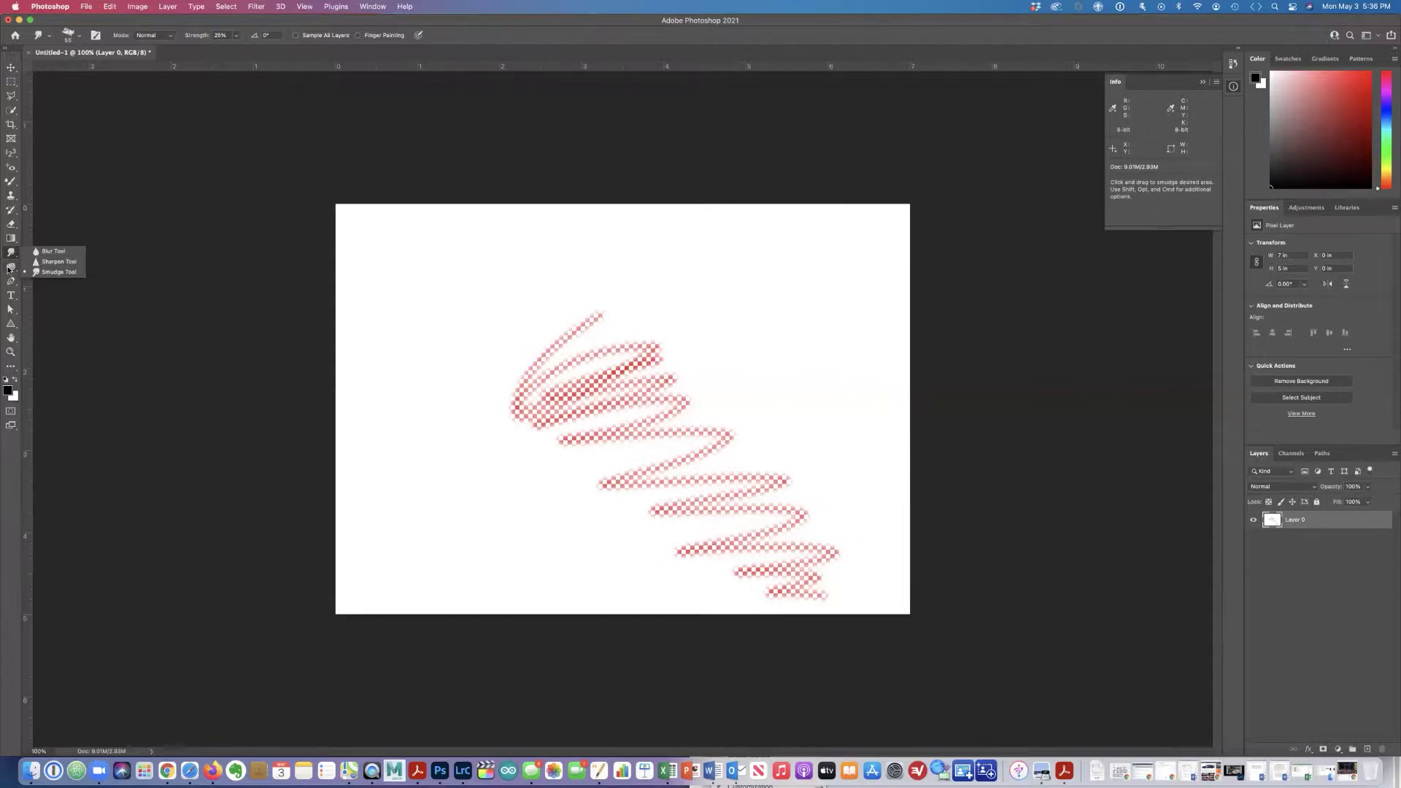
pyautogui.click(10, 269)
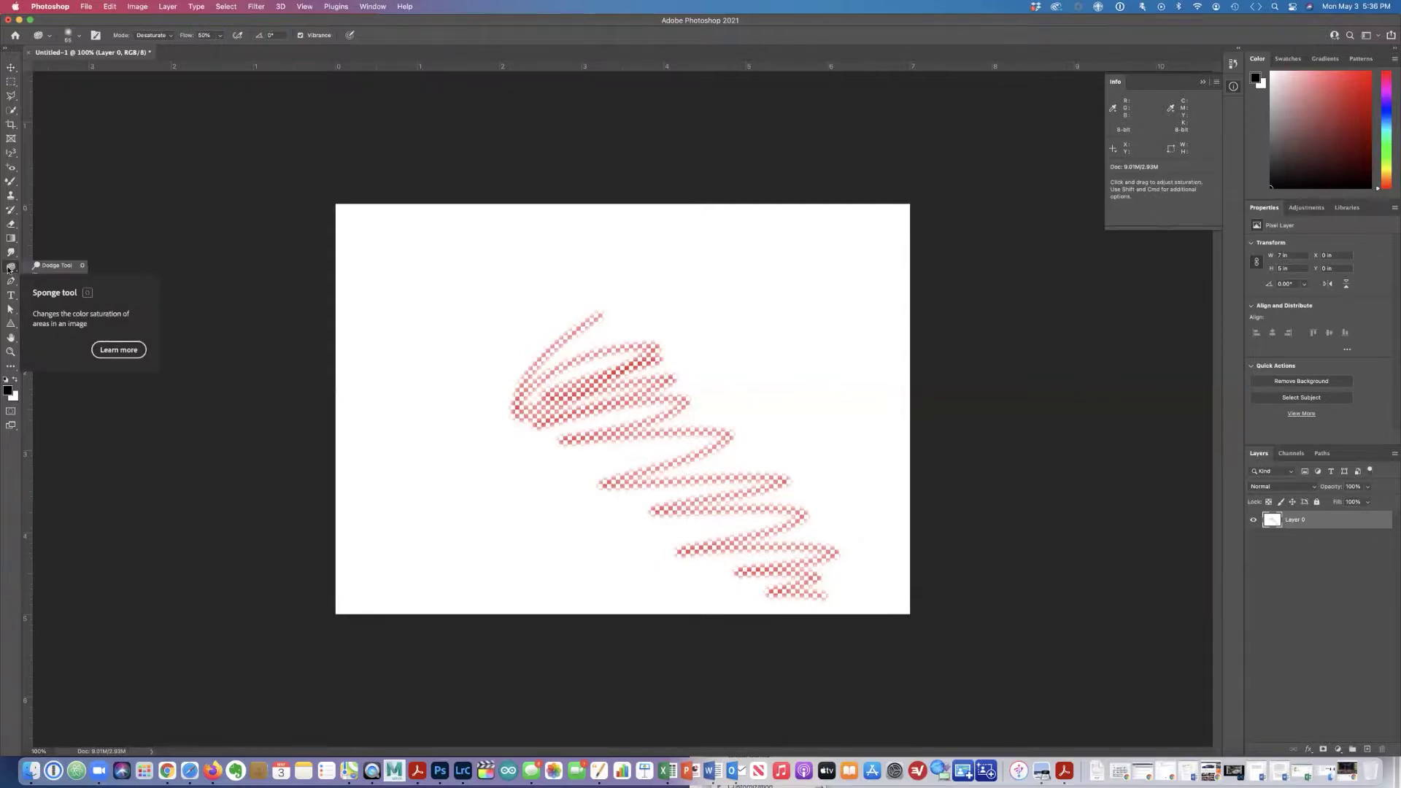
pyautogui.click(9, 268)
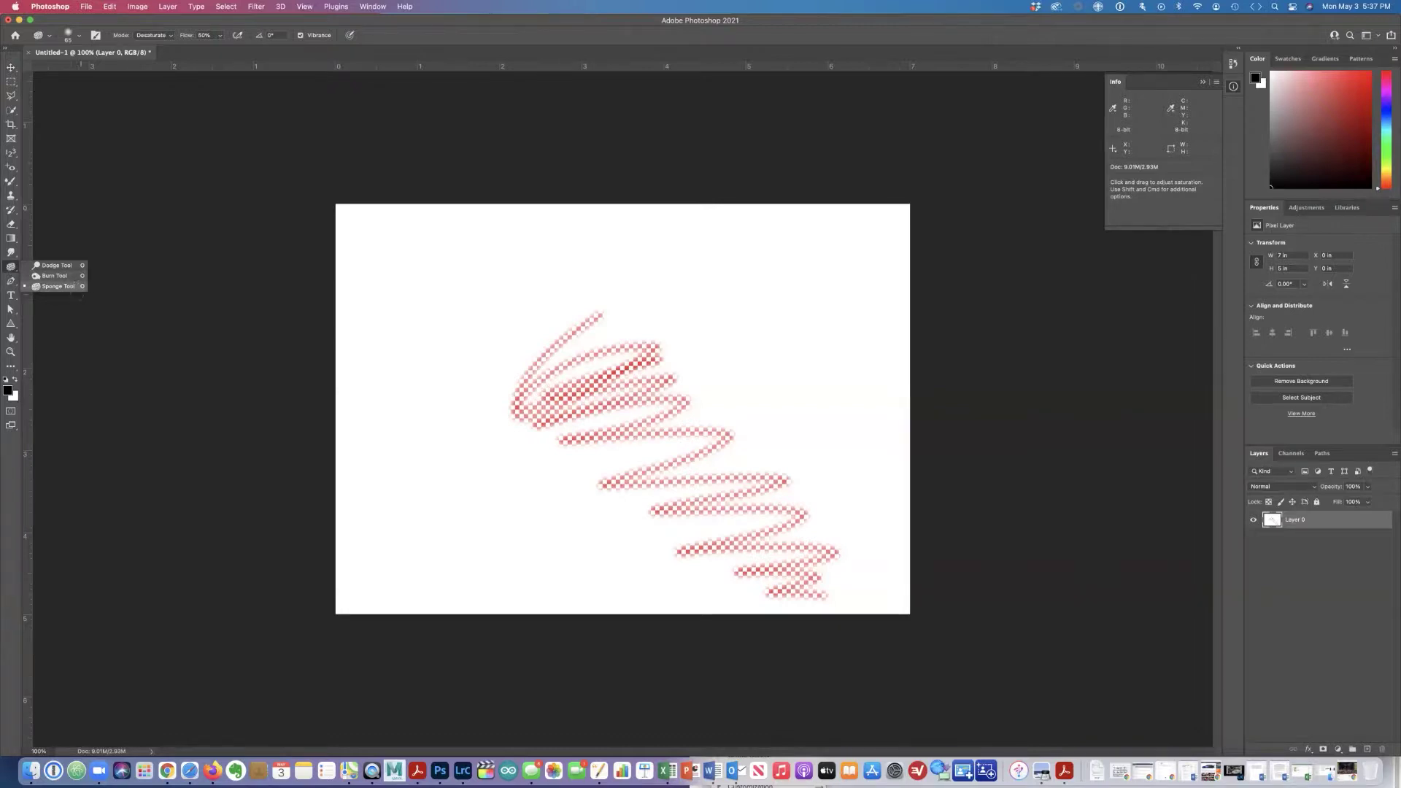
pyautogui.click(149, 300)
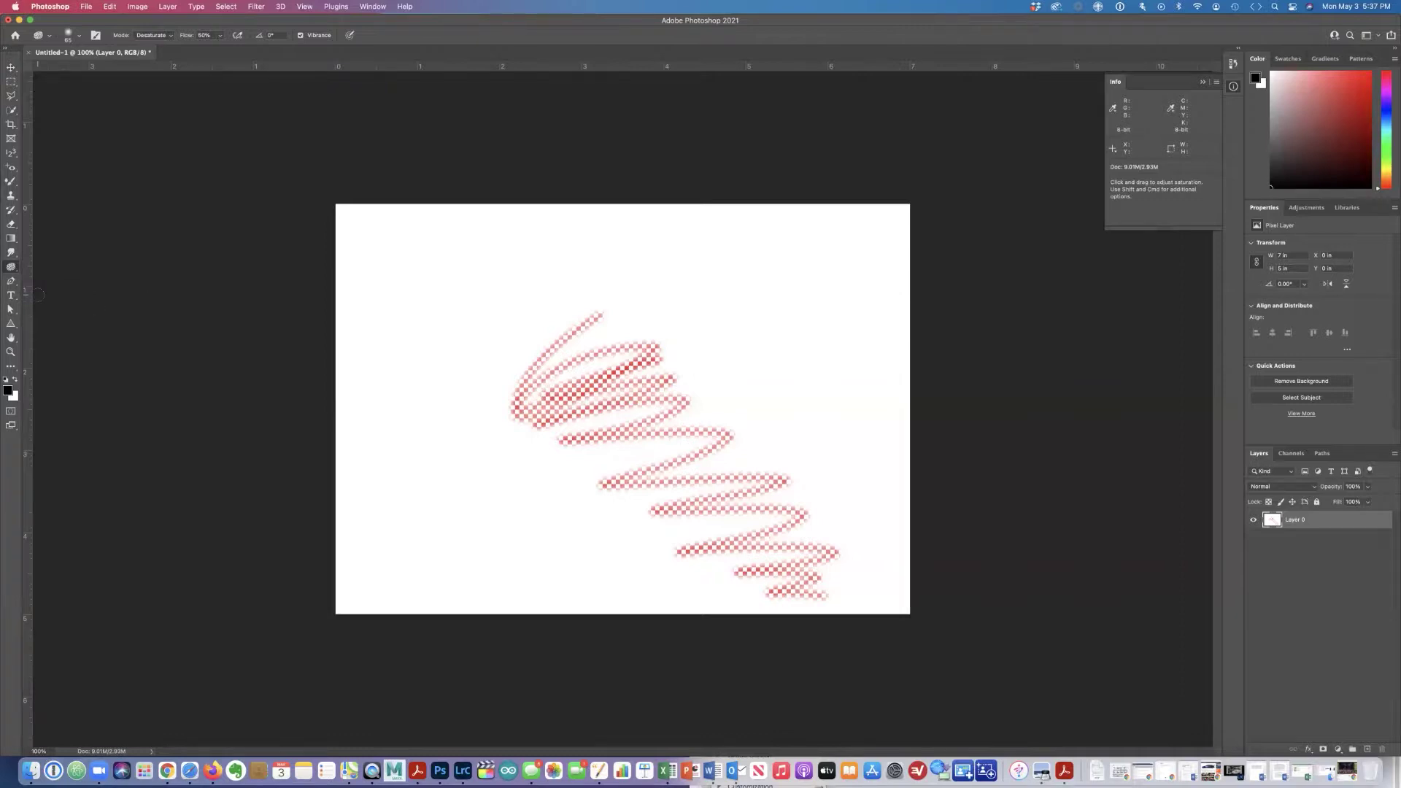
# - Draw a closed oval path with three curved anchor points, about 3.9 by 3.6 in, in the canvas's upper left using the Pen tool
pyautogui.press('p')
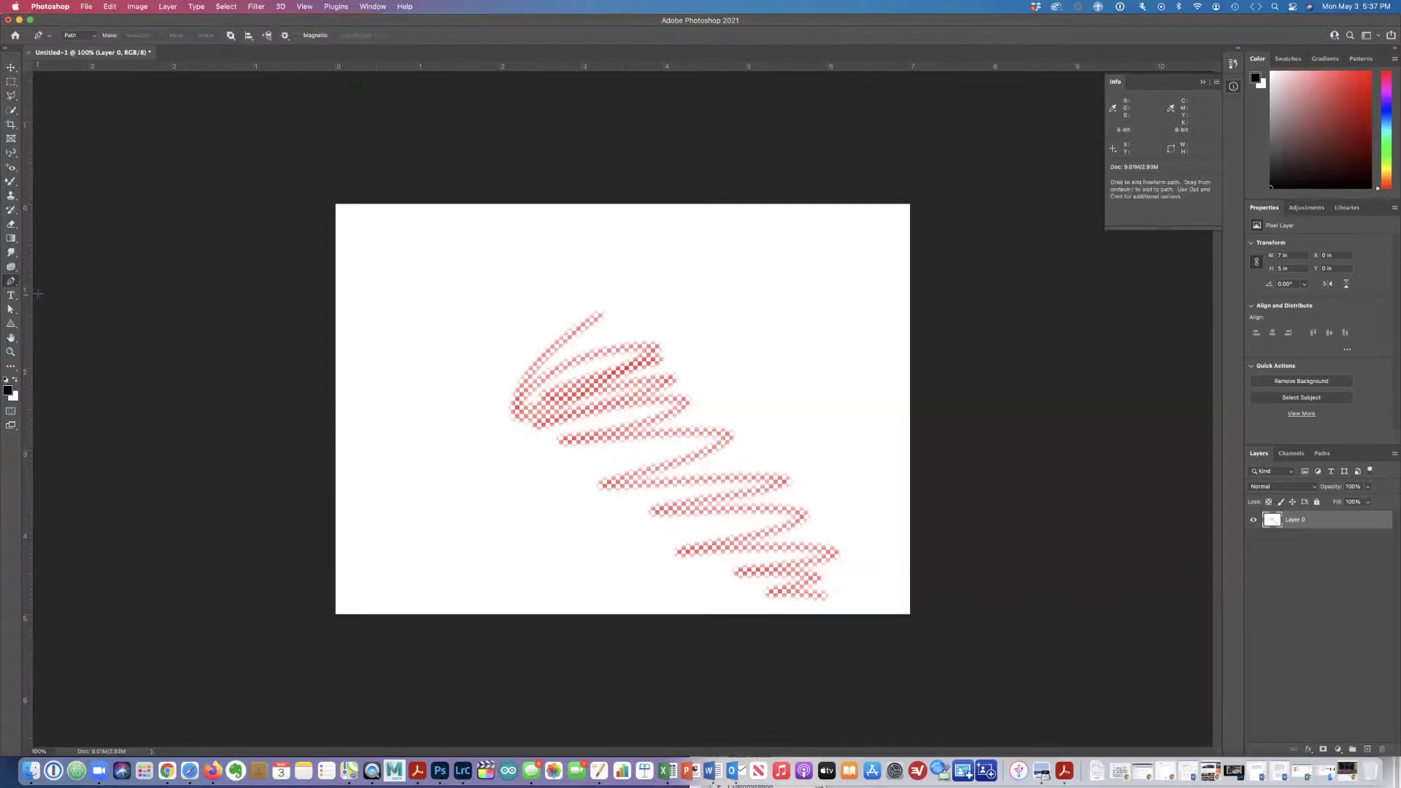
pyautogui.hotkey('shift', 'p')
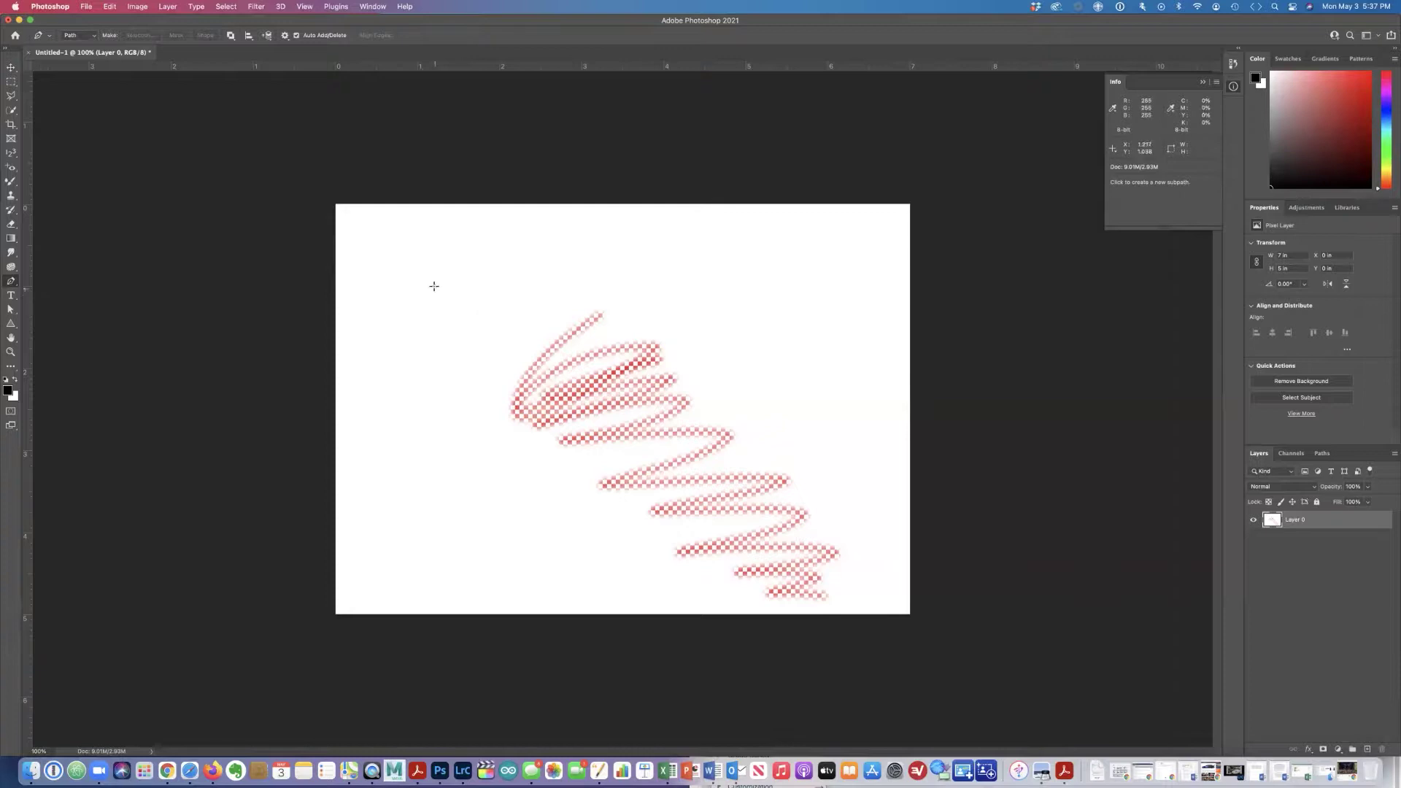
pyautogui.click(375, 322)
pyautogui.moveTo(593, 263); pyautogui.dragTo(782, 376)
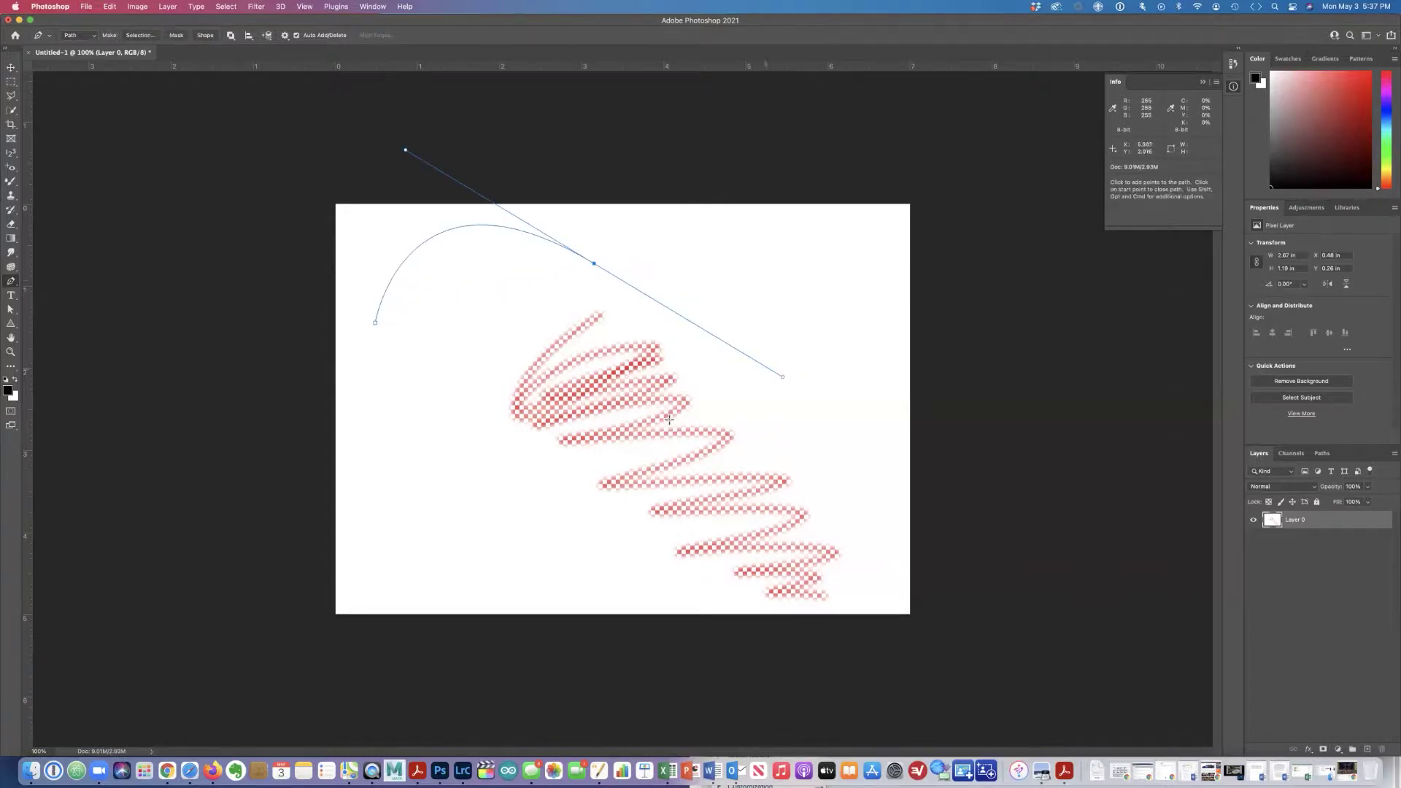
pyautogui.moveTo(559, 522); pyautogui.dragTo(451, 524)
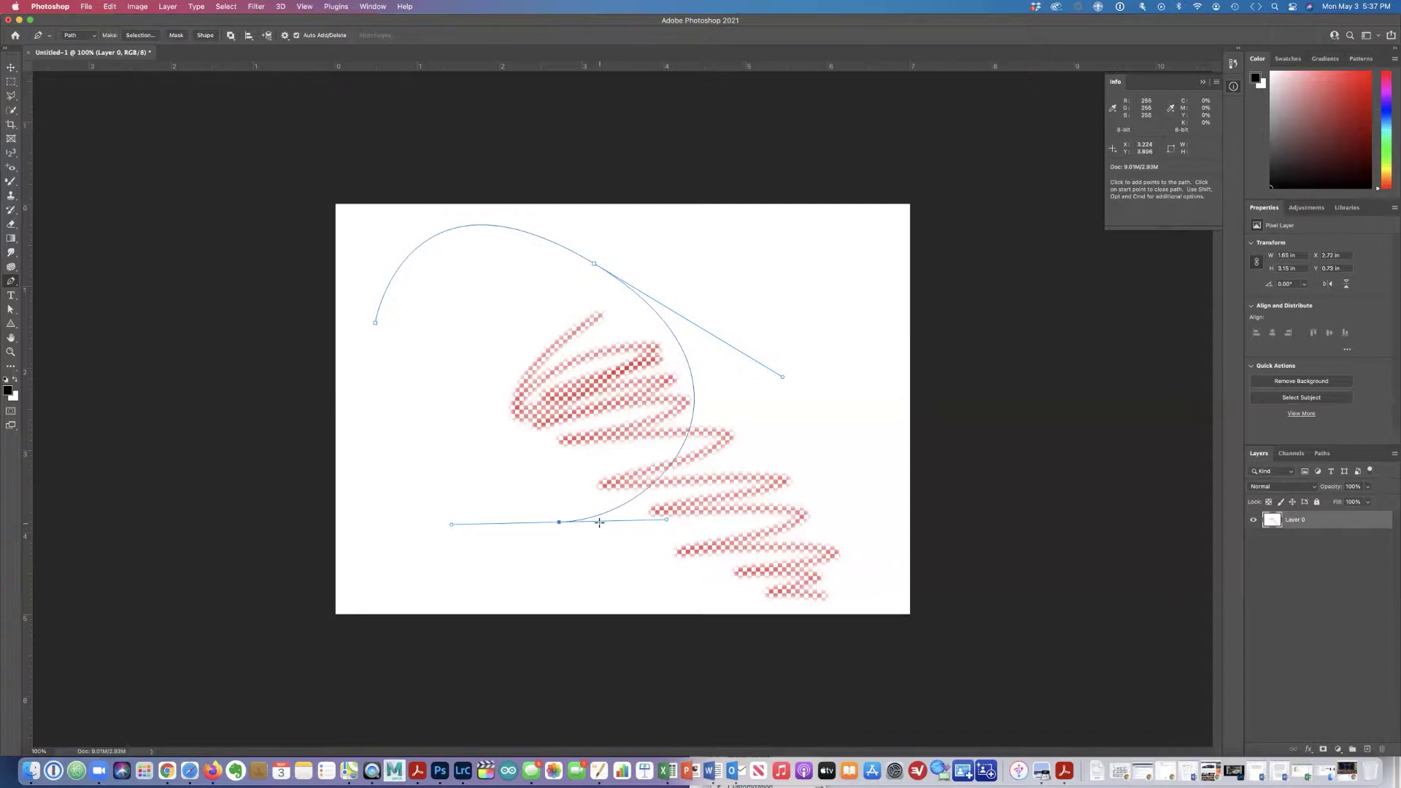
pyautogui.click(375, 324)
pyautogui.moveTo(375, 325); pyautogui.dragTo(388, 245)
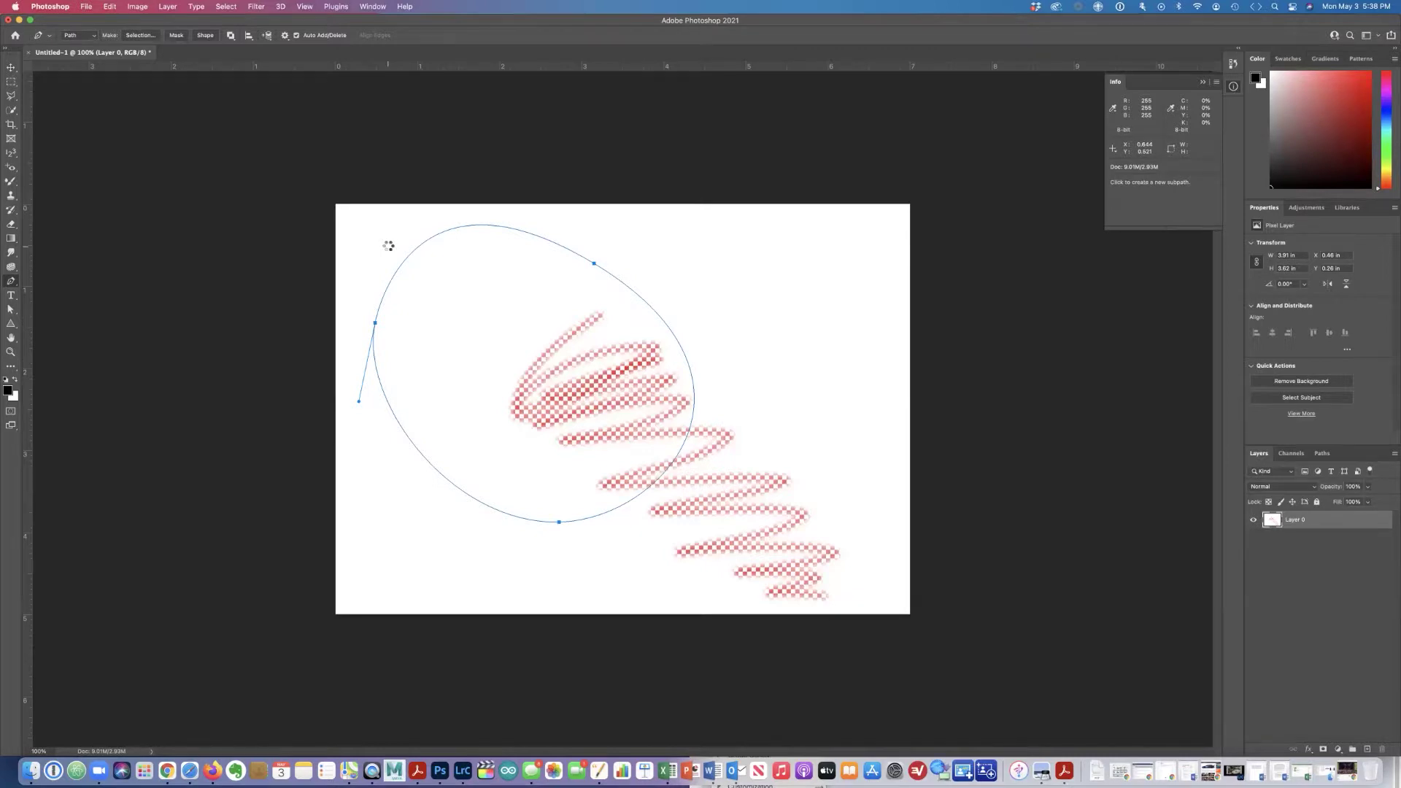
# - Add the placeholder text "Lorem Ipsum" near the canvas's upper right corner and set its size to 16 pt
pyautogui.press('t')
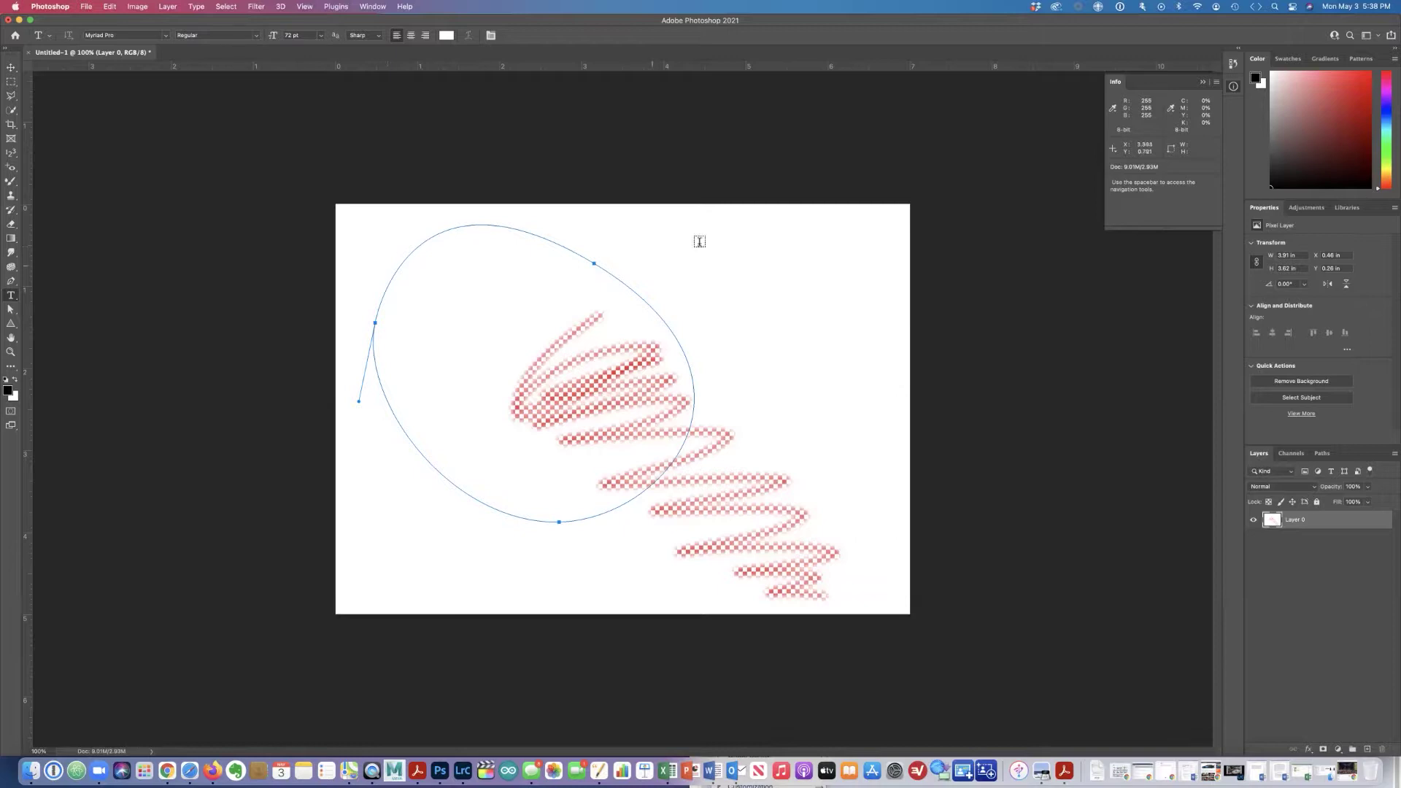
pyautogui.click(748, 261)
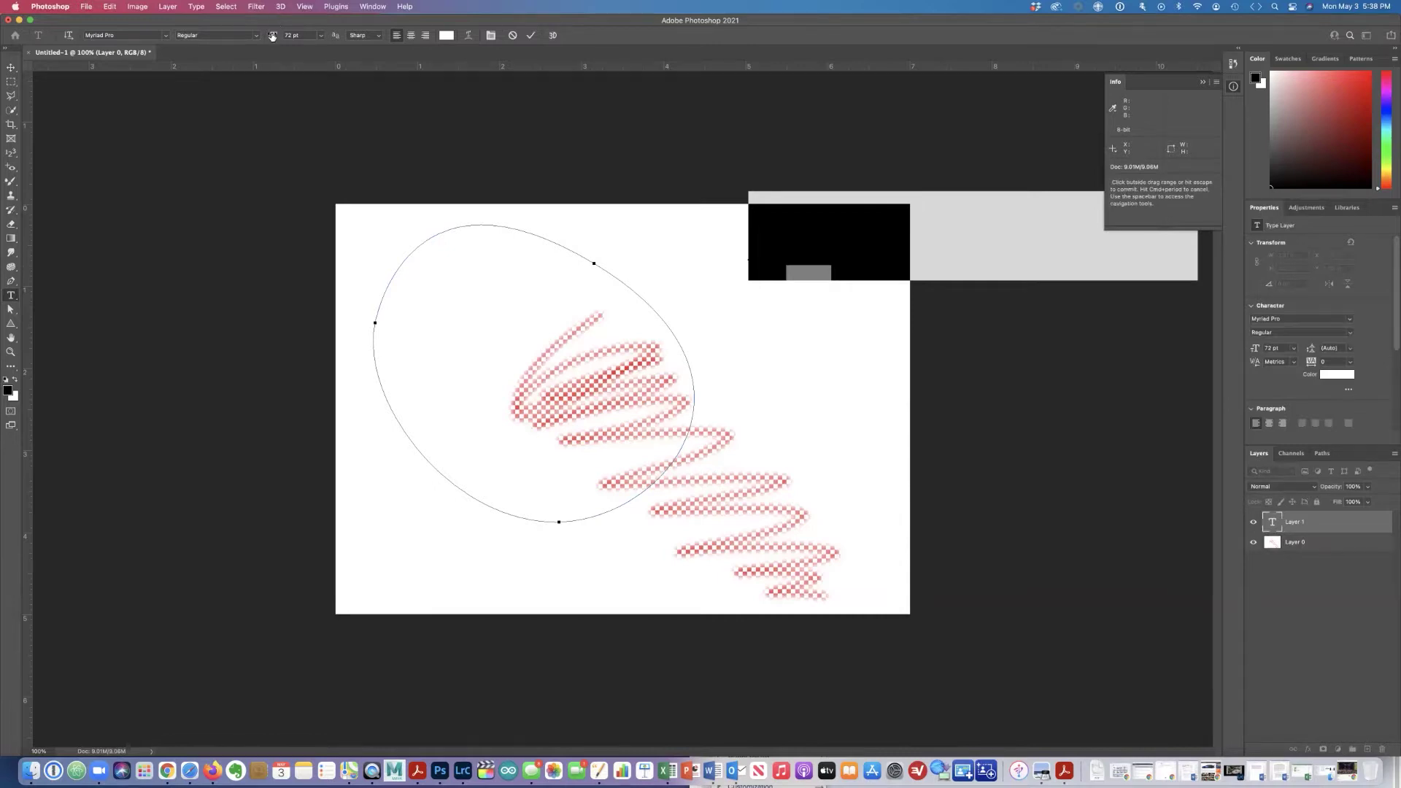
pyautogui.moveTo(272, 37); pyautogui.dragTo(247, 38)
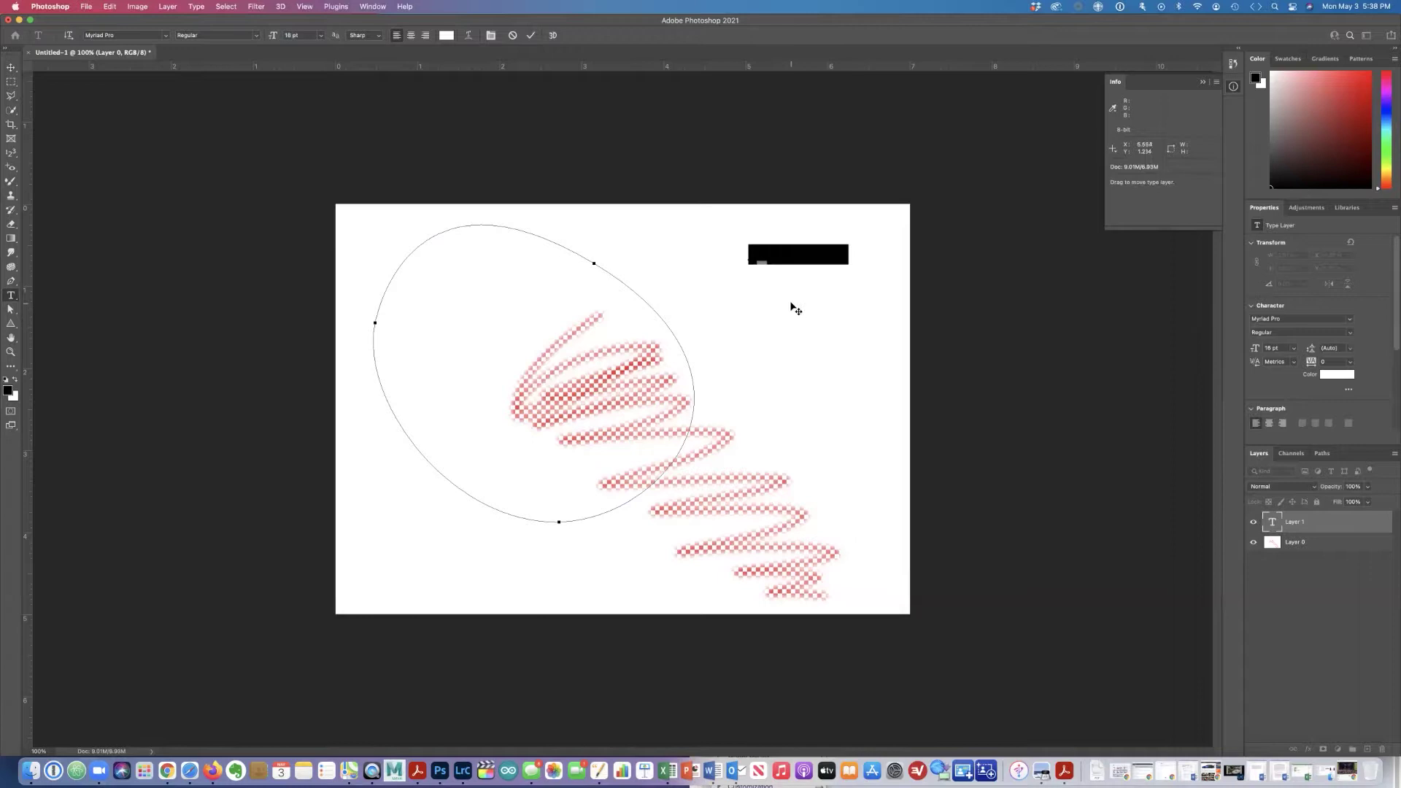
pyautogui.click(533, 38)
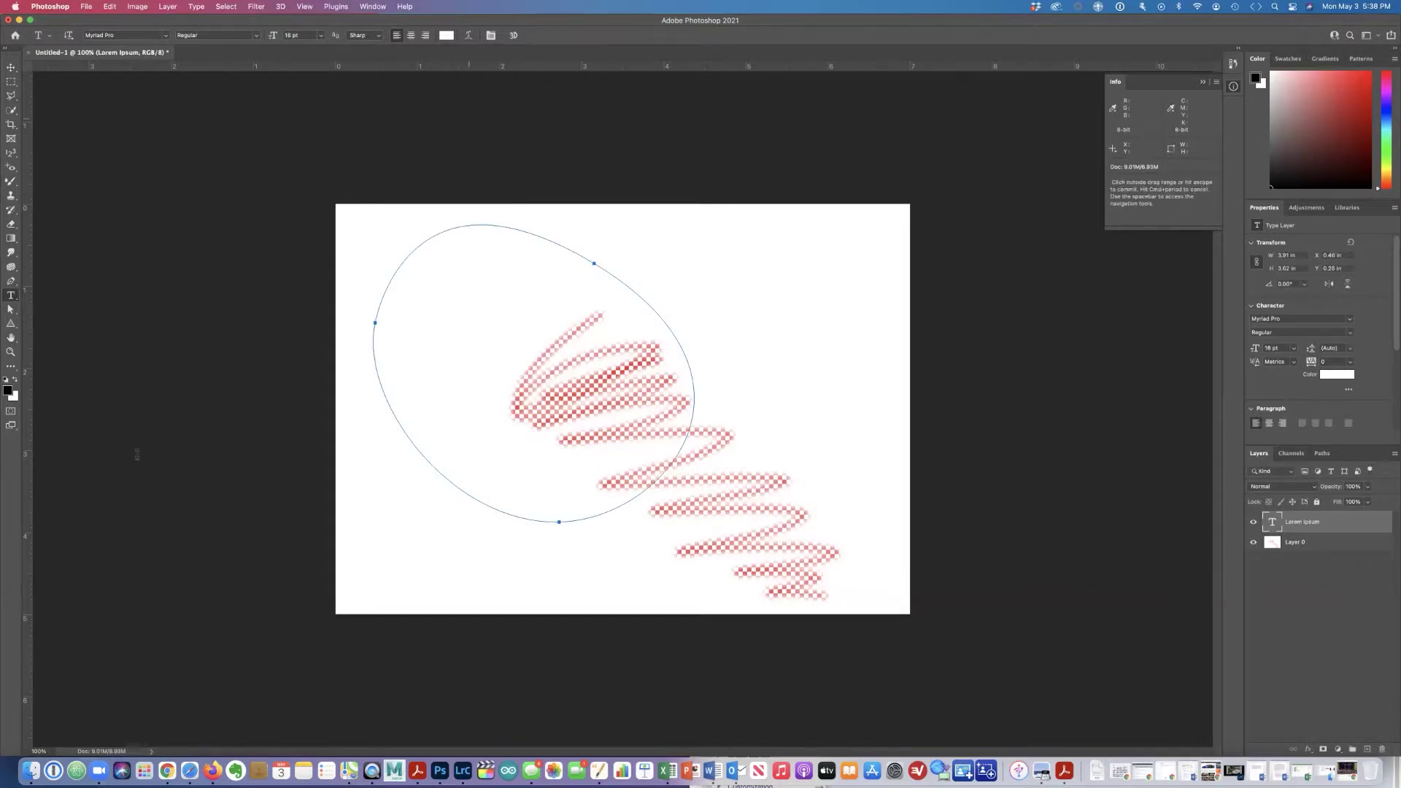
# - Set the color of the "Lorem Ipsum" text to black
pyautogui.click(447, 35)
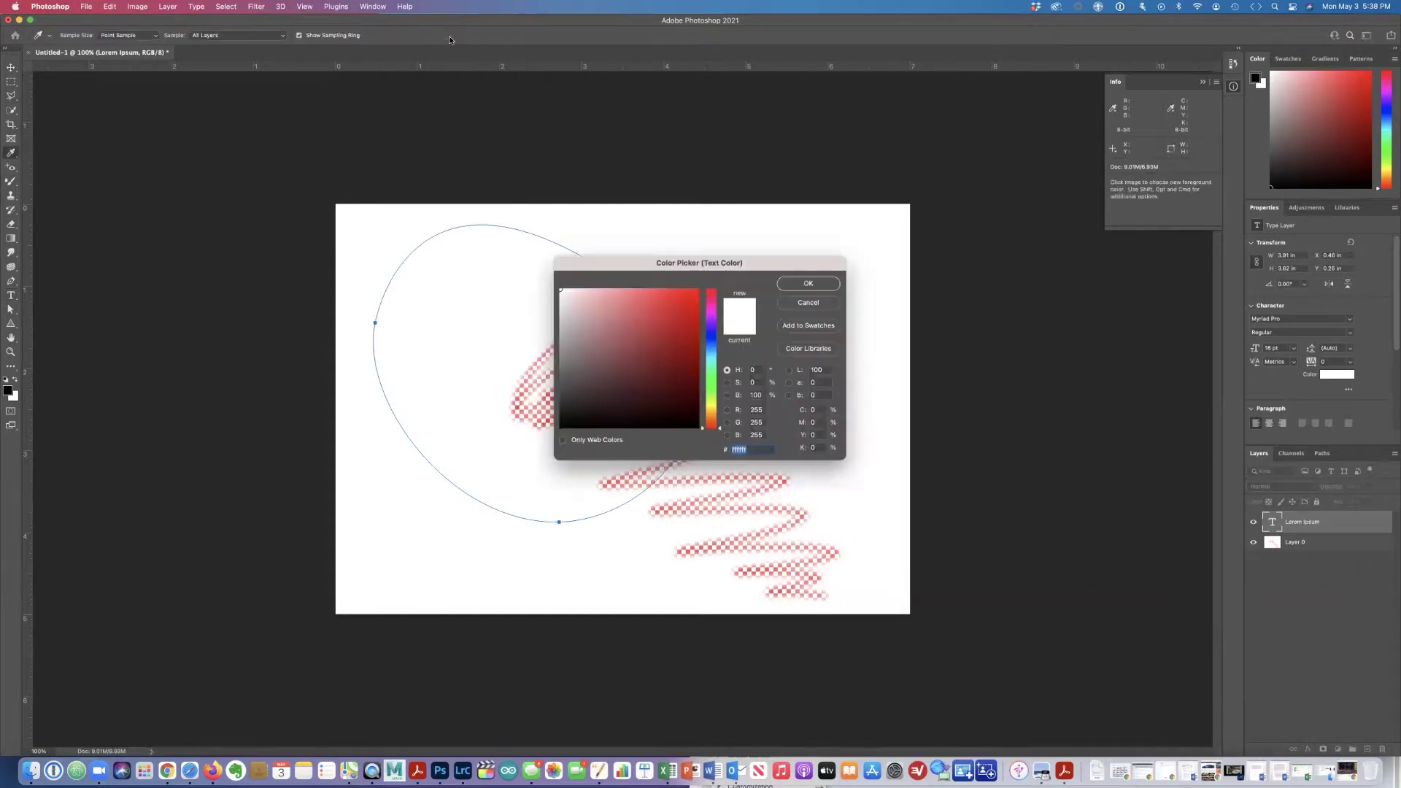
pyautogui.click(678, 426)
pyautogui.click(812, 284)
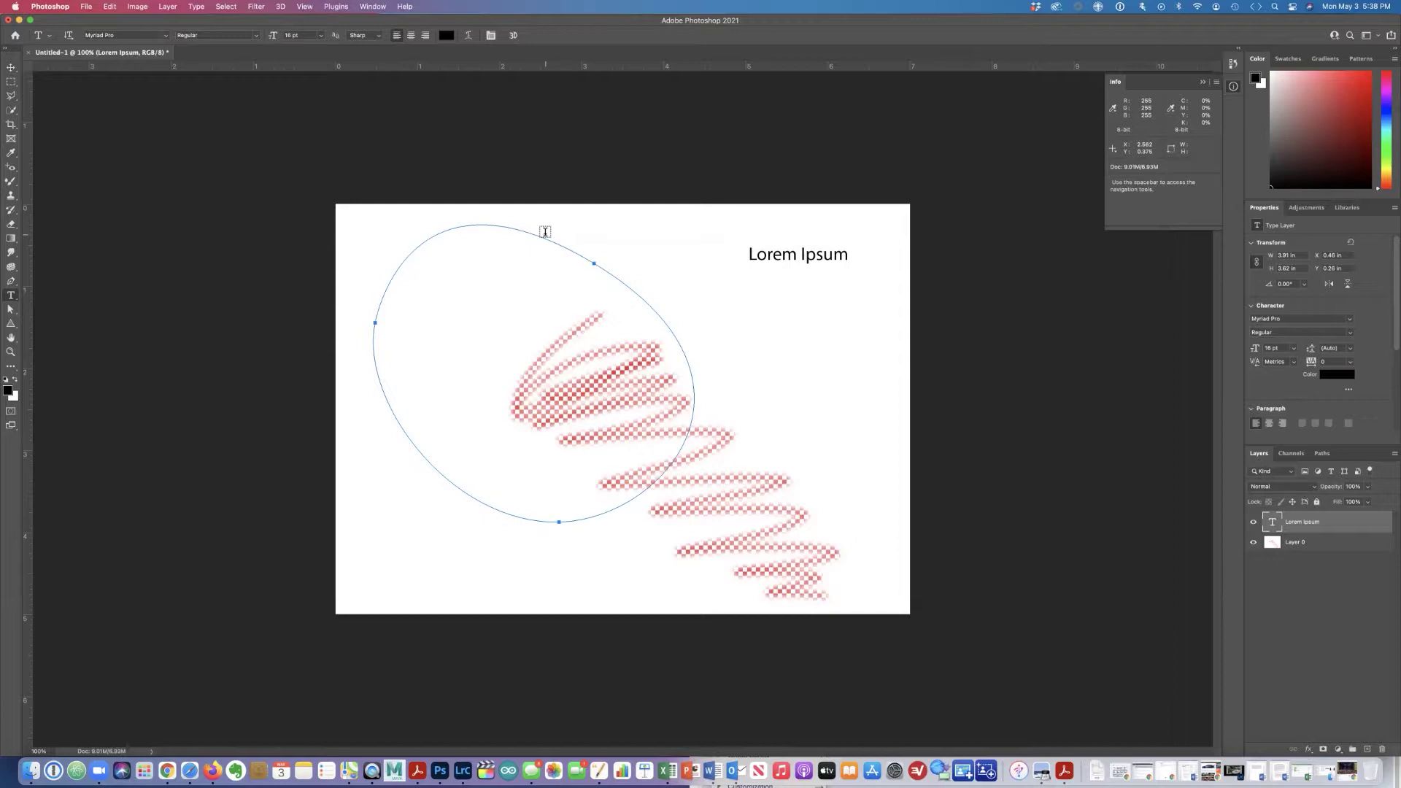
# - Try placing placeholder text along the oval path's outline, and as a paragraph inside the path
pyautogui.click(551, 238)
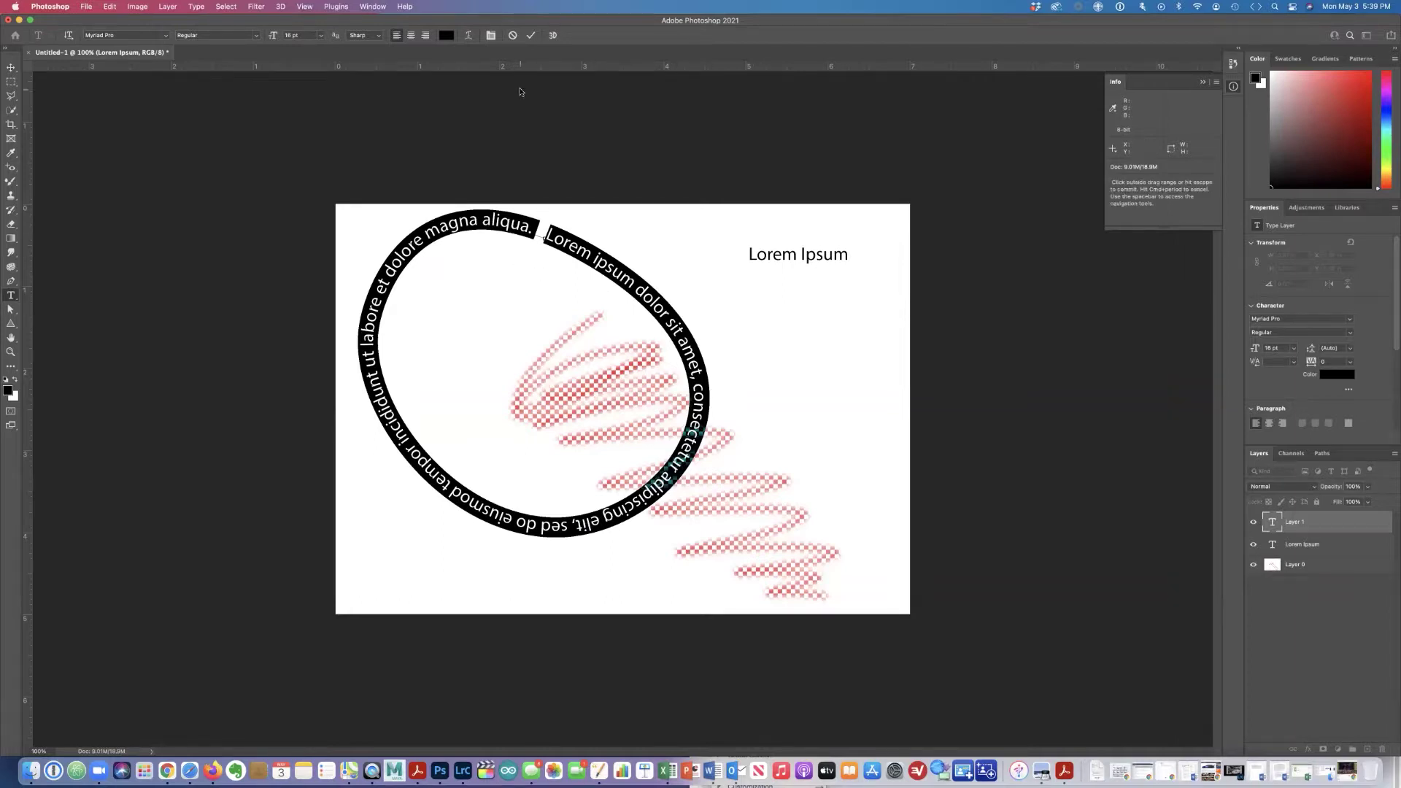
pyautogui.click(510, 36)
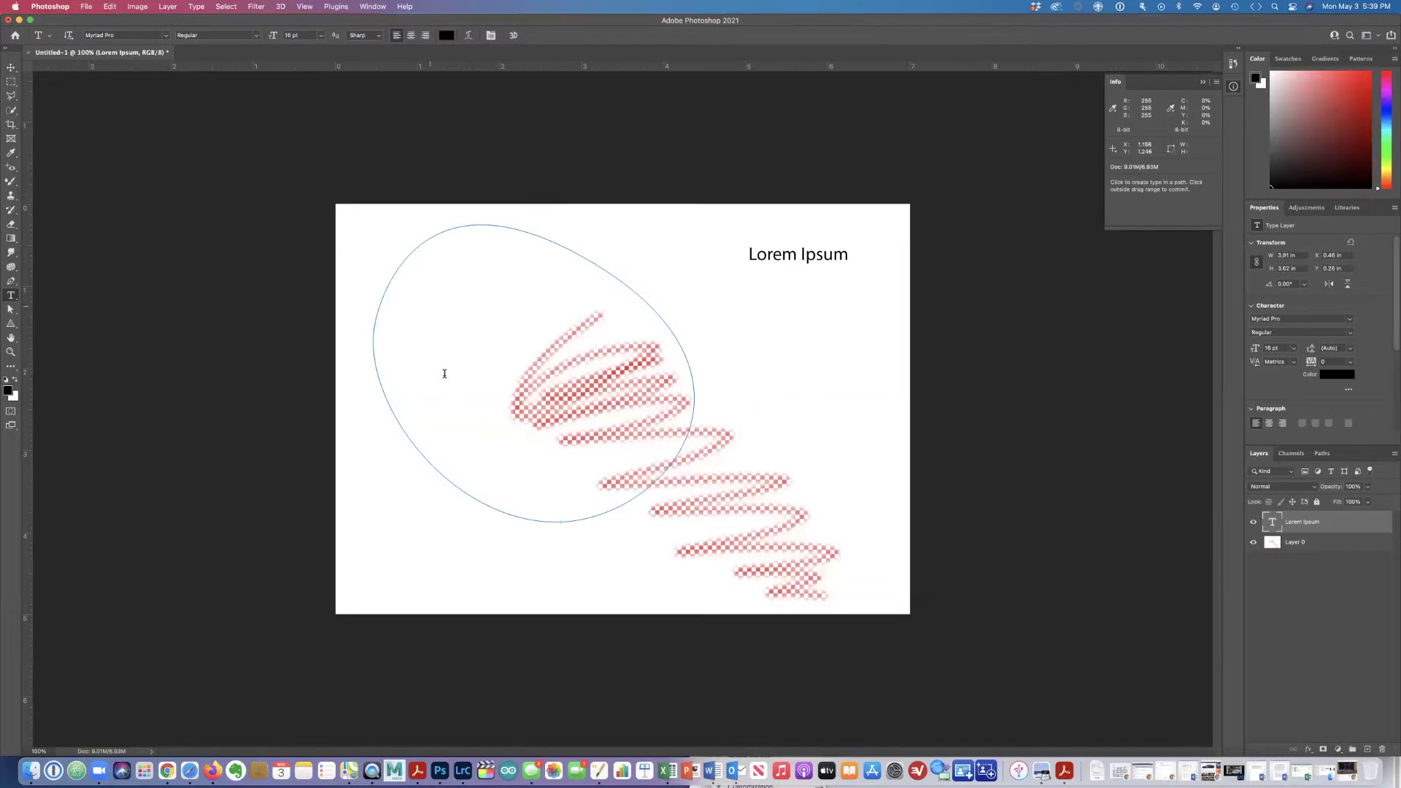
pyautogui.click(444, 373)
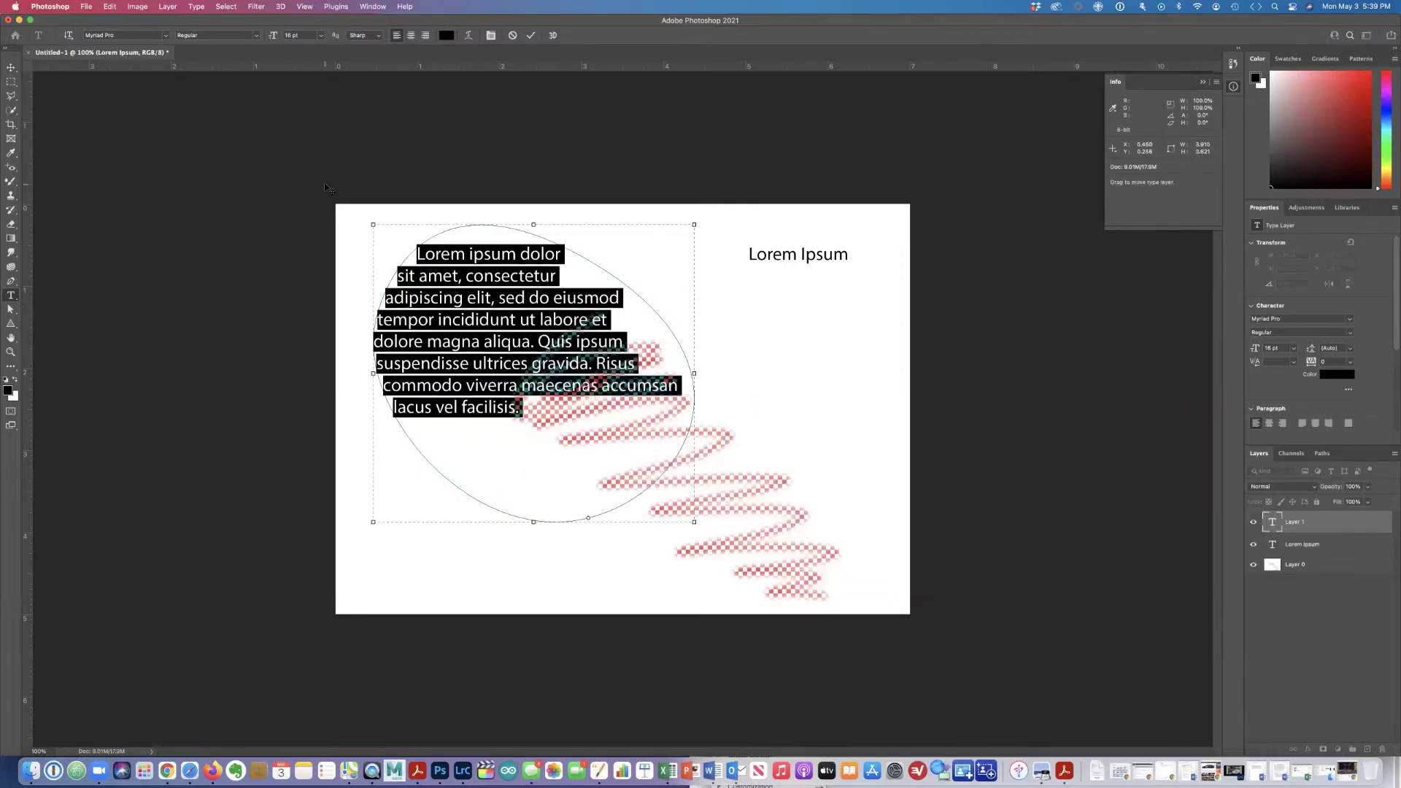
pyautogui.click(512, 36)
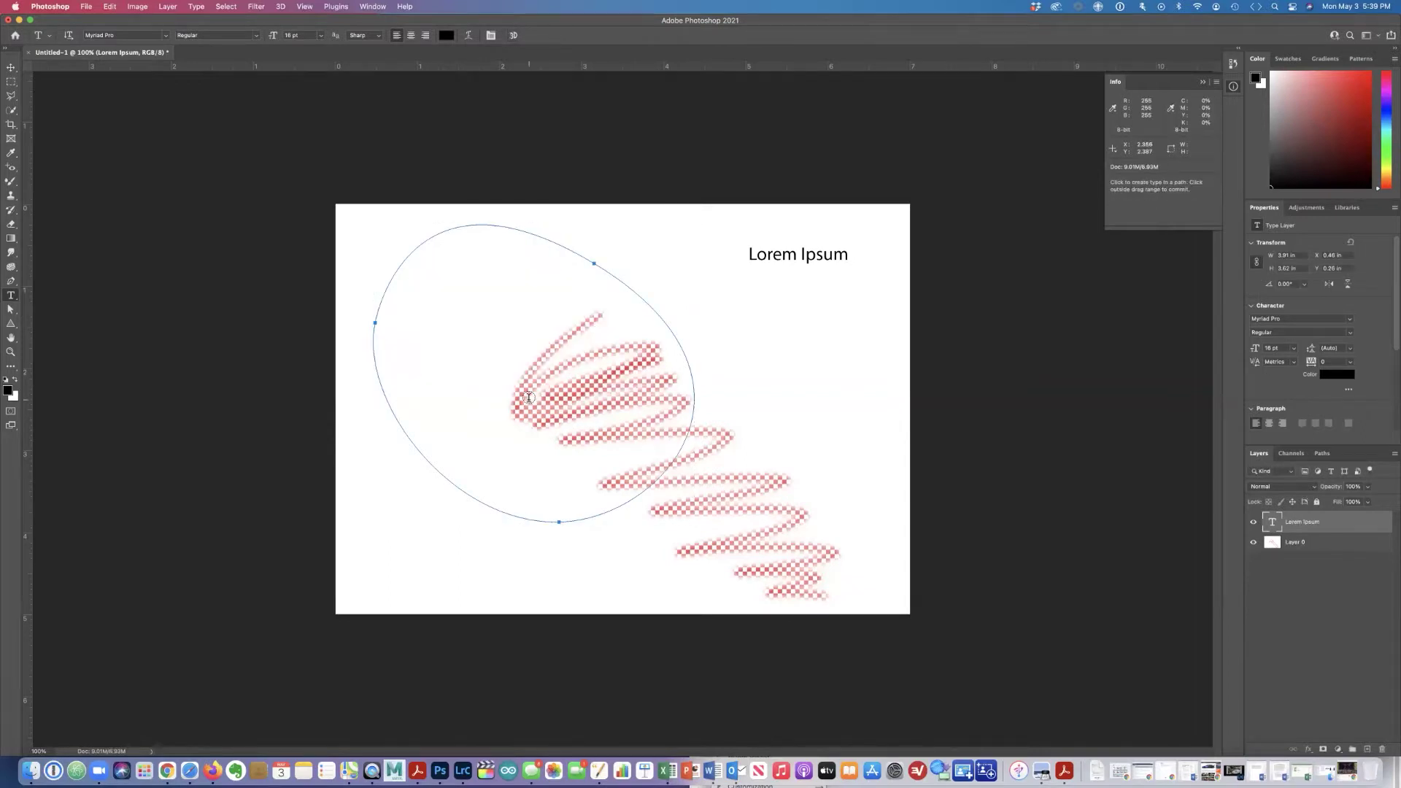
# - Activate the Direct Selection tool, and cycle through the shape tool group to the Polygon tool
pyautogui.press('a')
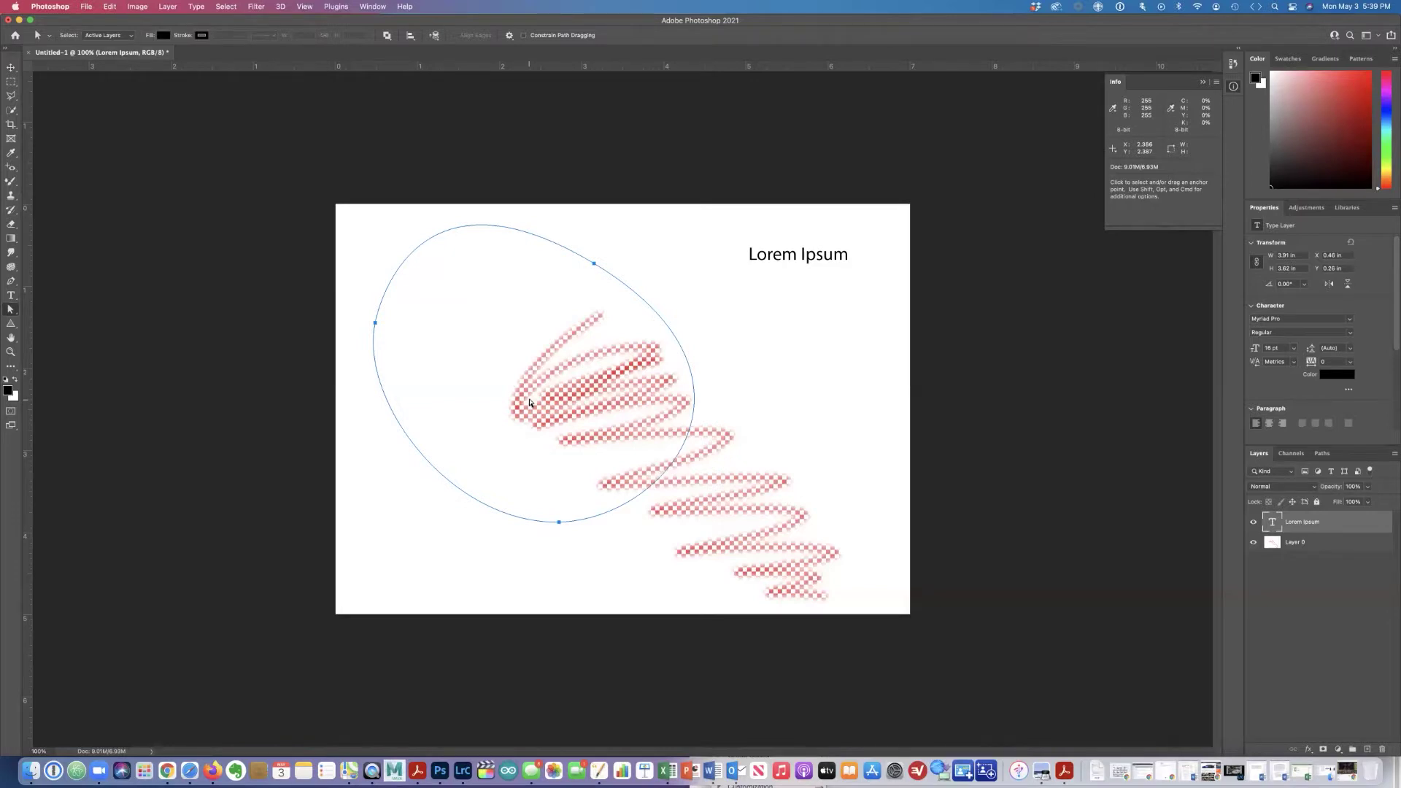
pyautogui.click(10, 330)
pyautogui.hotkey('shift', 'u')
pyautogui.hotkey('shift', 'u')
pyautogui.hotkey('shift', 'u')
pyautogui.hotkey('shift', 'u')
pyautogui.hotkey('shift', 'u')
pyautogui.hotkey('shift', 'u')
pyautogui.hotkey('shift', 'u')
pyautogui.hotkey('shift', 'u')
pyautogui.hotkey('shift', 'u')
pyautogui.hotkey('shift', 'u')
pyautogui.hotkey('shift', 'u')
pyautogui.hotkey('shift', 'u')
pyautogui.hotkey('shift', 'u')
pyautogui.hotkey('shift', 'u')
pyautogui.hotkey('shift', 'u')
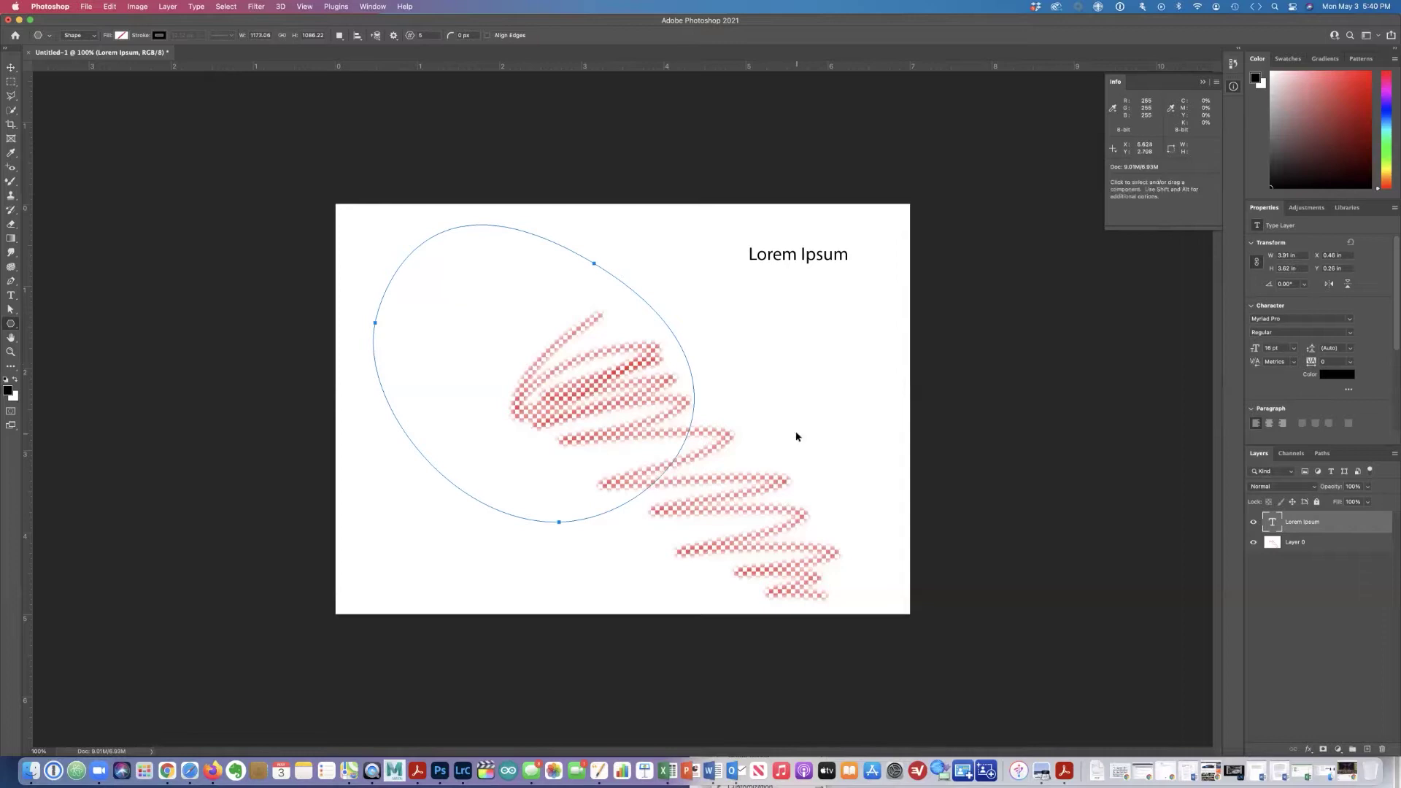
# - Zoom in to 300% and pan to the "Lorem Ipsum" text with the Hand tool
pyautogui.press('super+plus')
pyautogui.press('super+plus')
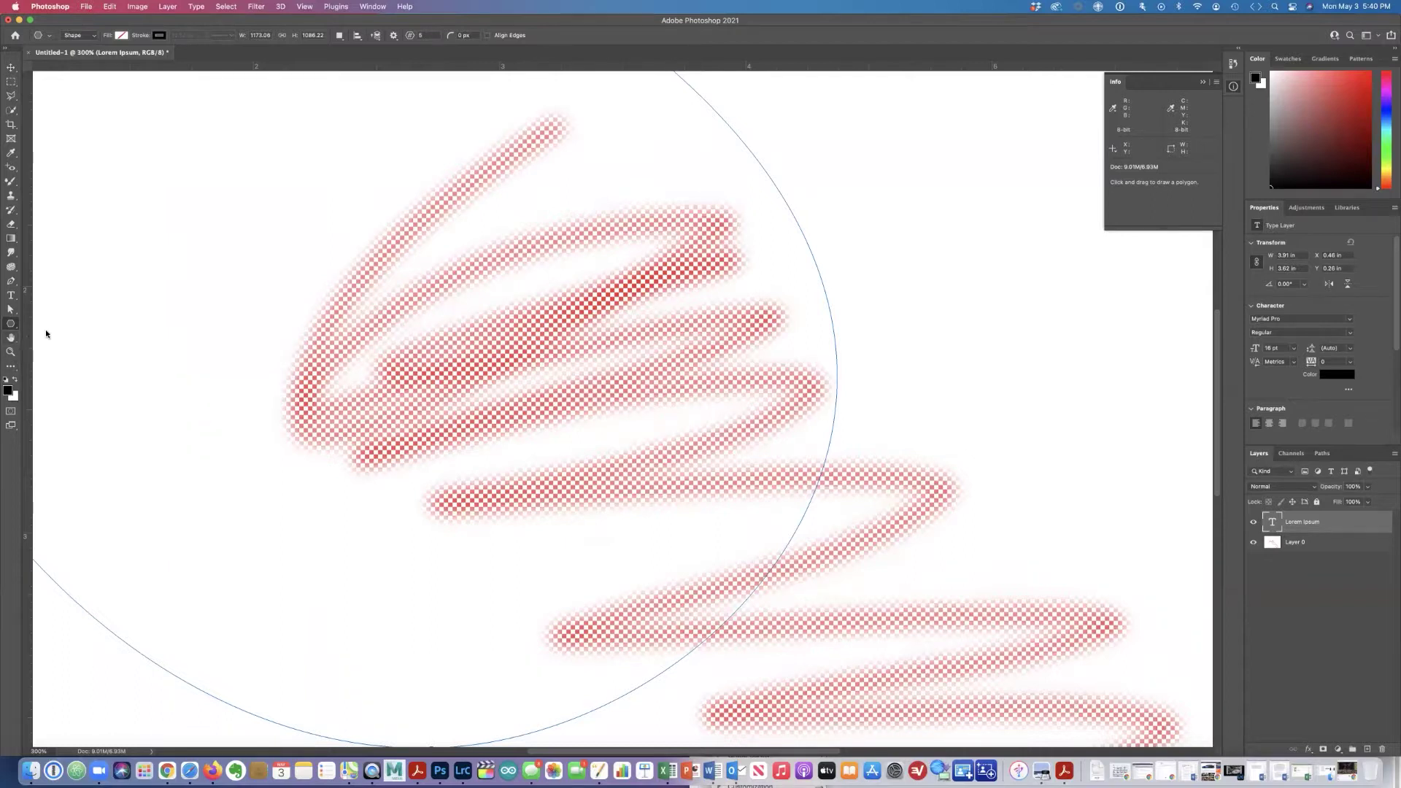
pyautogui.click(11, 338)
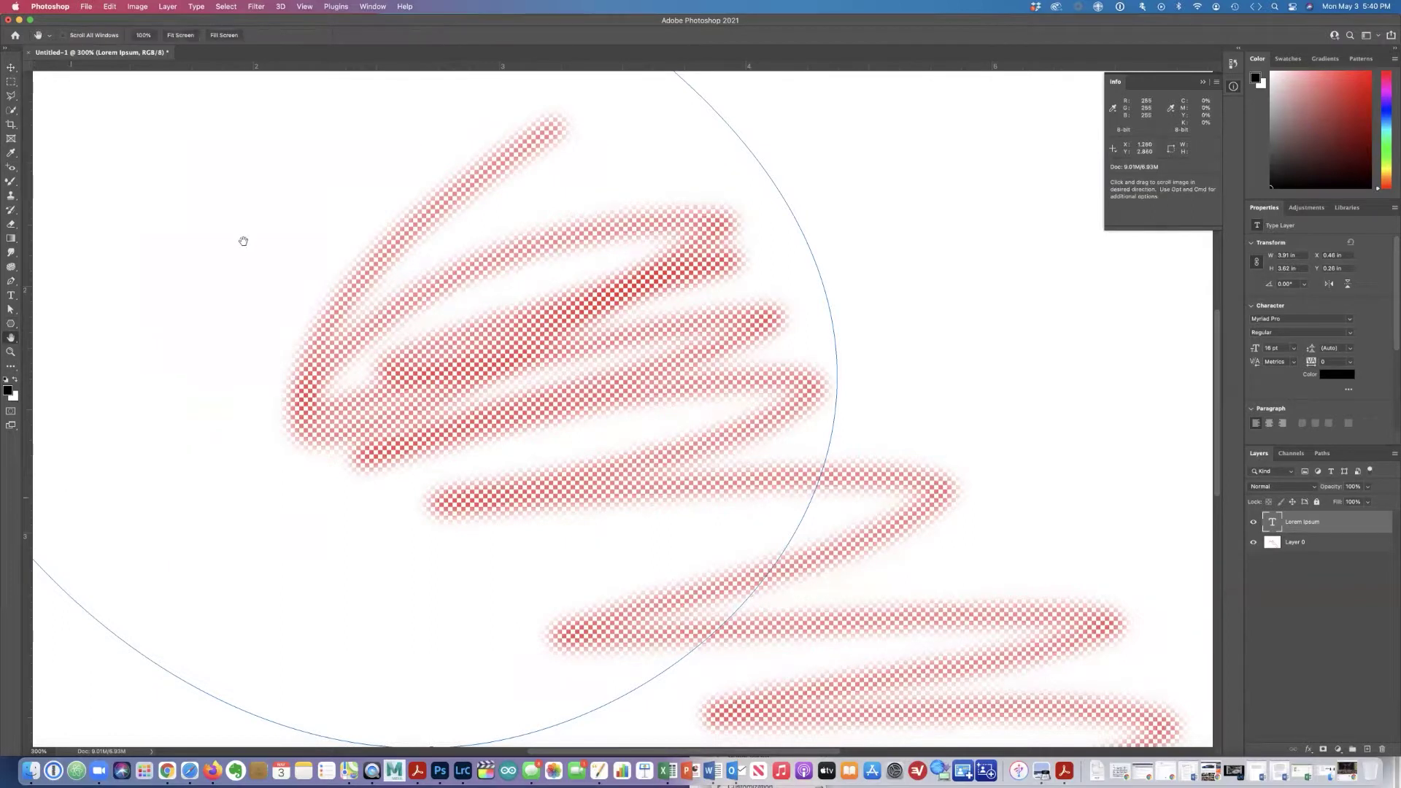
pyautogui.moveTo(197, 283); pyautogui.dragTo(112, 453)
pyautogui.moveTo(515, 354); pyautogui.dragTo(473, 310)
pyautogui.moveTo(556, 382); pyautogui.dragTo(668, 400)
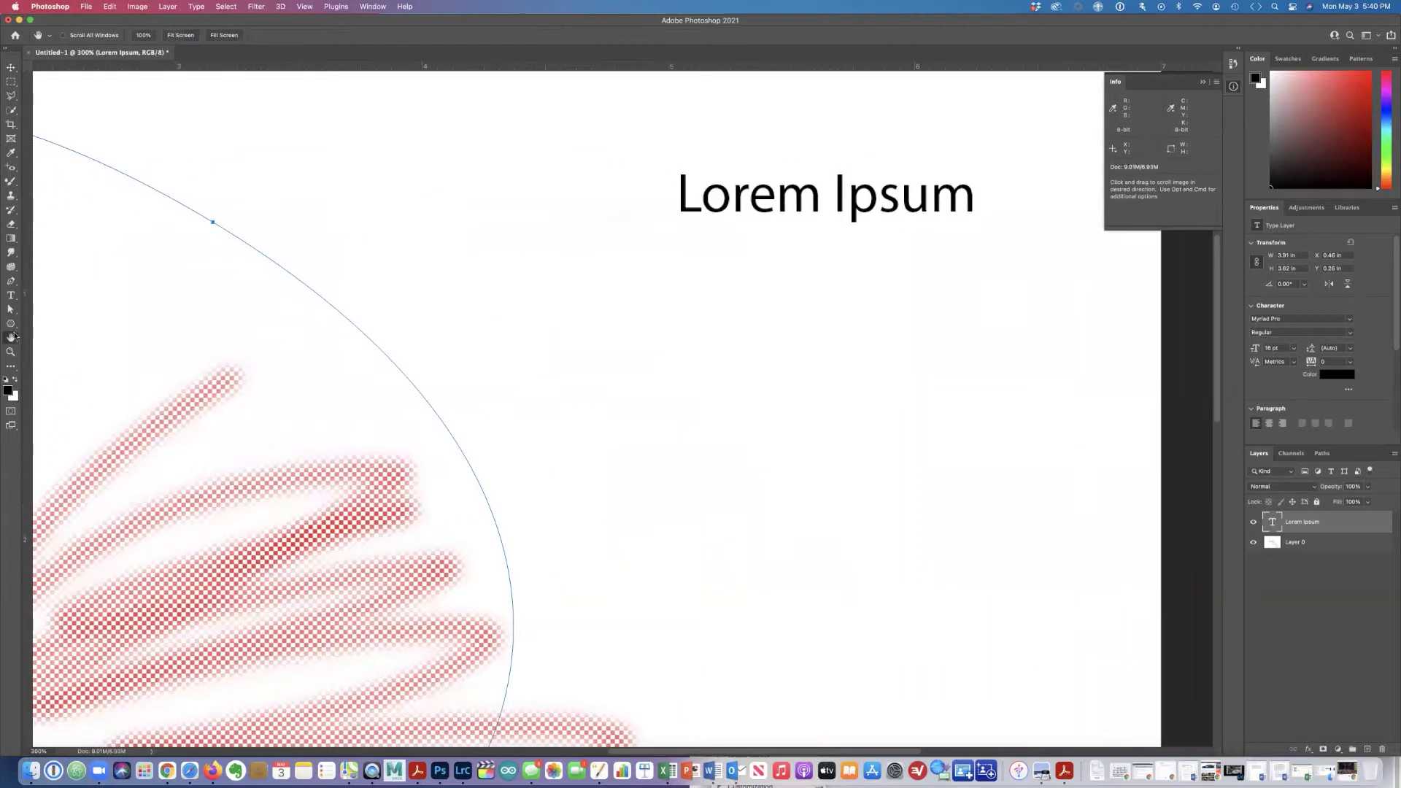
# - Activate the Type tool, and temporarily switch to the Hand tool to pan the canvas slightly down
pyautogui.click(12, 295)
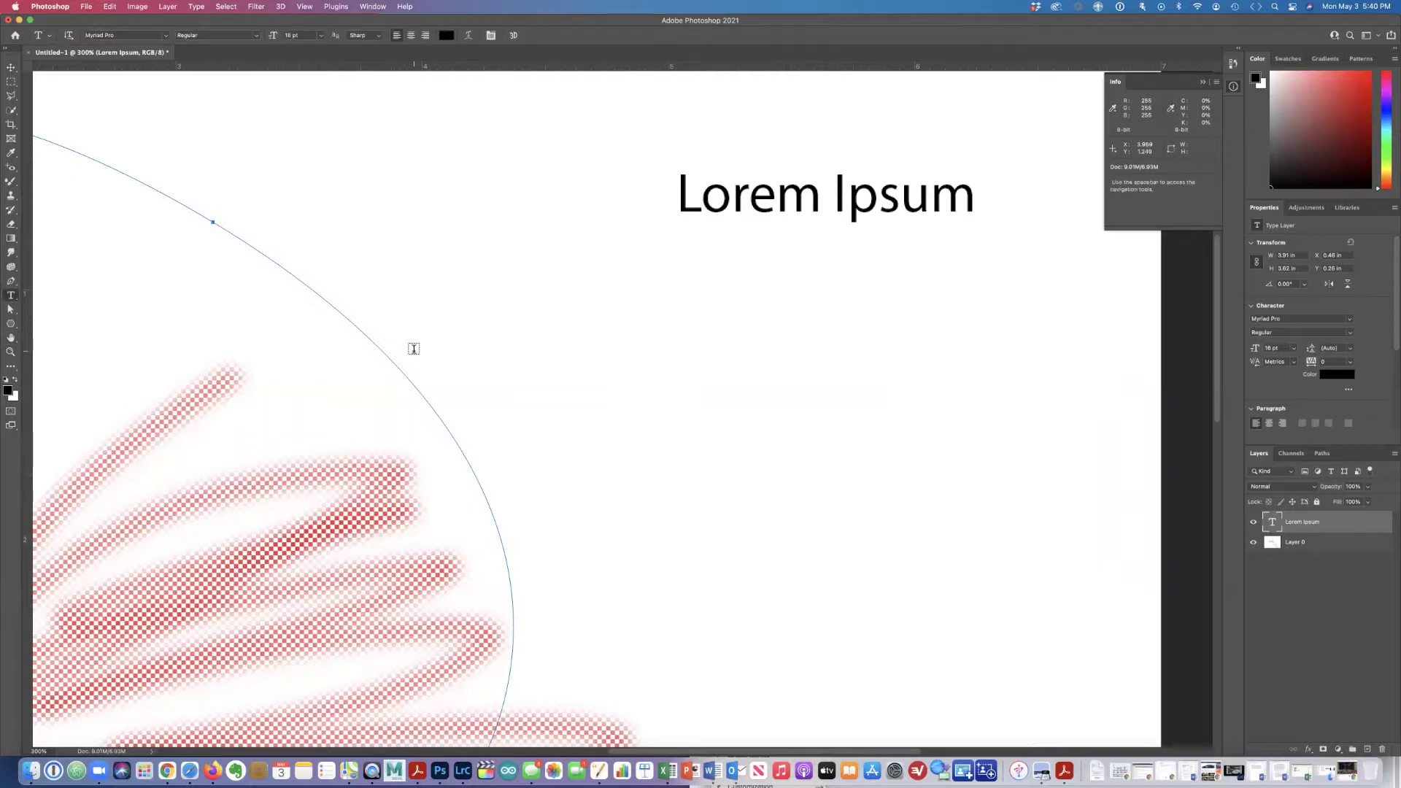
pyautogui.press('space')
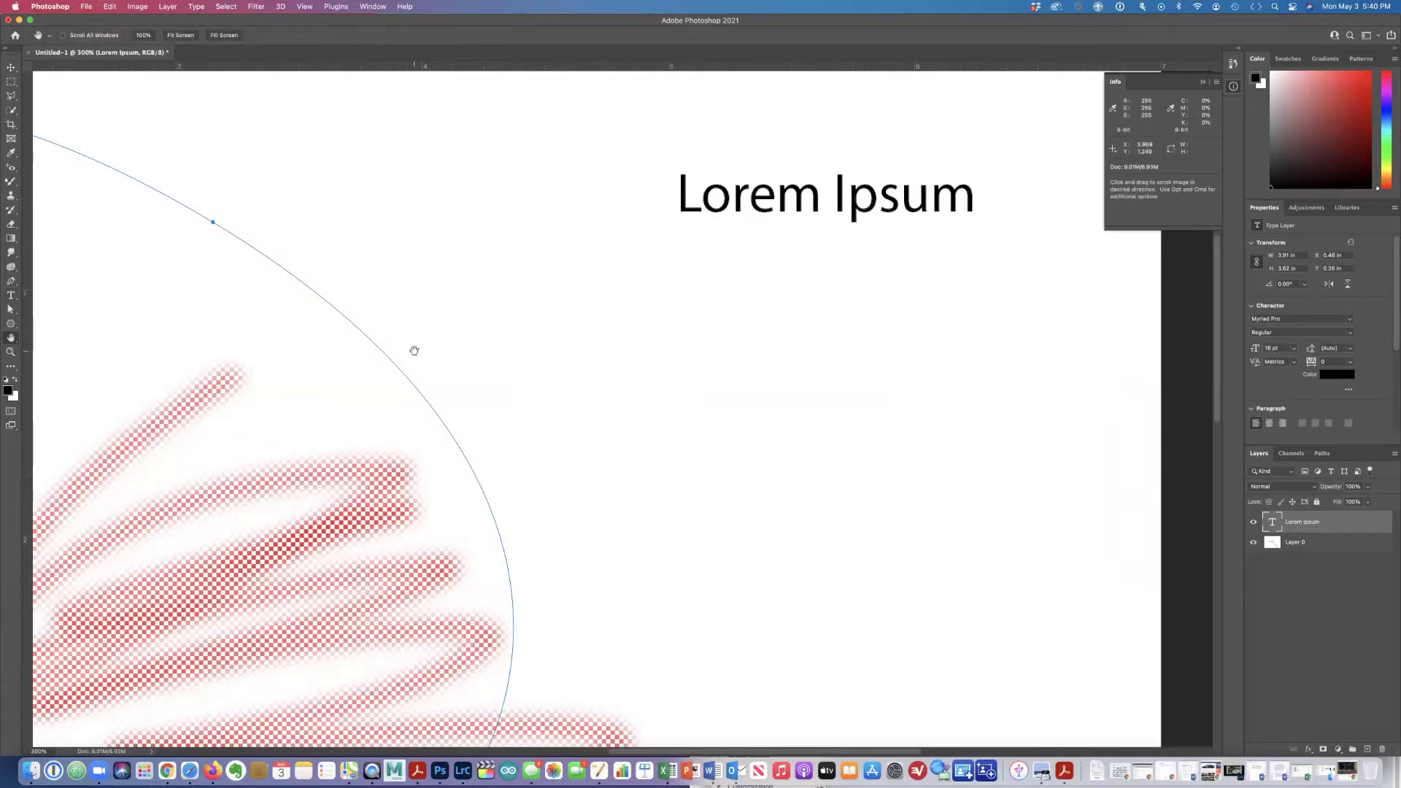
pyautogui.moveTo(581, 286); pyautogui.dragTo(603, 309)
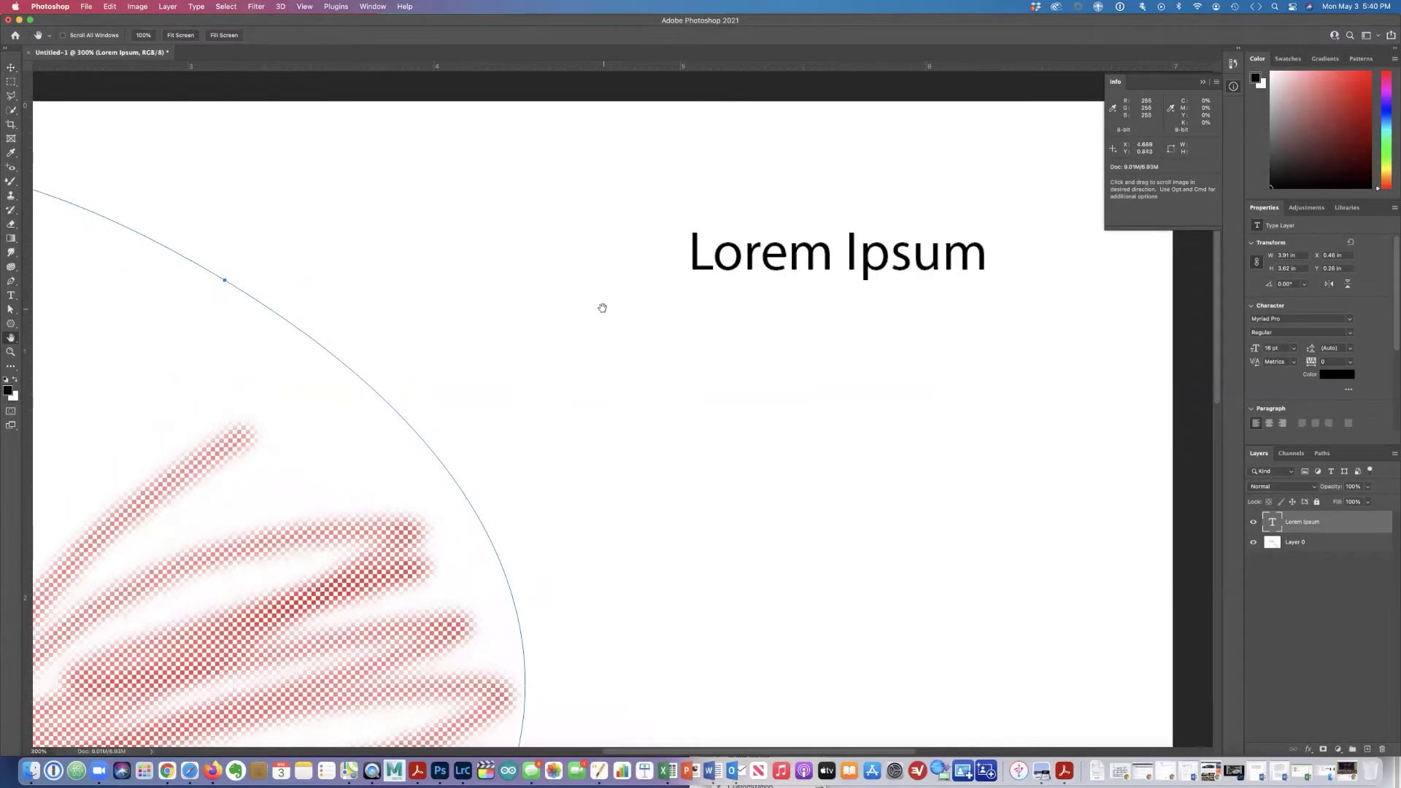
# - Paint black Brush tool strokes on Layer 0 in the area below and beside the "Lorem Ipsum" text
pyautogui.press('b')
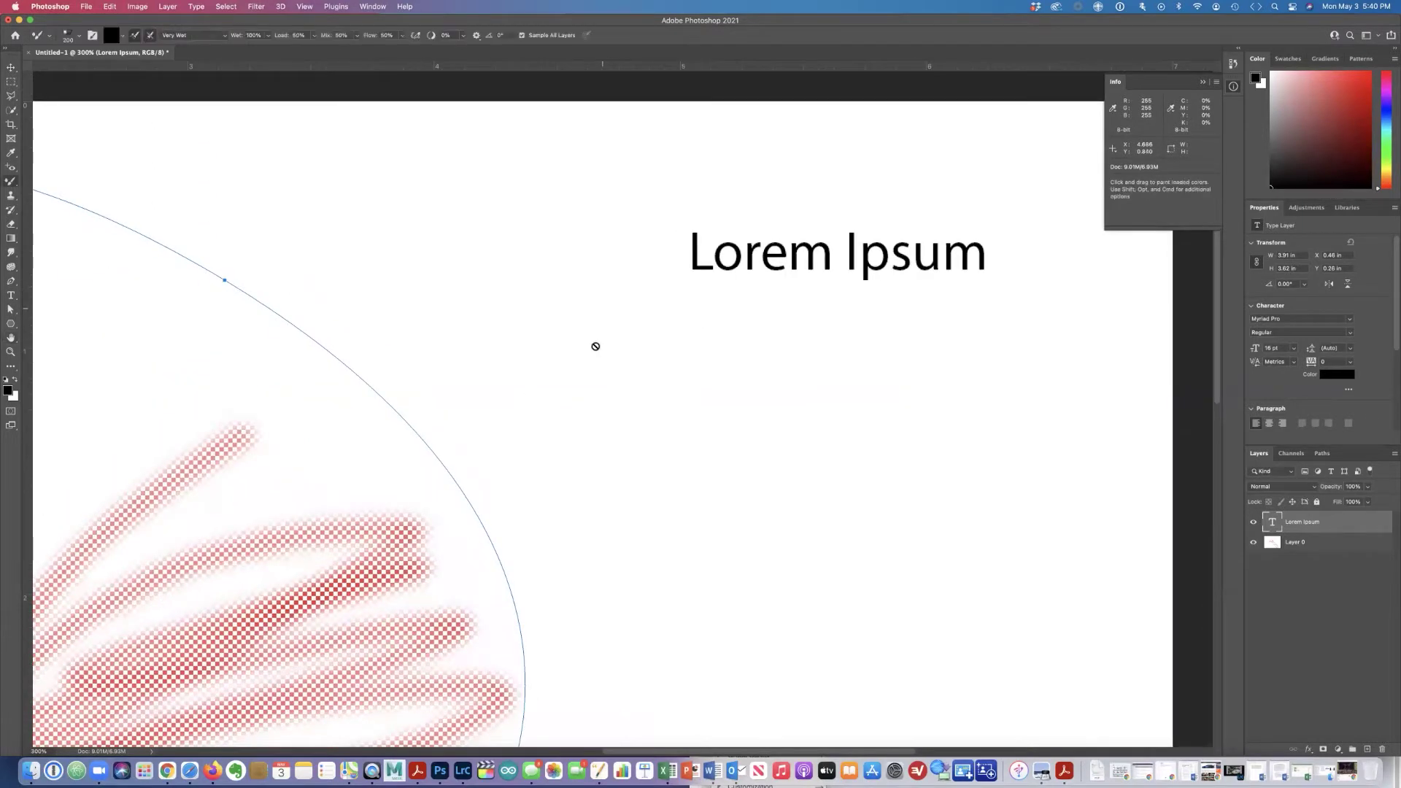
pyautogui.hotkey('shift', 'b')
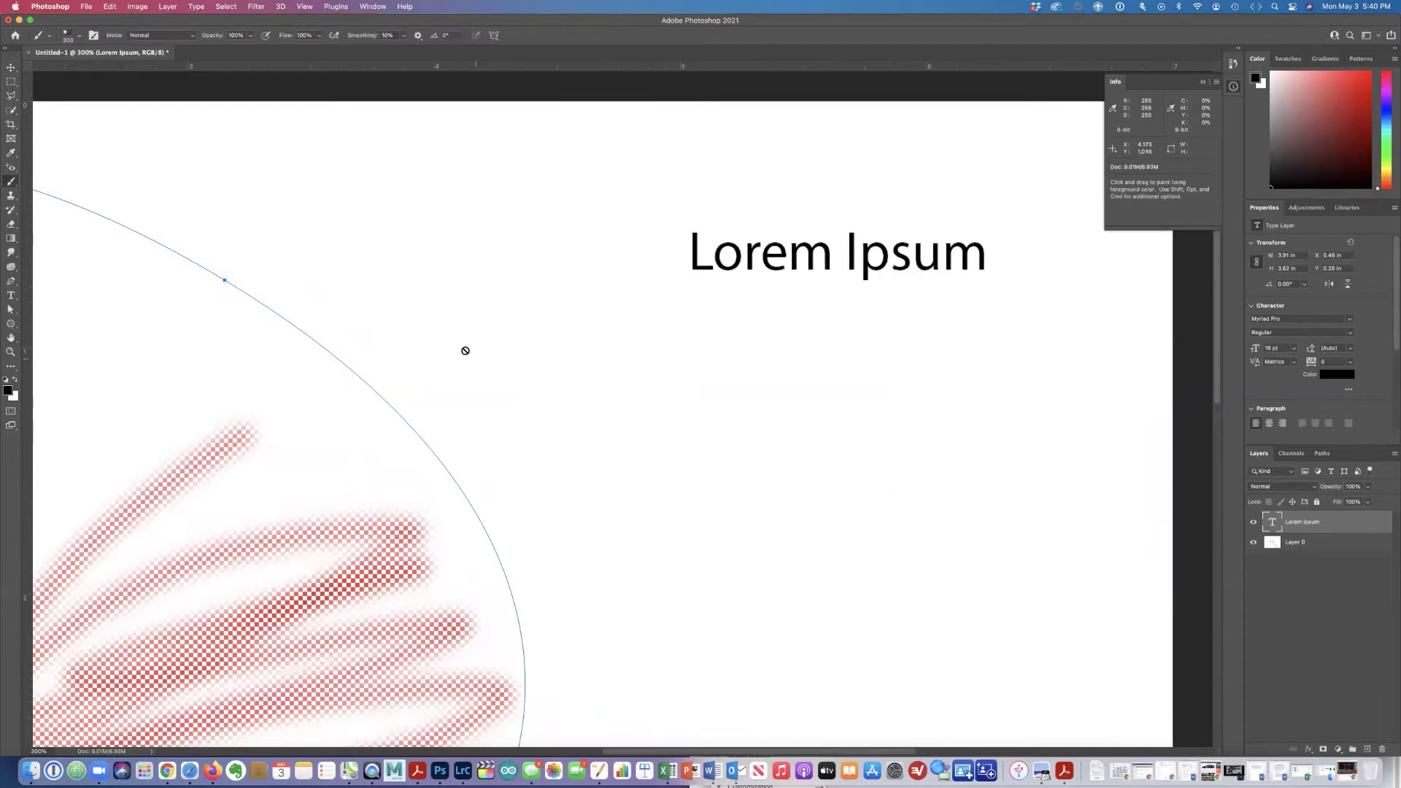
pyautogui.click(1315, 549)
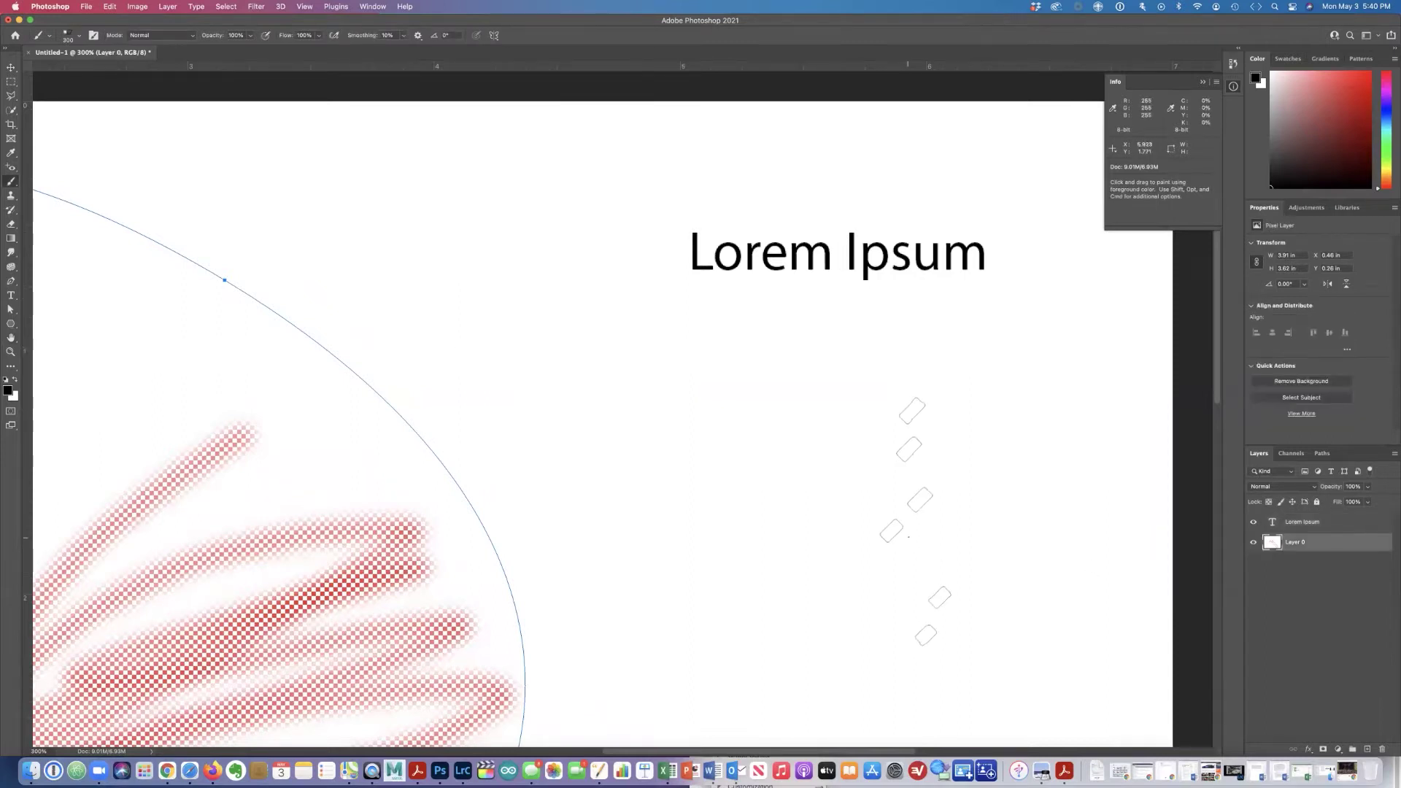
pyautogui.moveTo(884, 528)
pyautogui.mouseDown()
pyautogui.moveTo(875, 627)
pyautogui.moveTo(861, 642)
pyautogui.moveTo(963, 700)
pyautogui.moveTo(554, 587)
pyautogui.mouseUp()
pyautogui.moveTo(534, 463)
pyautogui.mouseDown()
pyautogui.moveTo(465, 332)
pyautogui.moveTo(474, 358)
pyautogui.moveTo(615, 383)
pyautogui.moveTo(669, 425)
pyautogui.moveTo(744, 358)
pyautogui.moveTo(802, 365)
pyautogui.moveTo(978, 314)
pyautogui.moveTo(1062, 460)
pyautogui.moveTo(1014, 591)
pyautogui.moveTo(1022, 576)
pyautogui.mouseUp()
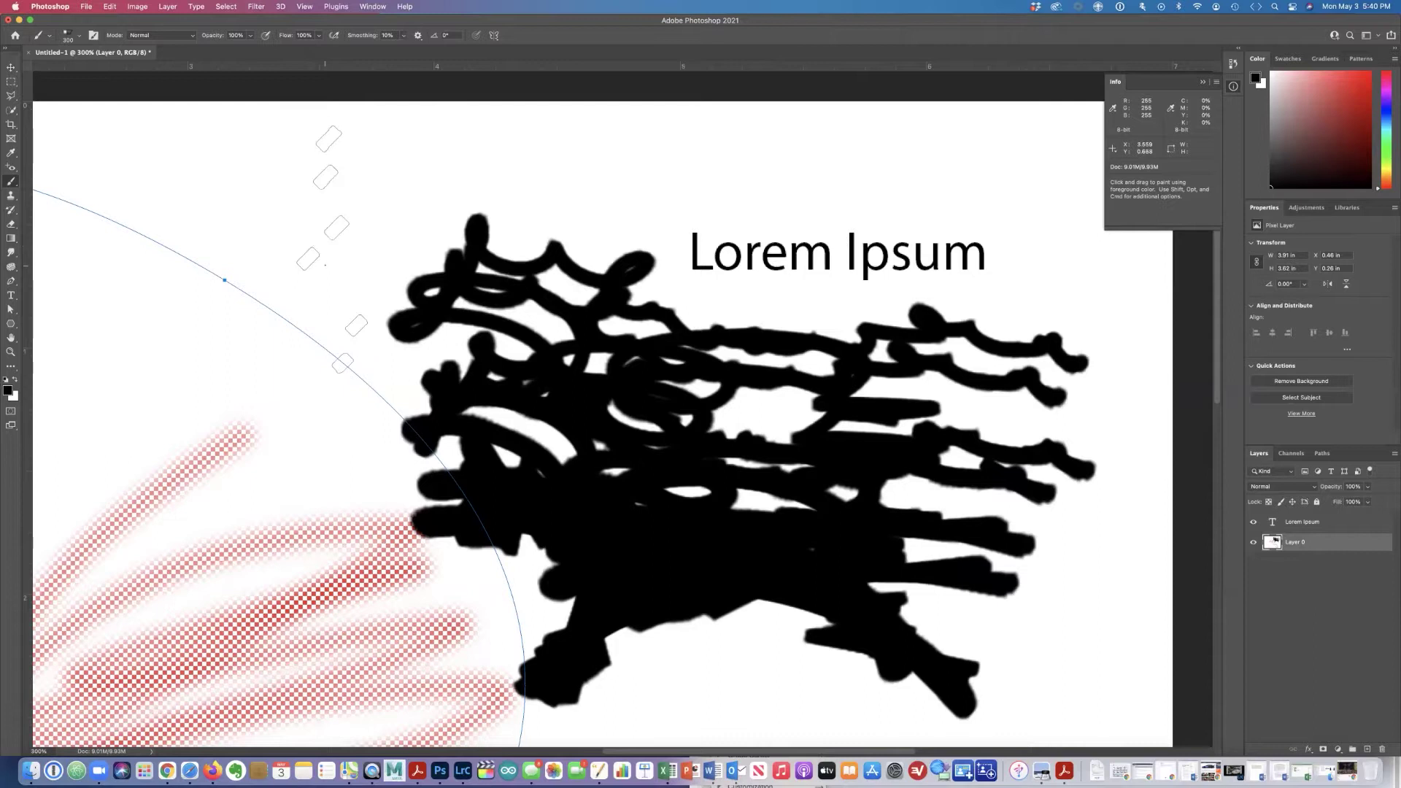
# - Paint black brush strokes across the upper-left and lower-left parts of the oval path, panning temporarily between the two areas
pyautogui.press('space')
pyautogui.moveTo(388, 539); pyautogui.dragTo(1007, 495)
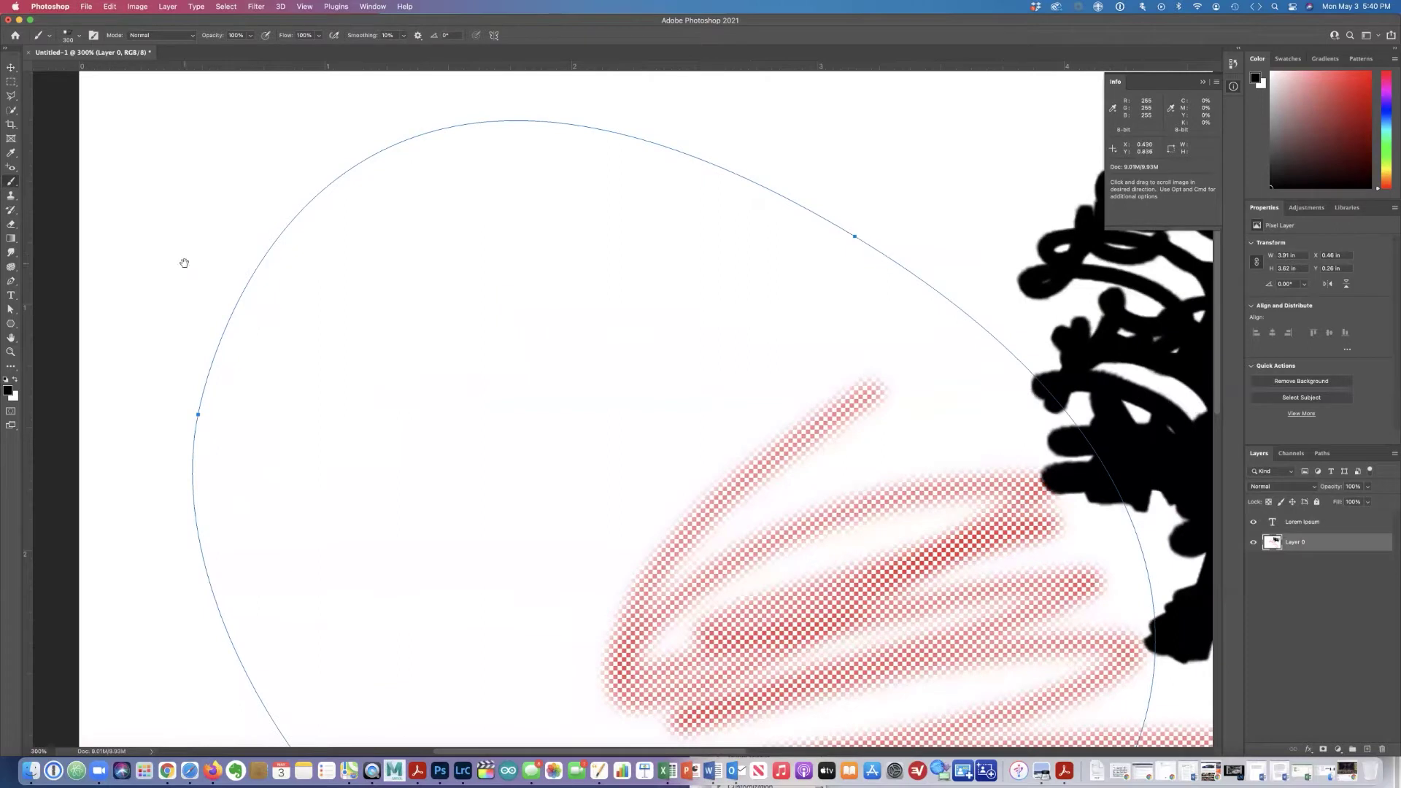
pyautogui.moveTo(185, 263)
pyautogui.mouseDown()
pyautogui.moveTo(371, 289)
pyautogui.moveTo(390, 501)
pyautogui.moveTo(492, 304)
pyautogui.moveTo(635, 472)
pyautogui.mouseUp()
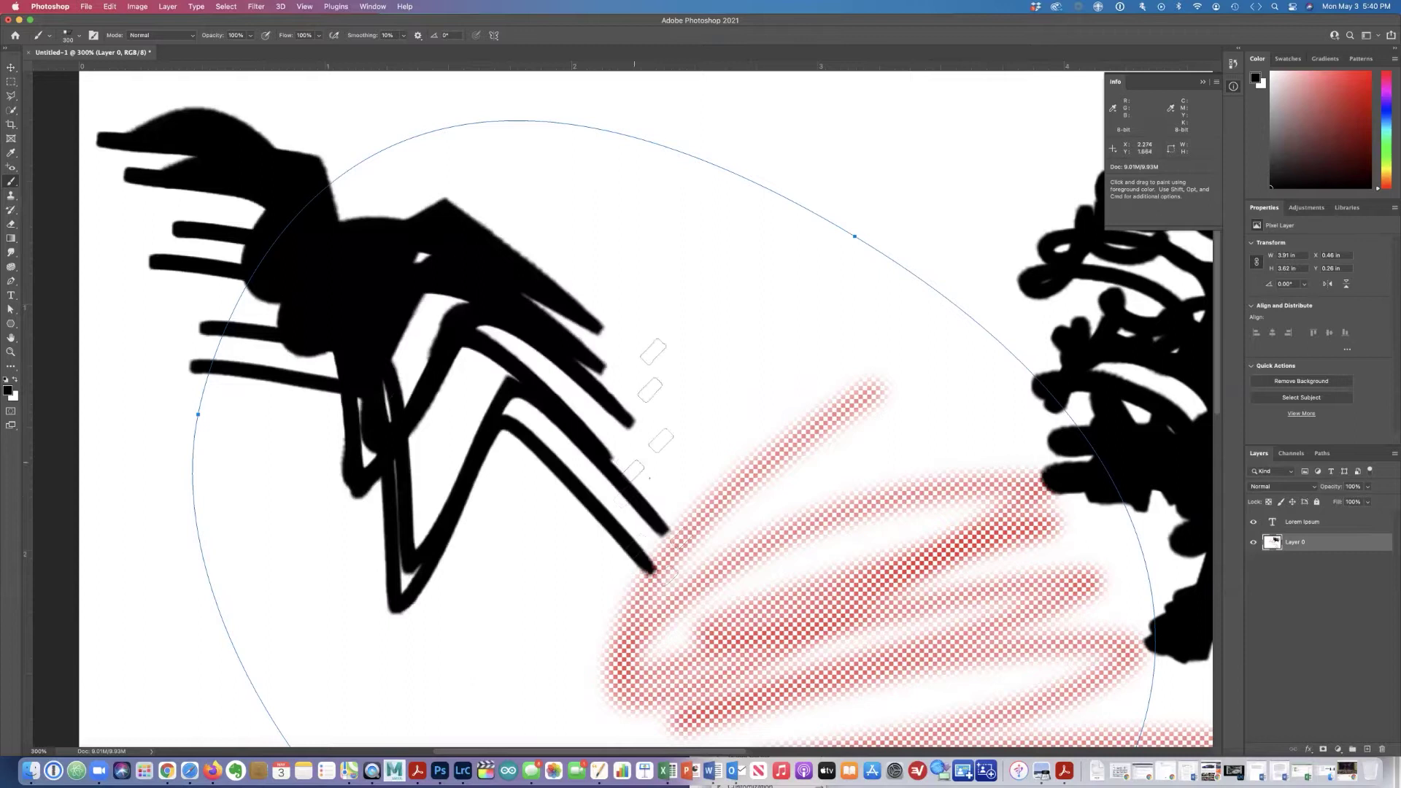
pyautogui.moveTo(833, 703)
pyautogui.mouseDown()
pyautogui.moveTo(829, 376)
pyautogui.moveTo(813, 329)
pyautogui.mouseUp()
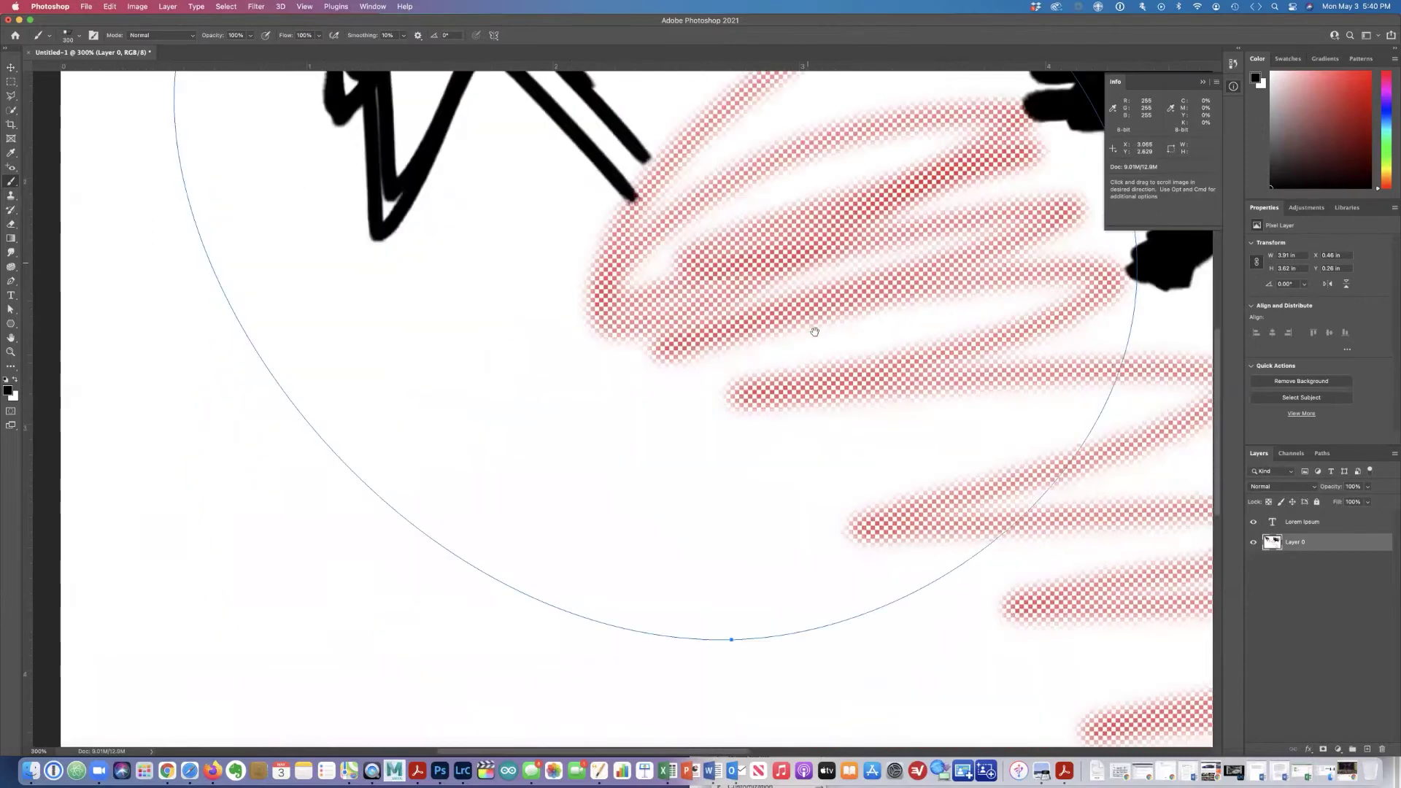
pyautogui.moveTo(605, 554)
pyautogui.mouseDown()
pyautogui.moveTo(363, 510)
pyautogui.moveTo(390, 403)
pyautogui.moveTo(462, 317)
pyautogui.moveTo(691, 365)
pyautogui.moveTo(770, 536)
pyautogui.mouseUp()
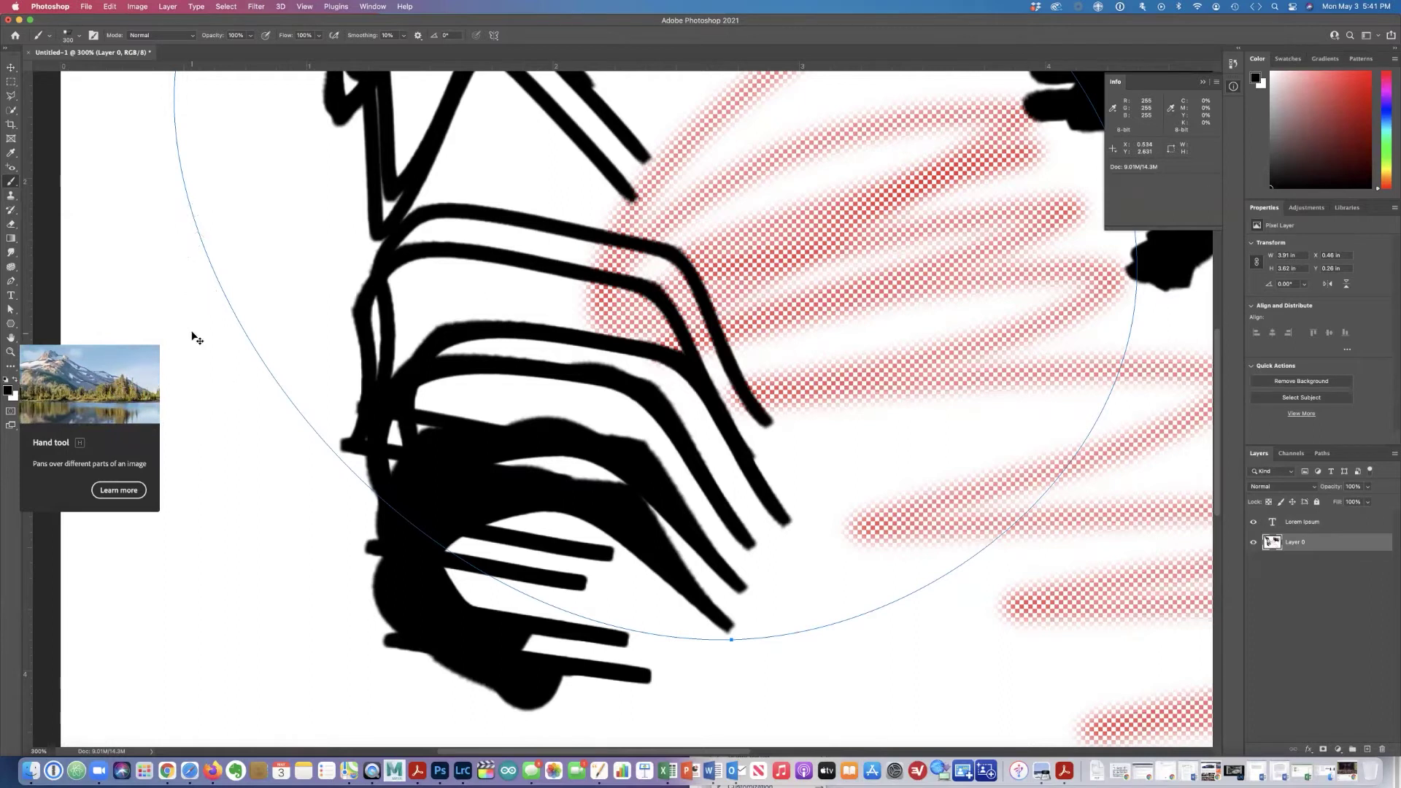
# - Step the canvas zoom out to 25% and back in to 50%
pyautogui.press('super+minus')
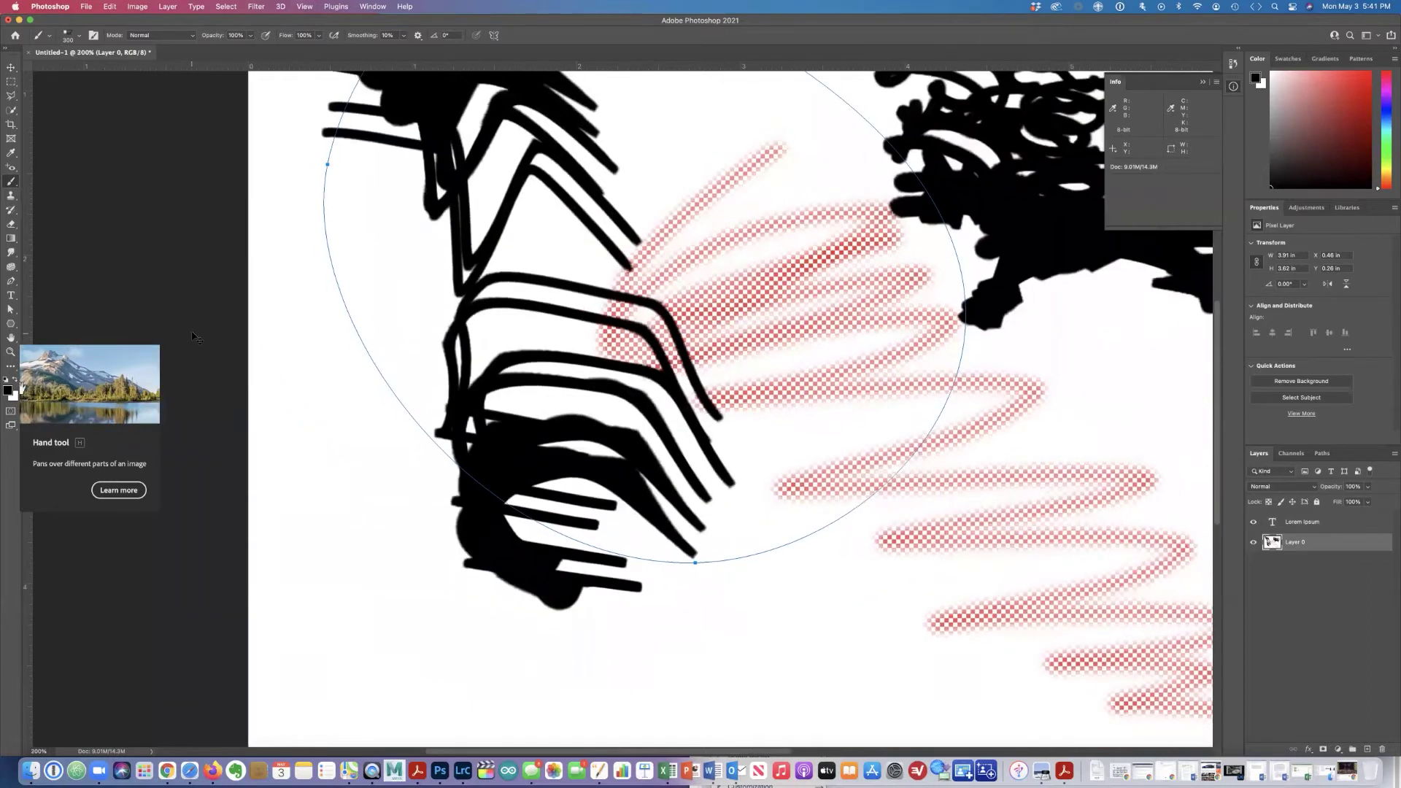
pyautogui.press('super+minus')
pyautogui.press('super+minus')
pyautogui.press('super+minus')
pyautogui.press('super+minus')
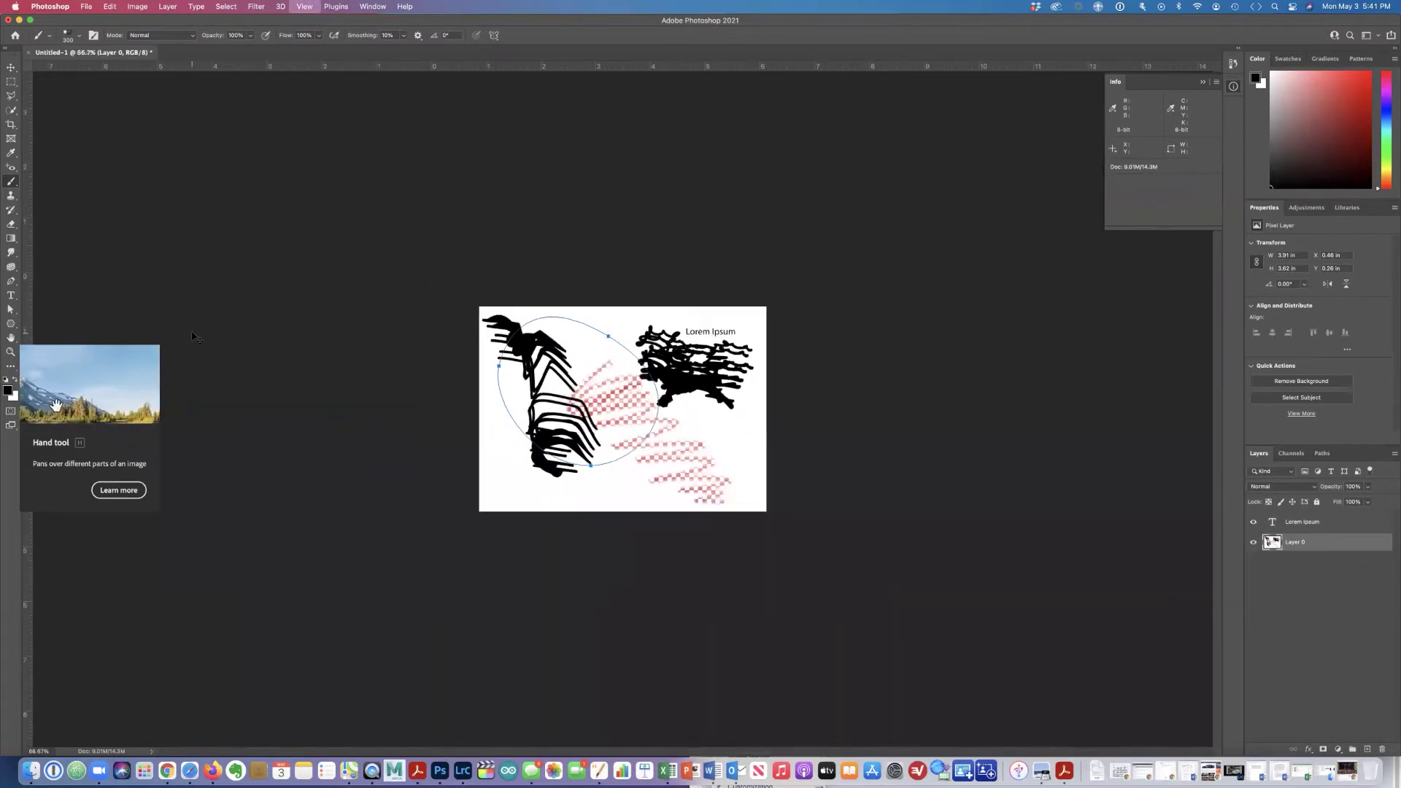
pyautogui.press('super+minus')
pyautogui.press('super+plus')
pyautogui.press('super+plus')
pyautogui.press('super+plus')
pyautogui.press('super+plus')
pyautogui.press('super+plus')
pyautogui.press('super+plus')
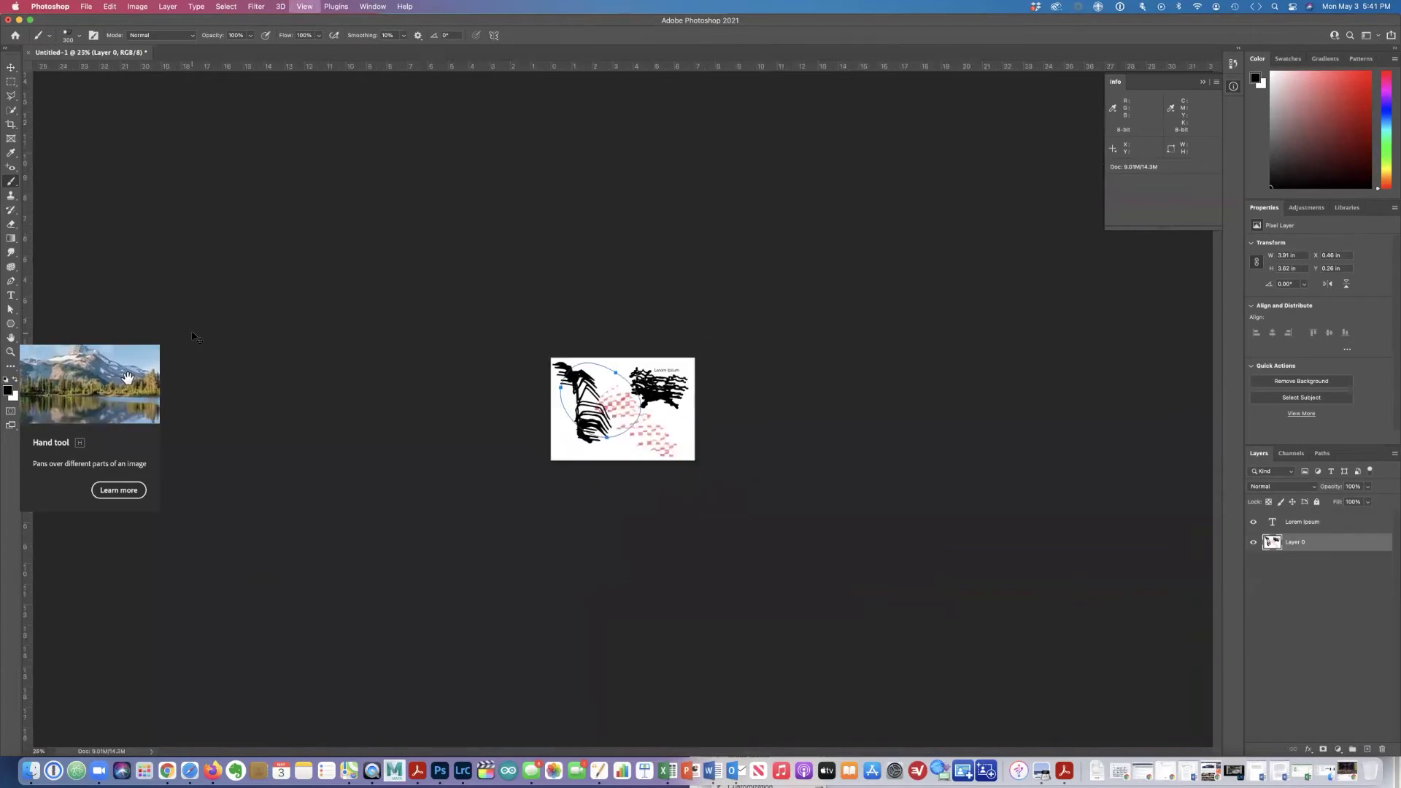
pyautogui.press('super+minus')
pyautogui.press('super+minus')
pyautogui.press('super+minus')
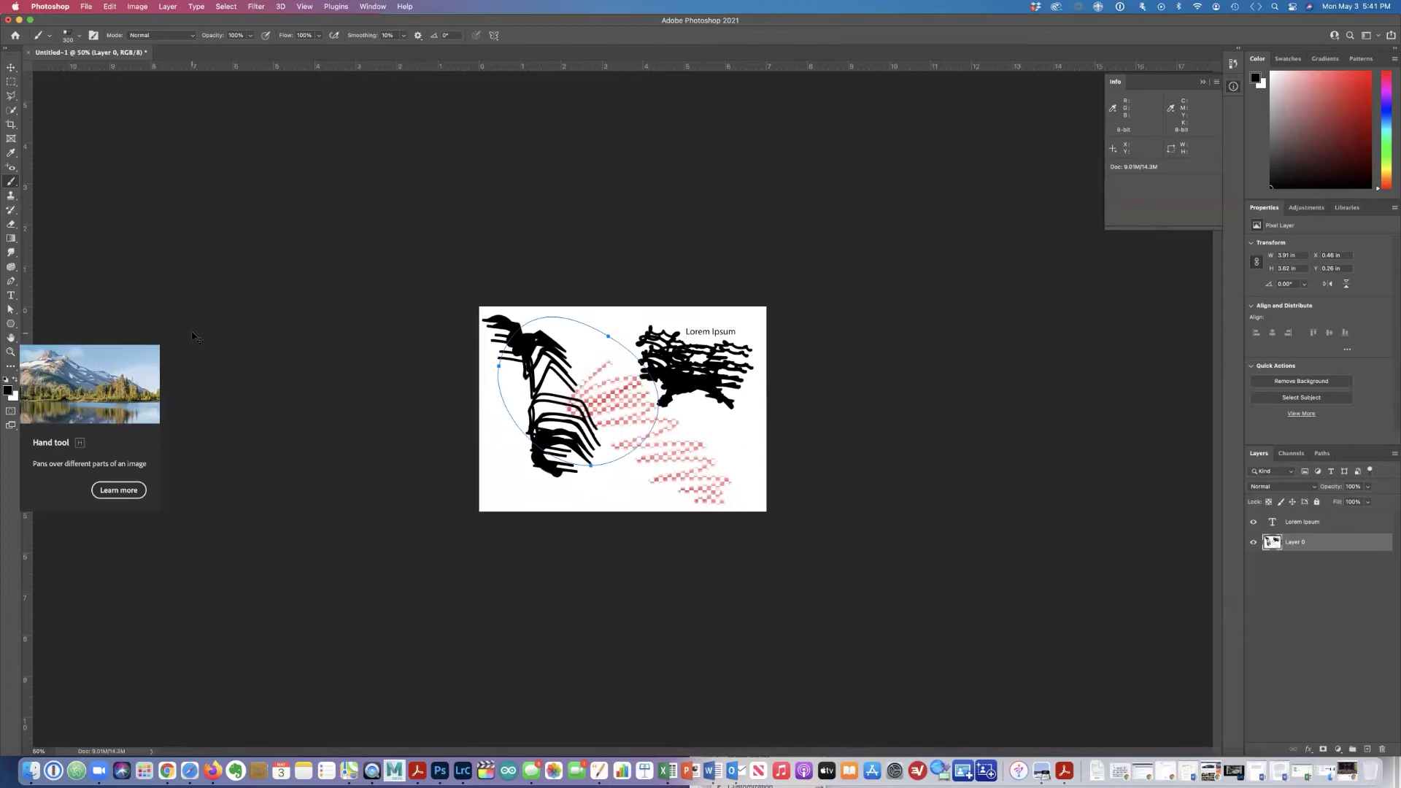
# - Fit the whole canvas on screen, and set the zoom to 100%
pyautogui.press('super+0')
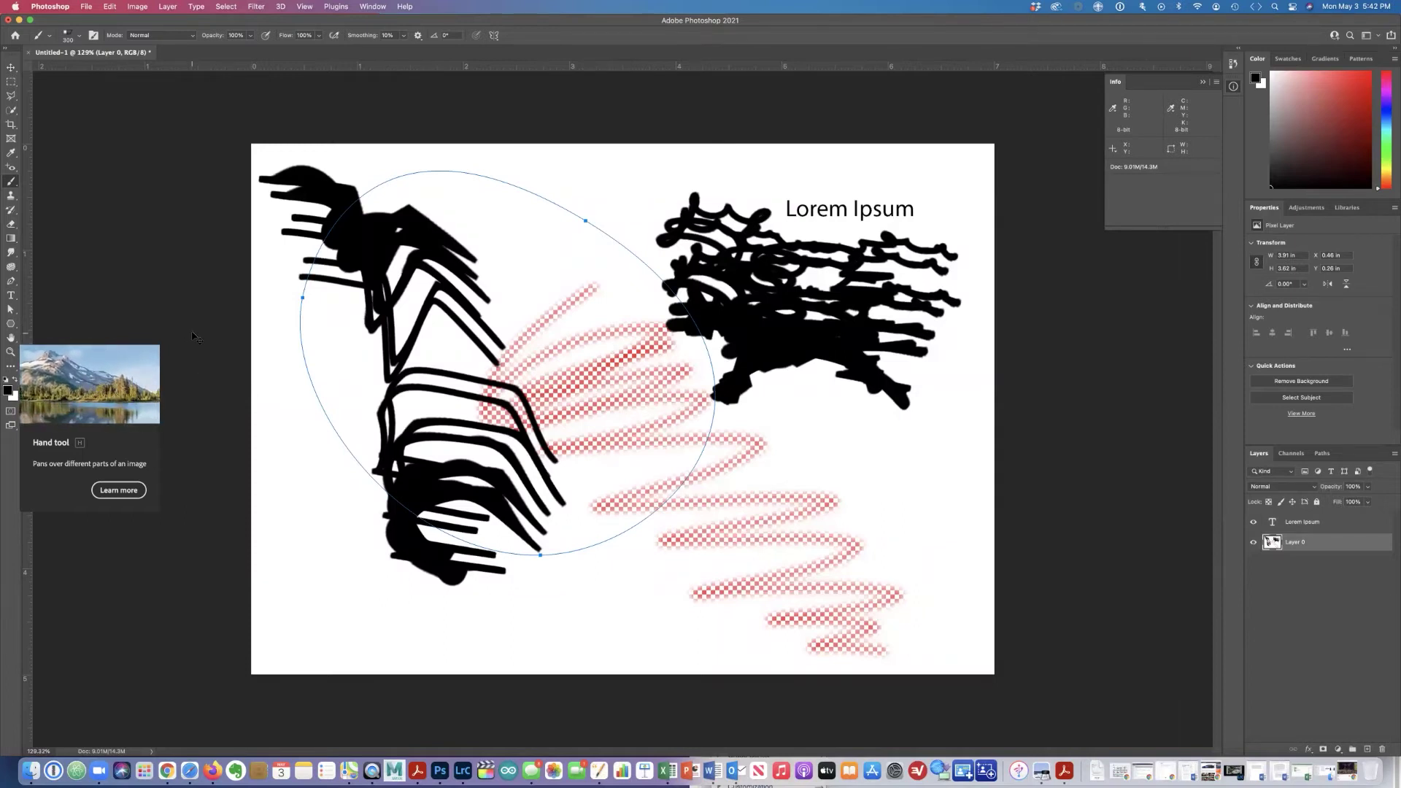
pyautogui.press('super+1')
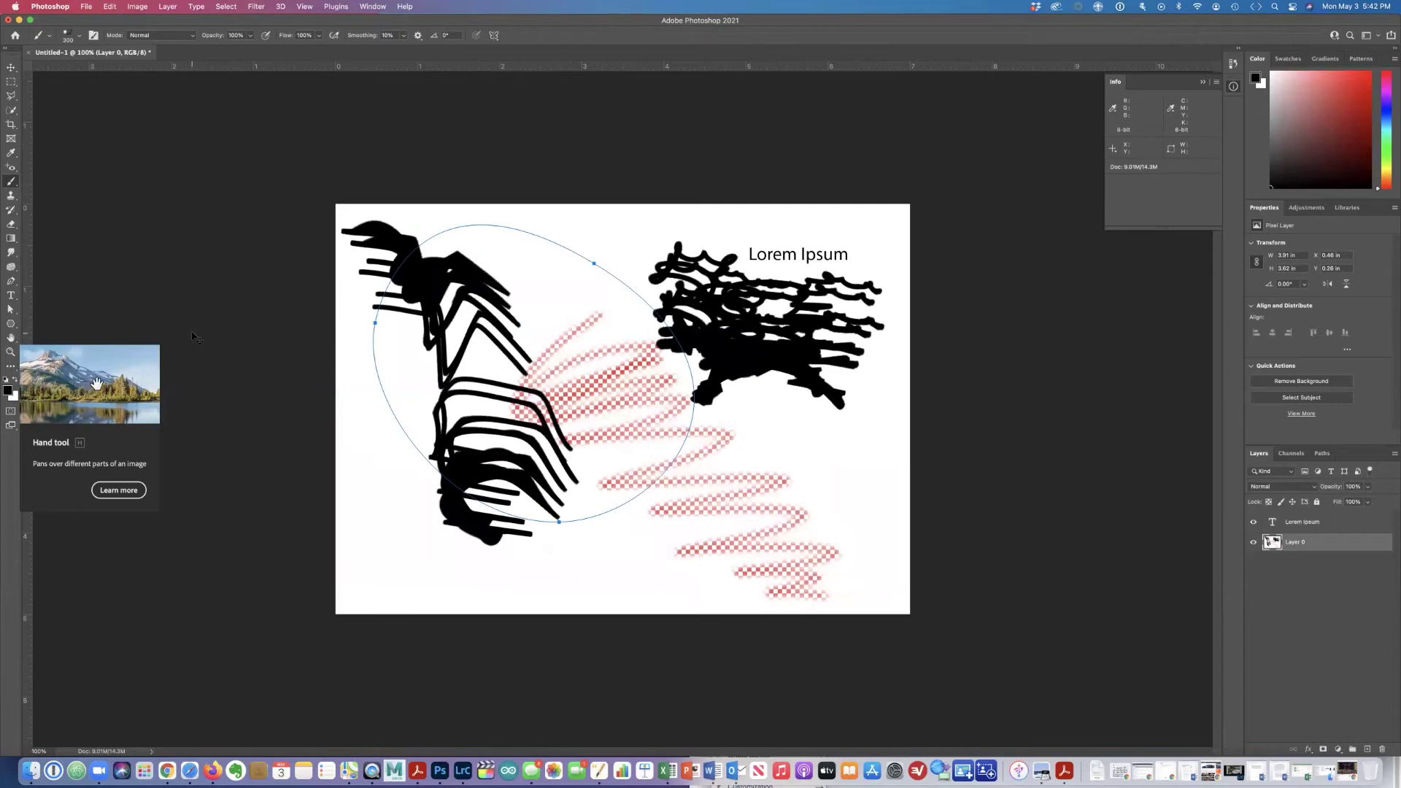